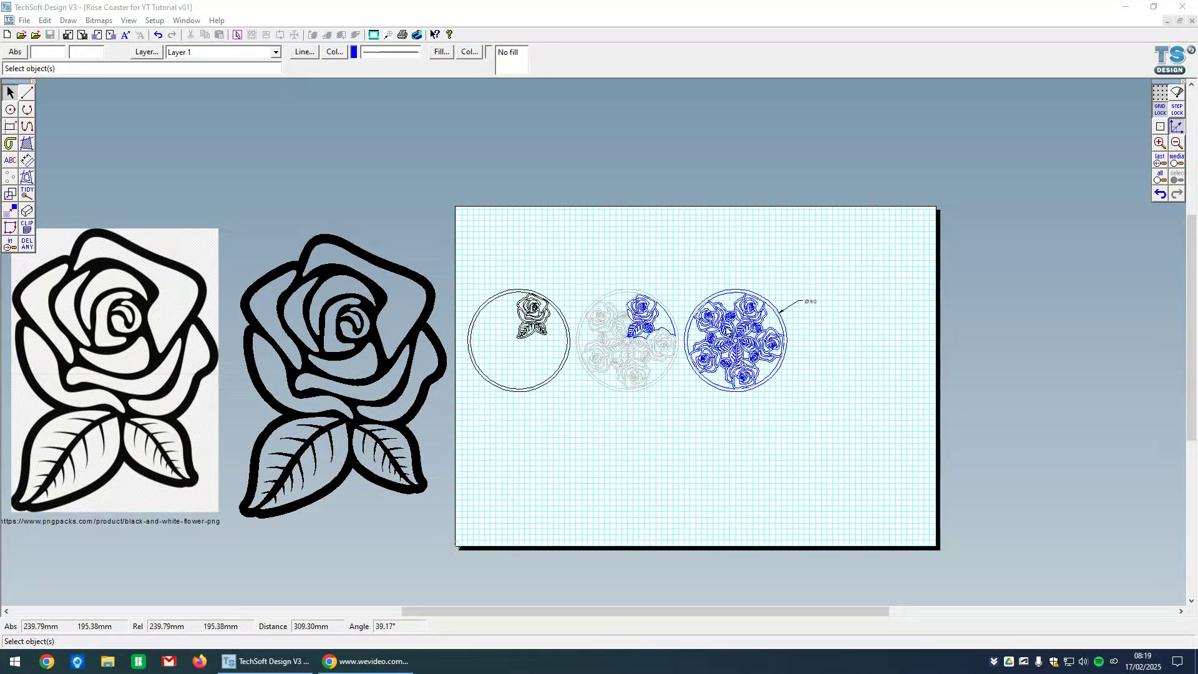
# Examine the finished rose coaster drawing against the photo of the cut coasters, along with the source rose image and construction stages
pyautogui.scroll(5, 776, 347)
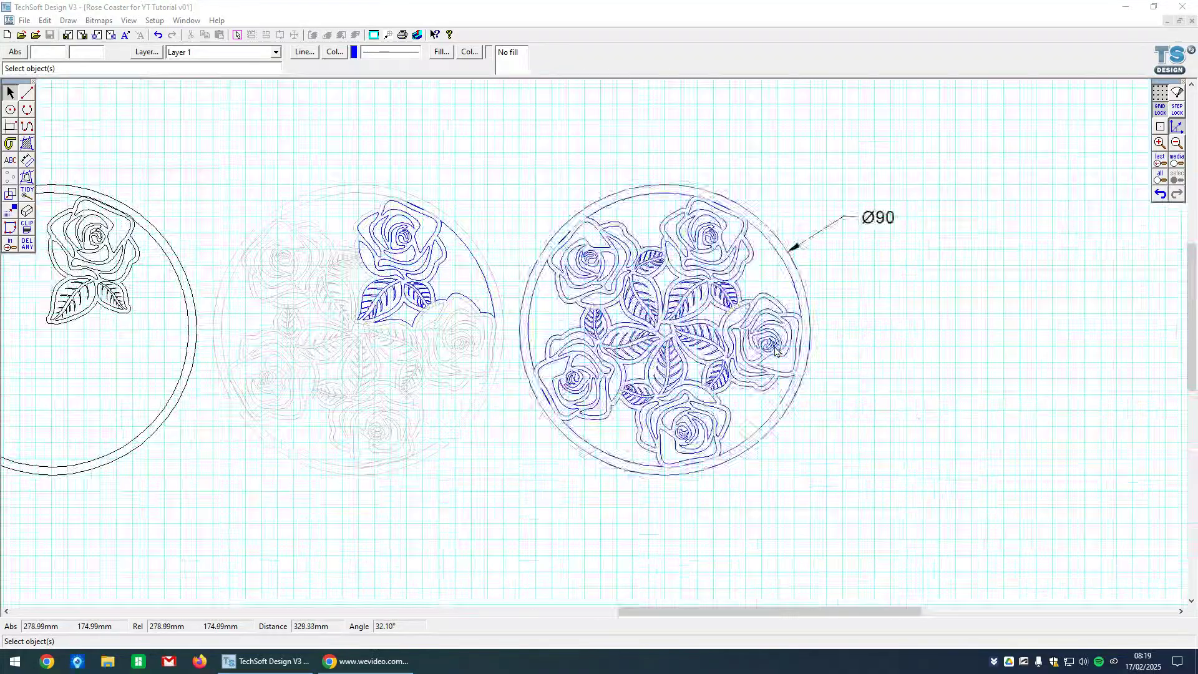
pyautogui.moveTo(0, 219); pyautogui.dragTo(1160, 218)
pyautogui.scroll(-1, 140, 347)
pyautogui.scroll(3, 345, 337)
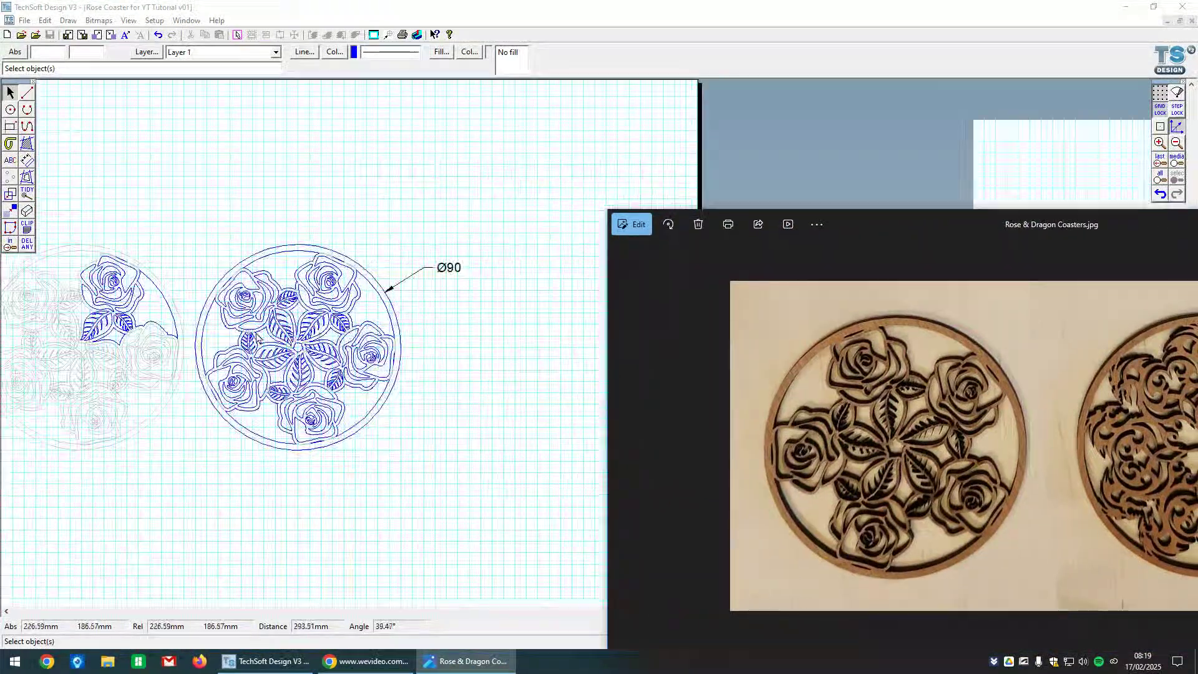
pyautogui.moveTo(888, 229); pyautogui.dragTo(816, 133)
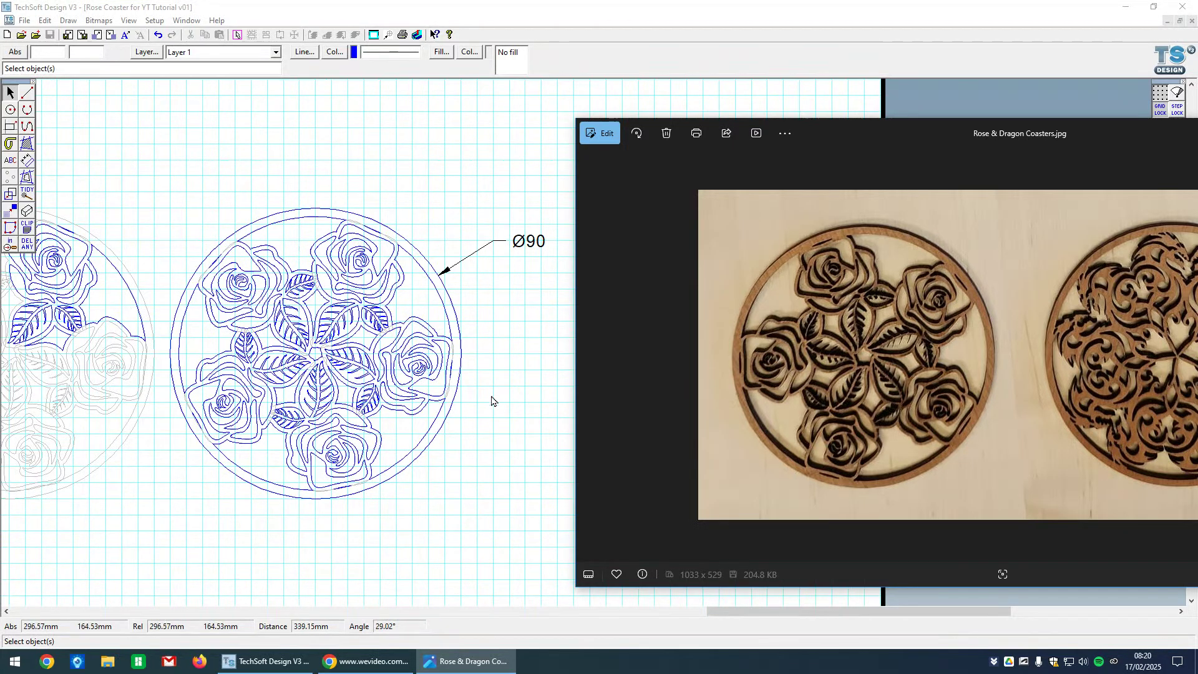
pyautogui.moveTo(874, 132); pyautogui.dragTo(0, 122)
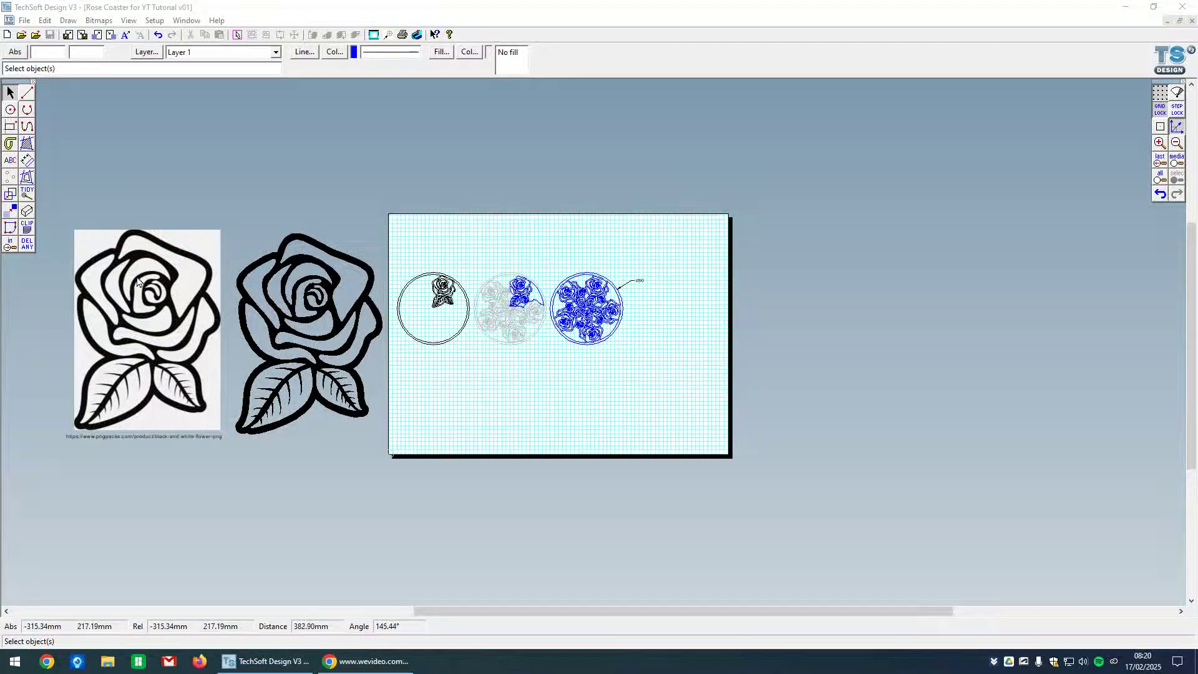
pyautogui.scroll(3, 477, 295)
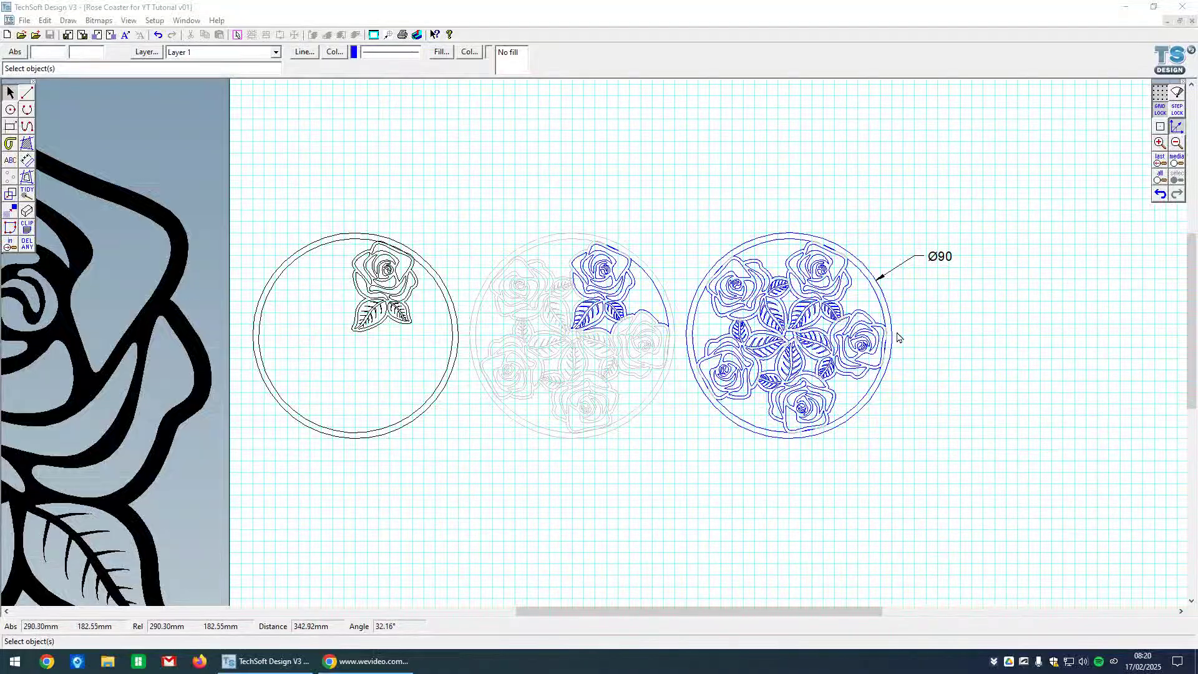
pyautogui.scroll(-2, 926, 289)
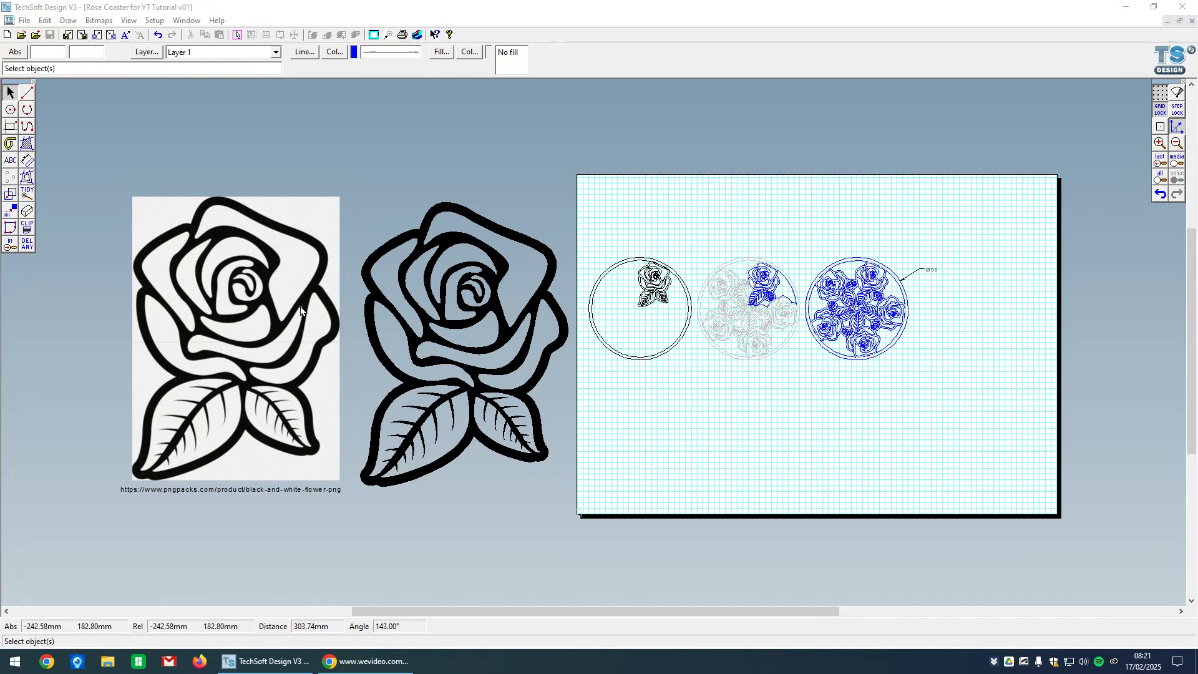
# Begin vectorising the original rose bitmap, choosing Monochrome colour selection with a luminance of 168
pyautogui.click(455, 507)
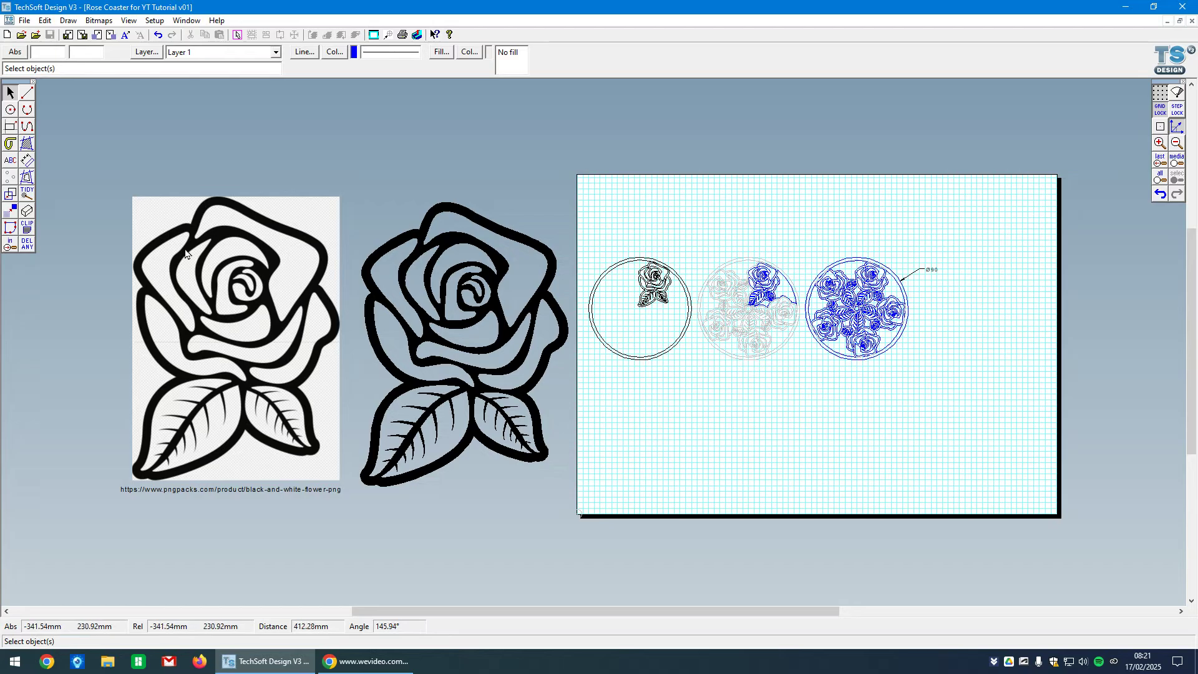
pyautogui.click(99, 20)
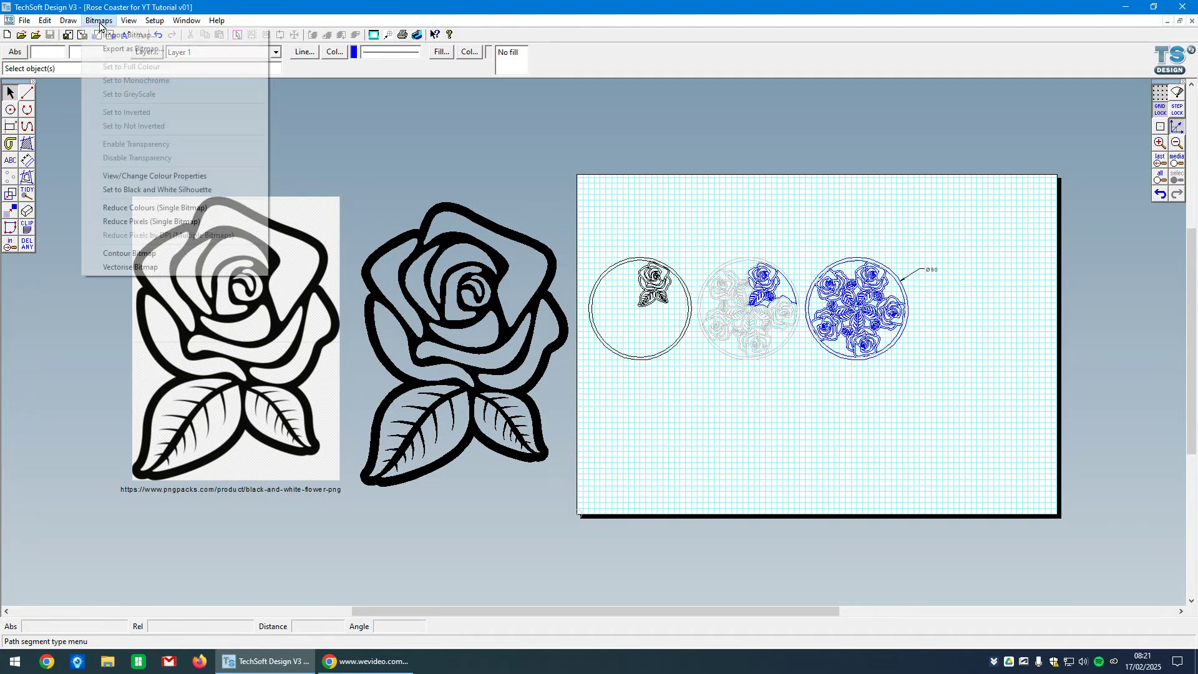
pyautogui.click(133, 268)
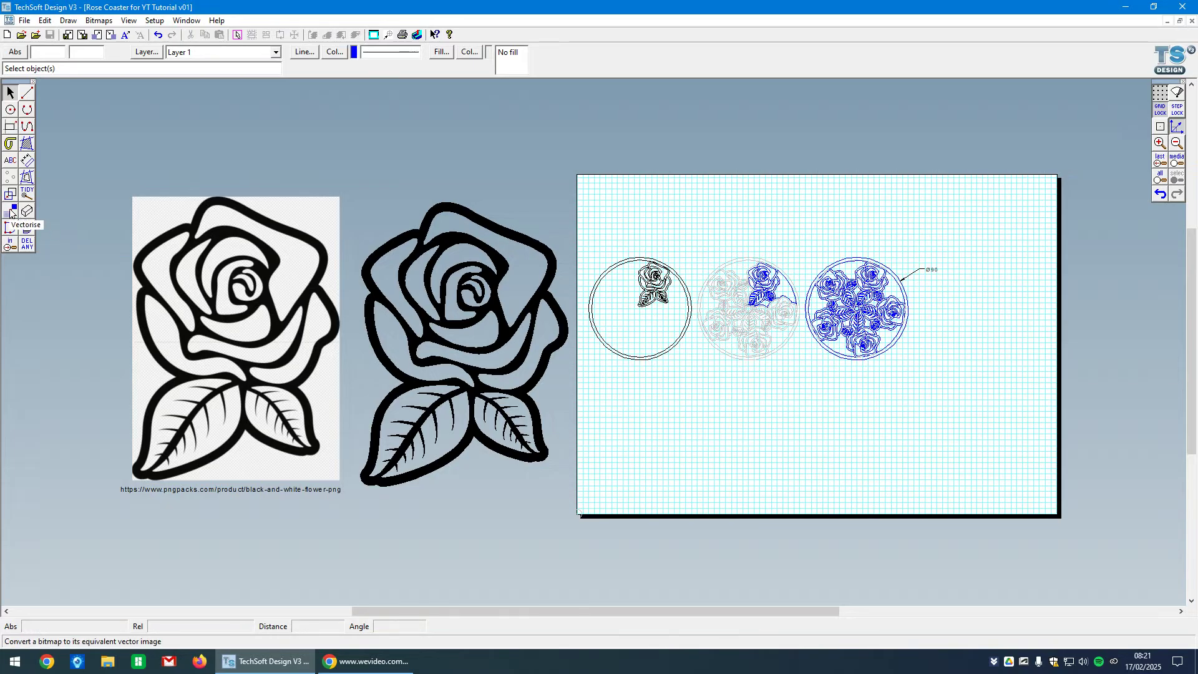
pyautogui.press('ctrl')
pyautogui.press('ctrl')
pyautogui.press('ctrl')
pyautogui.press('ctrl')
pyautogui.press('ctrl')
pyautogui.click(10, 213)
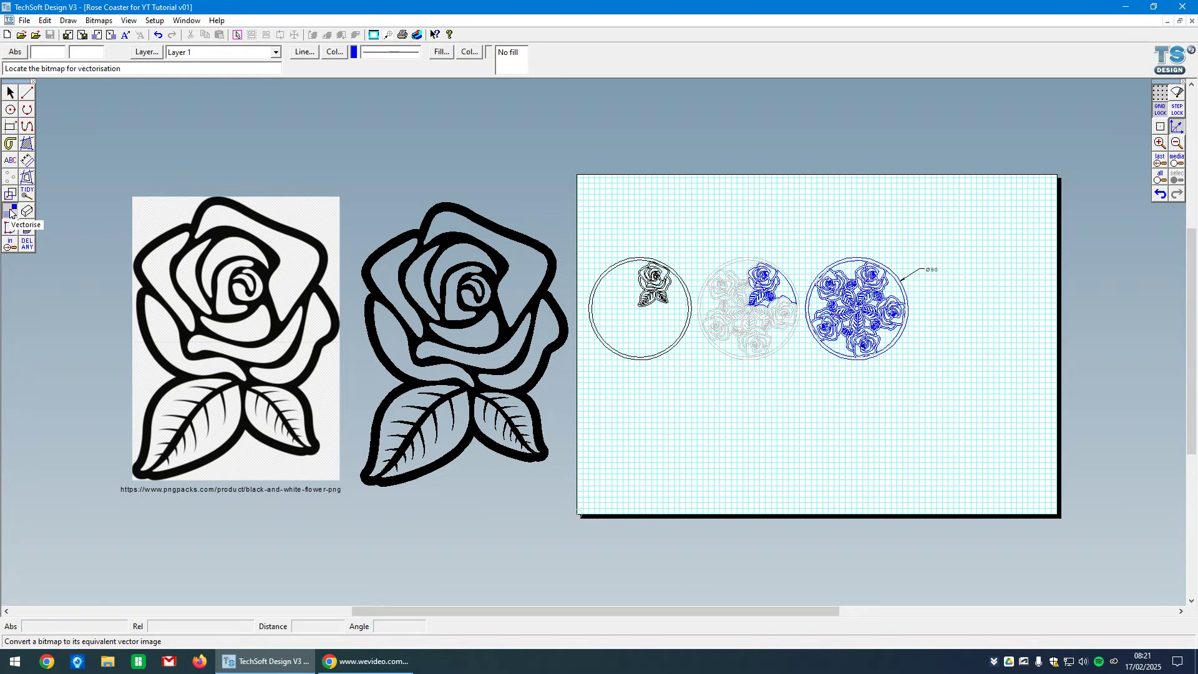
pyautogui.click(256, 298)
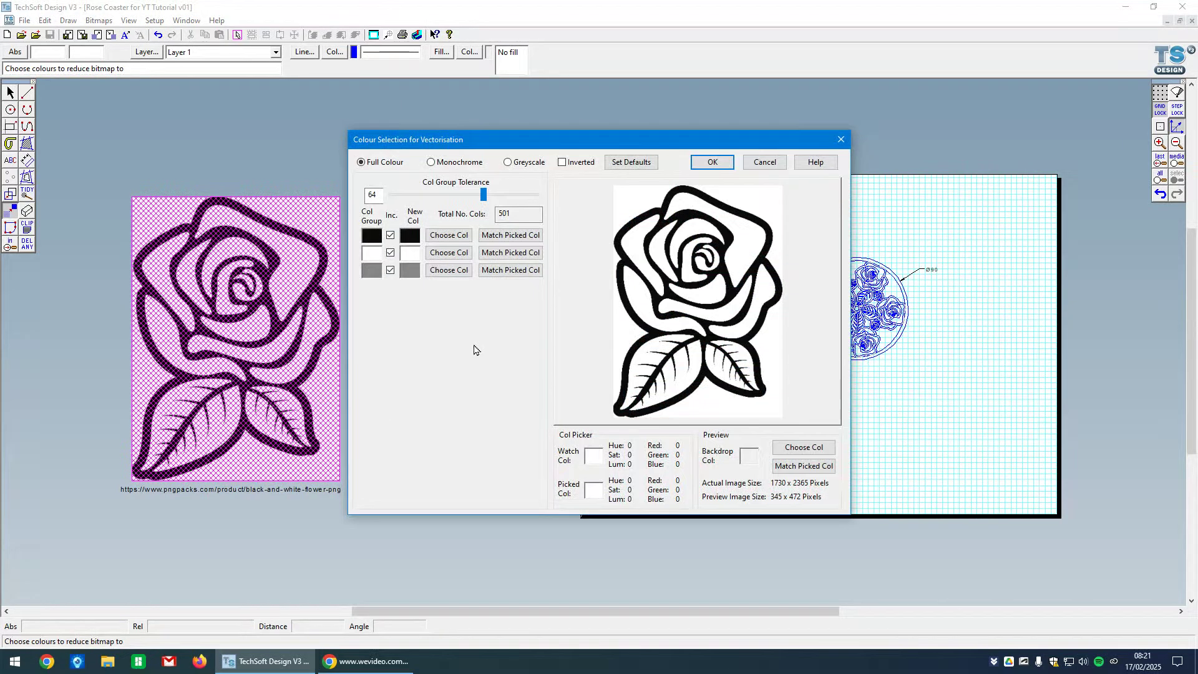
pyautogui.click(432, 163)
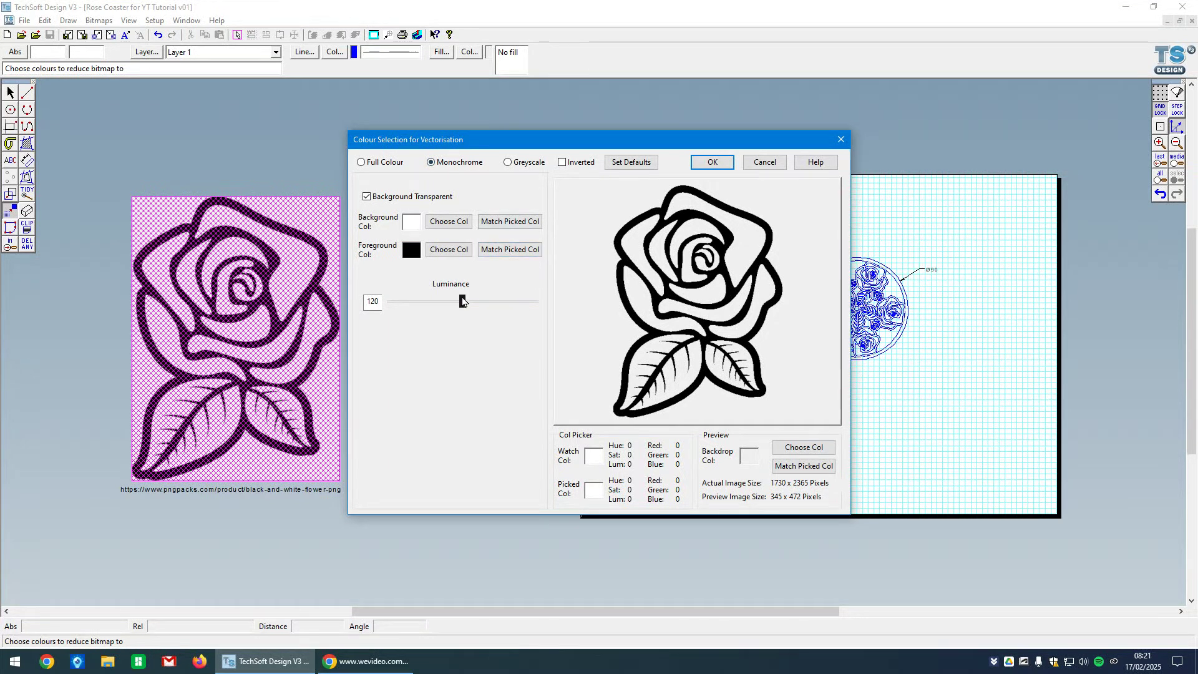
pyautogui.moveTo(462, 304); pyautogui.dragTo(490, 307)
pyautogui.moveTo(488, 306)
pyautogui.mouseDown()
pyautogui.moveTo(537, 305)
pyautogui.moveTo(485, 306)
pyautogui.moveTo(523, 310)
pyautogui.moveTo(495, 315)
pyautogui.mouseUp()
pyautogui.moveTo(496, 302); pyautogui.dragTo(491, 302)
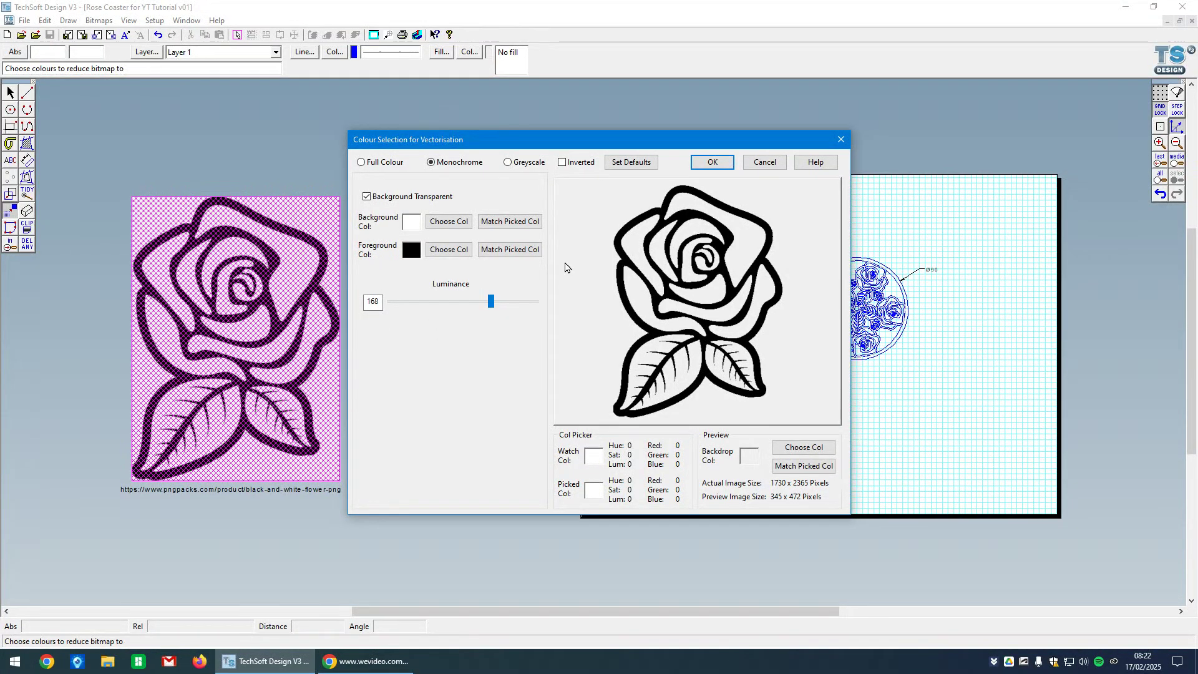
# Vectorise the rose bitmap using custom settings with the conversion resolution raised to High
pyautogui.click(711, 163)
pyautogui.click(485, 229)
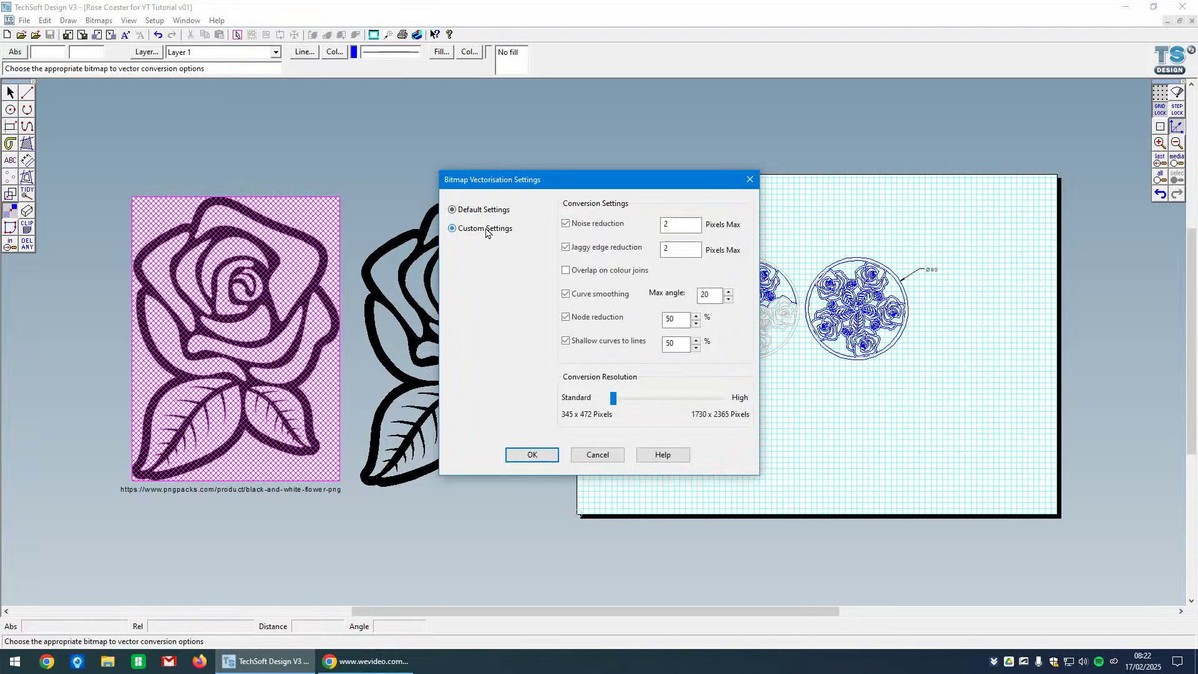
pyautogui.moveTo(613, 399); pyautogui.dragTo(778, 404)
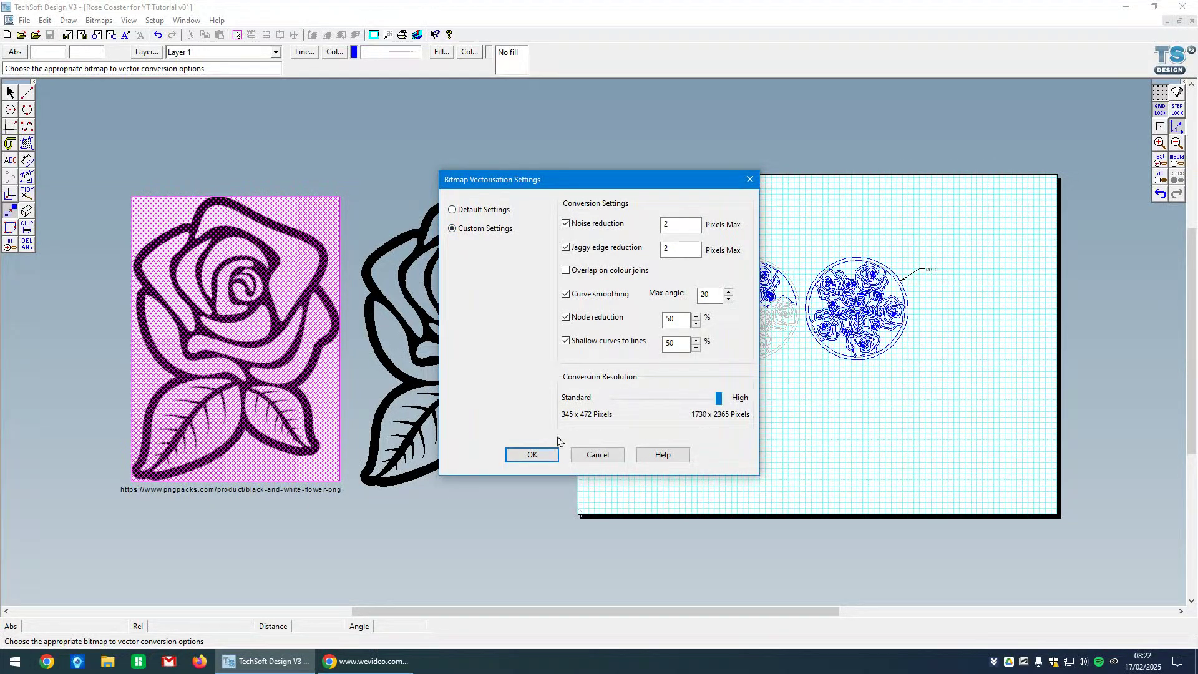
pyautogui.click(543, 456)
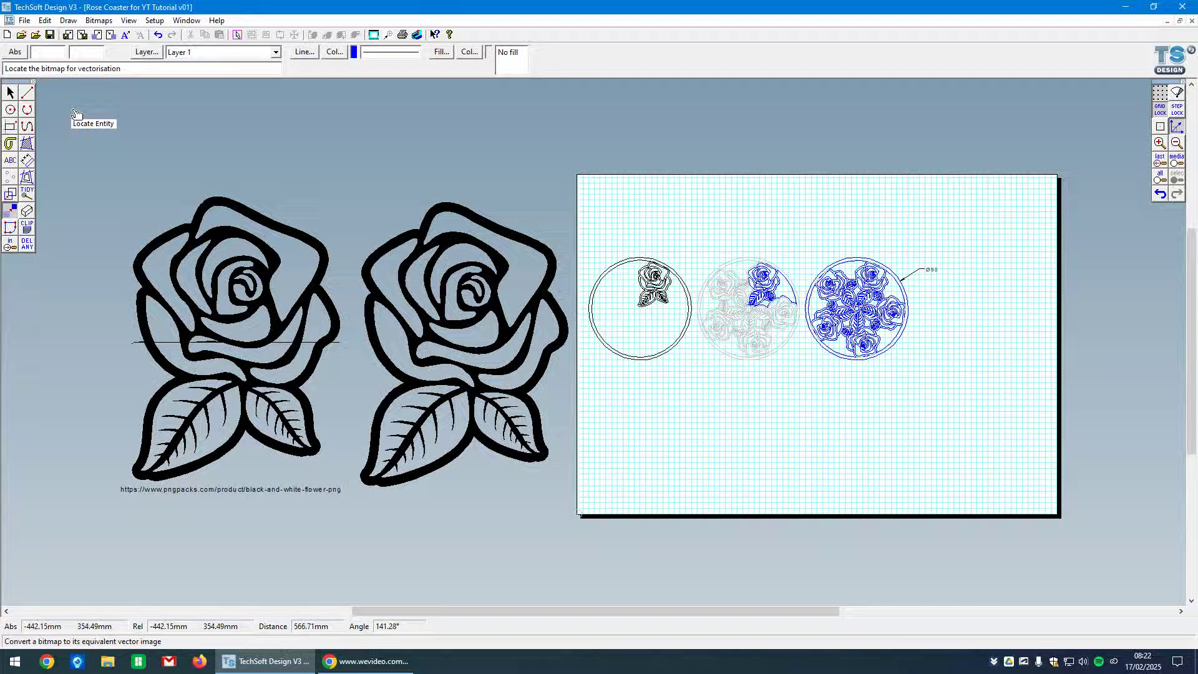
pyautogui.click(11, 93)
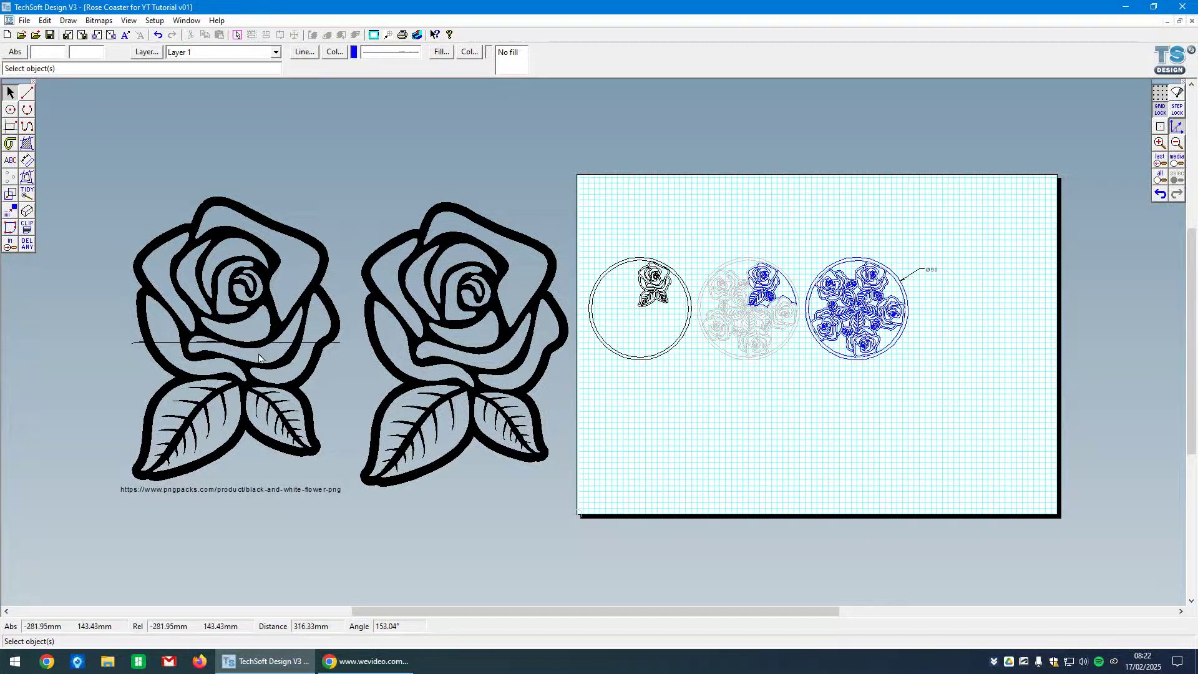
# Try to move the end node of the stray horizontal line crossing the vectorised rose
pyautogui.scroll(1, 212, 346)
pyautogui.scroll(1, 212, 347)
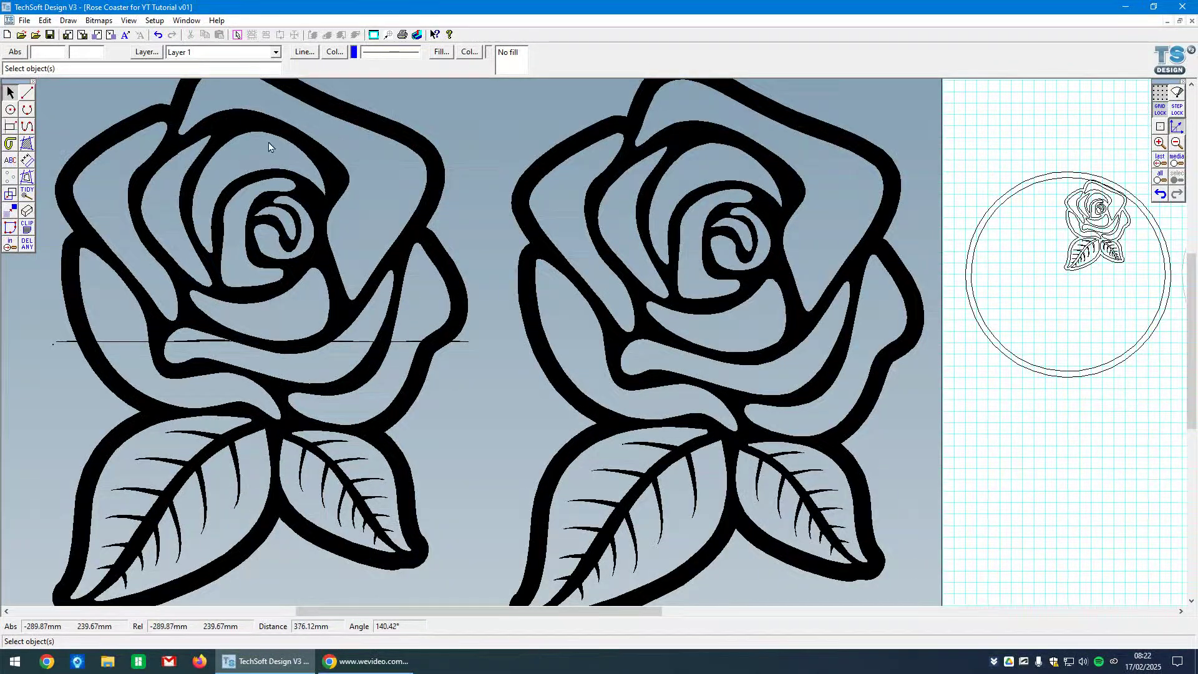
pyautogui.scroll(-1, 302, 382)
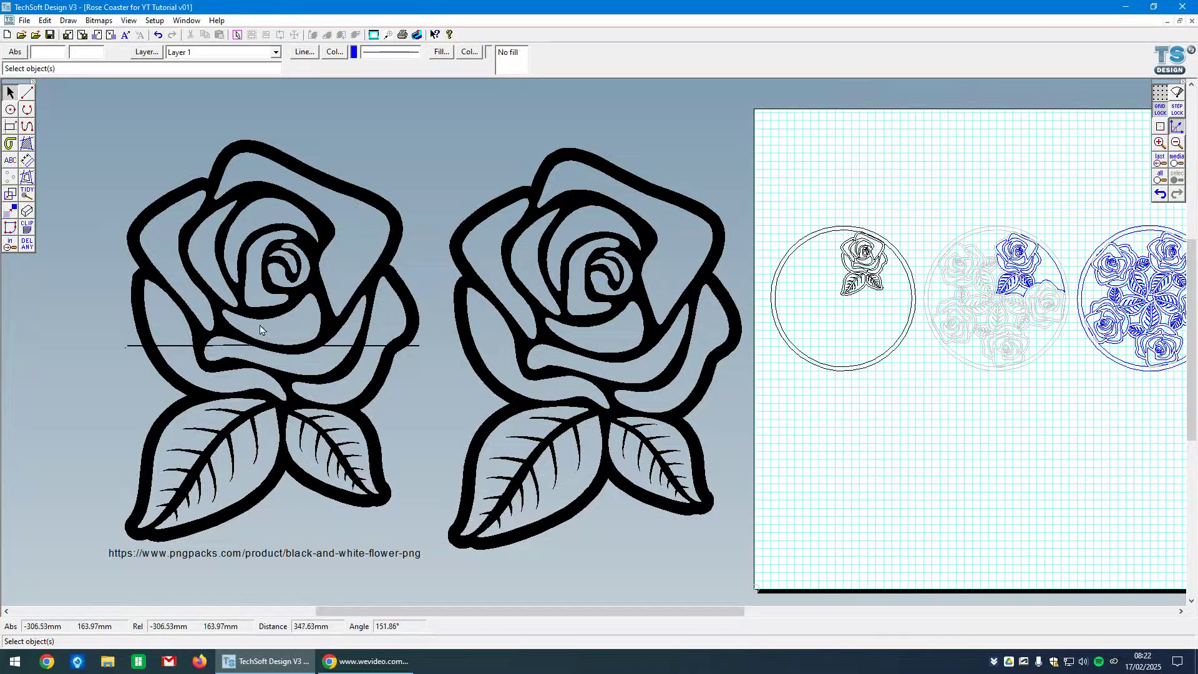
pyautogui.scroll(2, 270, 365)
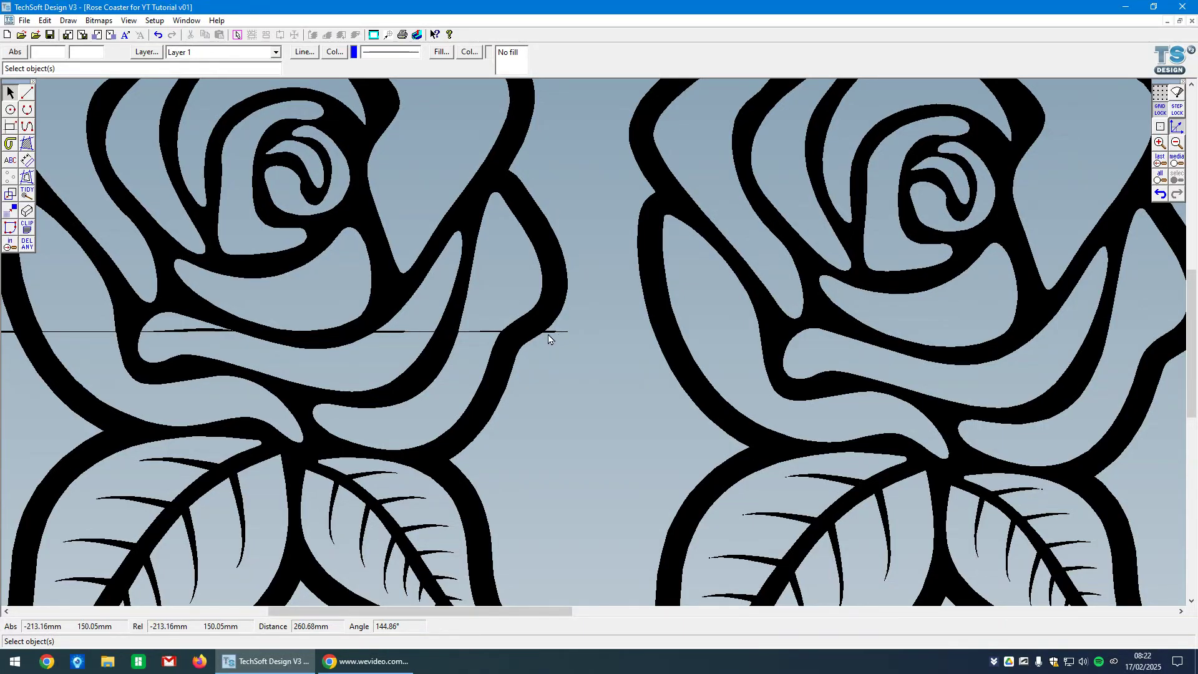
pyautogui.scroll(-1, 548, 337)
pyautogui.click(447, 340)
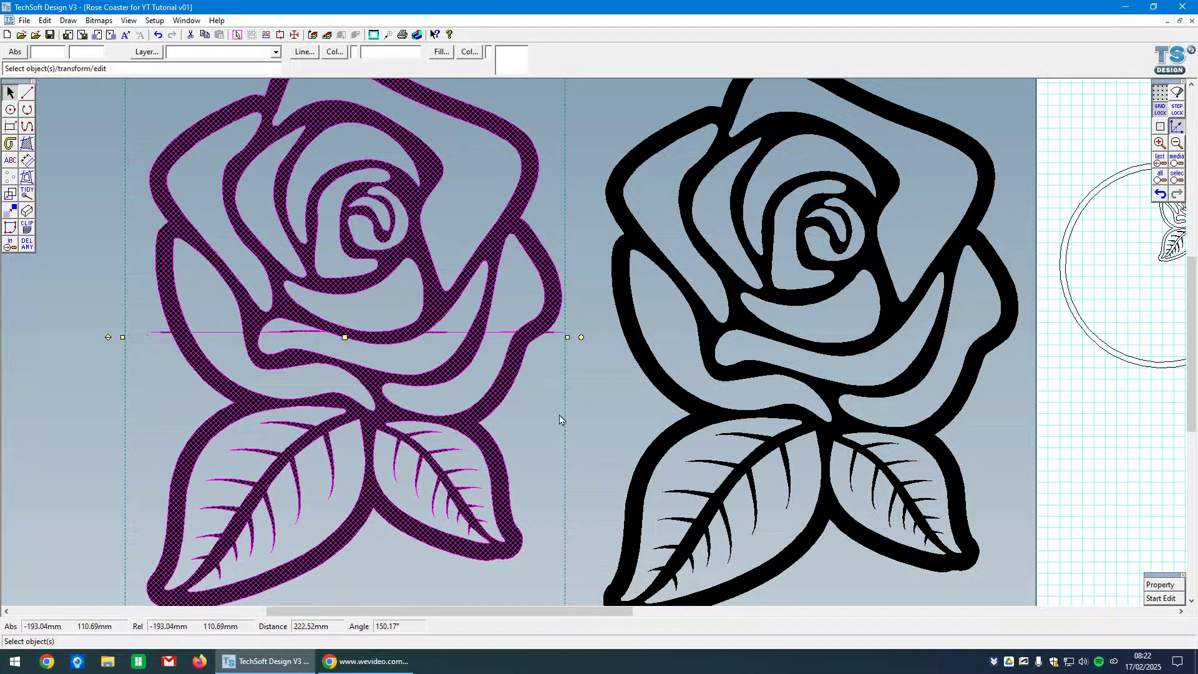
pyautogui.click(1160, 598)
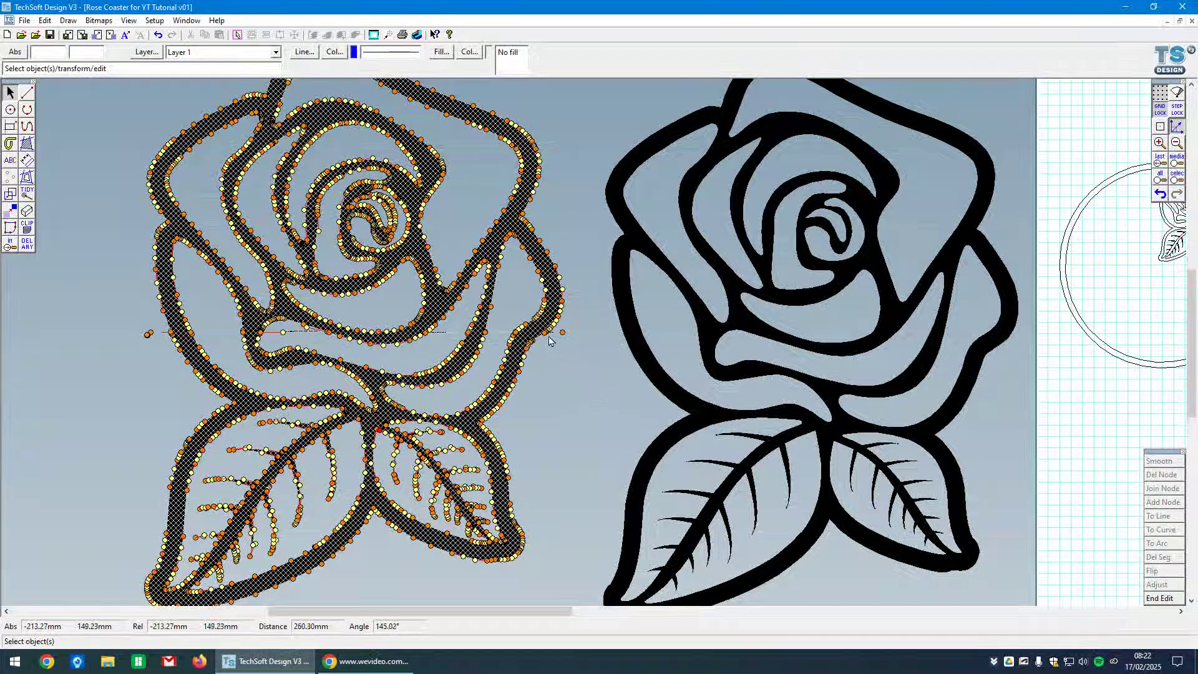
pyautogui.scroll(1, 390, 331)
pyautogui.scroll(-1, 765, 340)
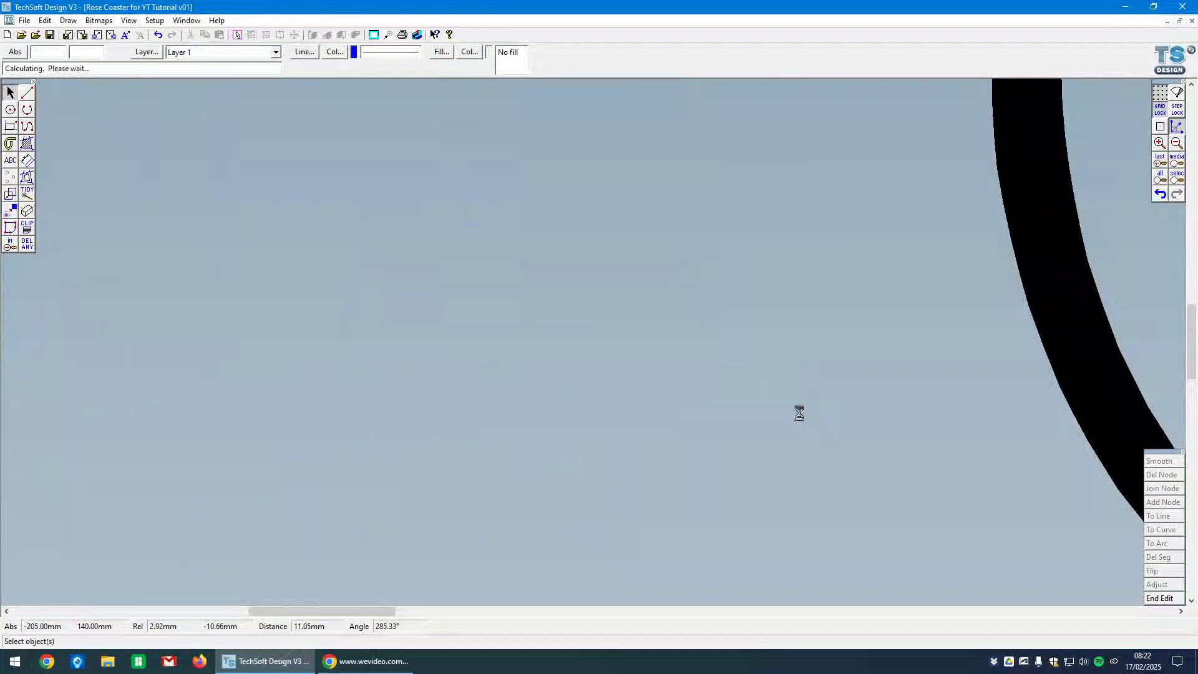
pyautogui.scroll(-1, 837, 428)
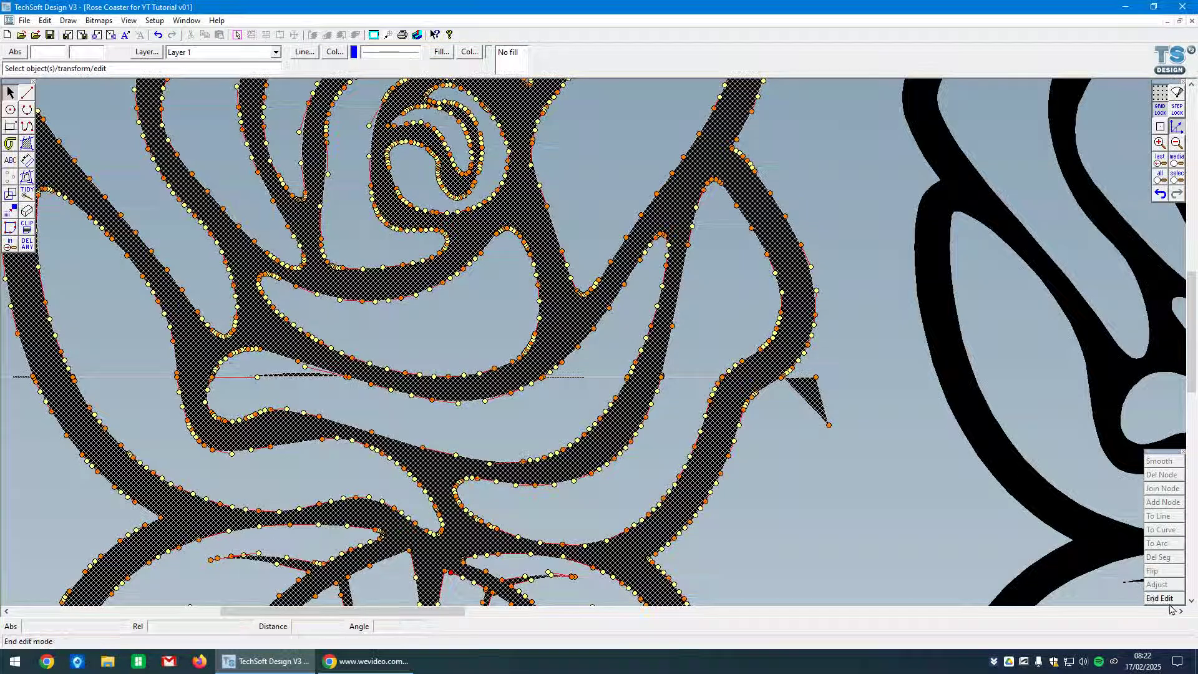
pyautogui.click(1168, 600)
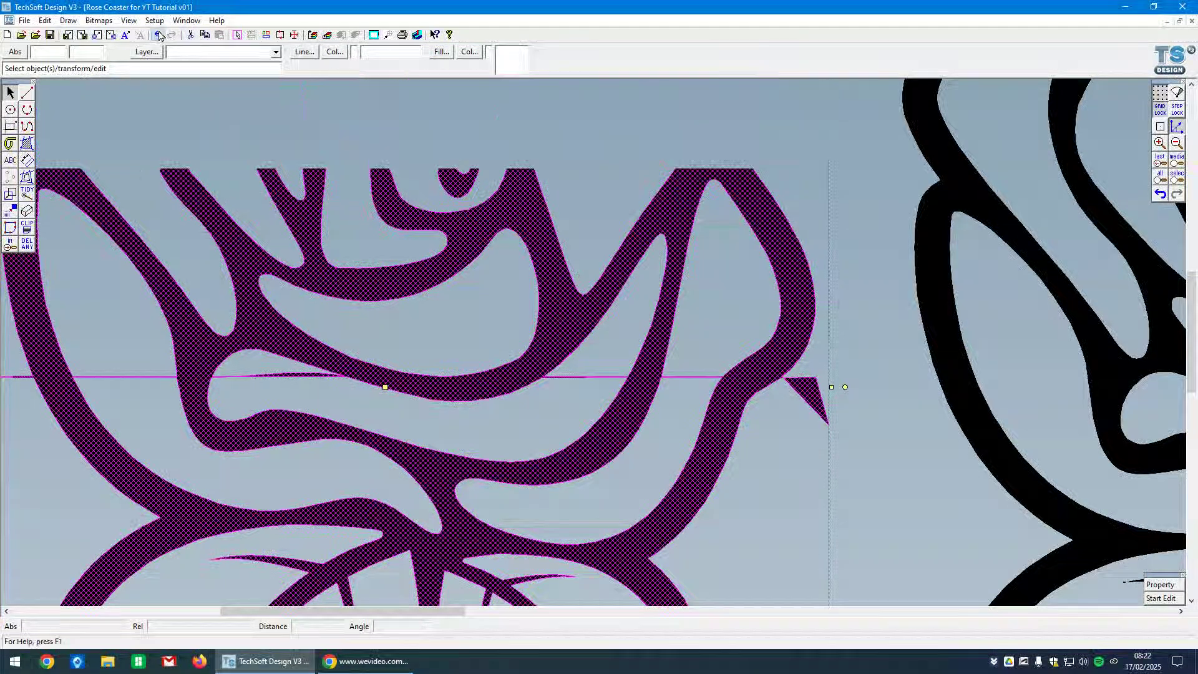
# Undo the node edit and the vectorisation of the original rose bitmap, and leave the Vectorise command
pyautogui.click(159, 36)
pyautogui.click(159, 35)
pyautogui.scroll(-1, 489, 247)
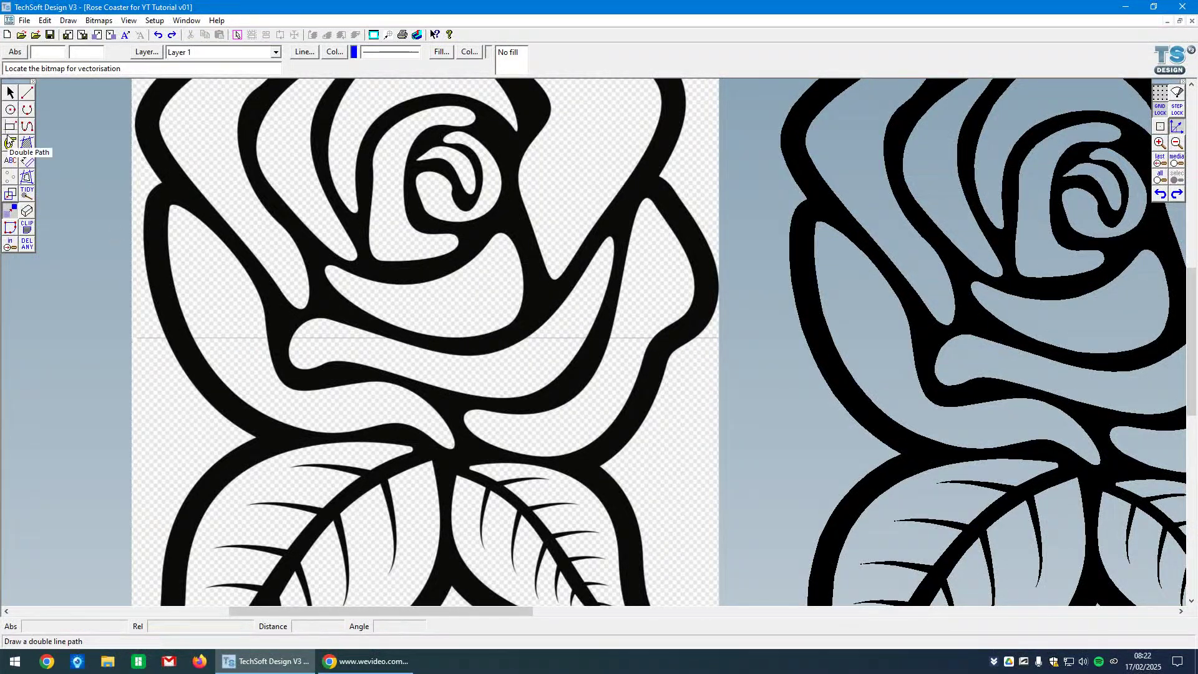
pyautogui.click(10, 92)
# Duplicate the original rose bitmap with its web-address caption and place the copy over the drawing sheet's lower-left corner
pyautogui.scroll(-2, 76, 184)
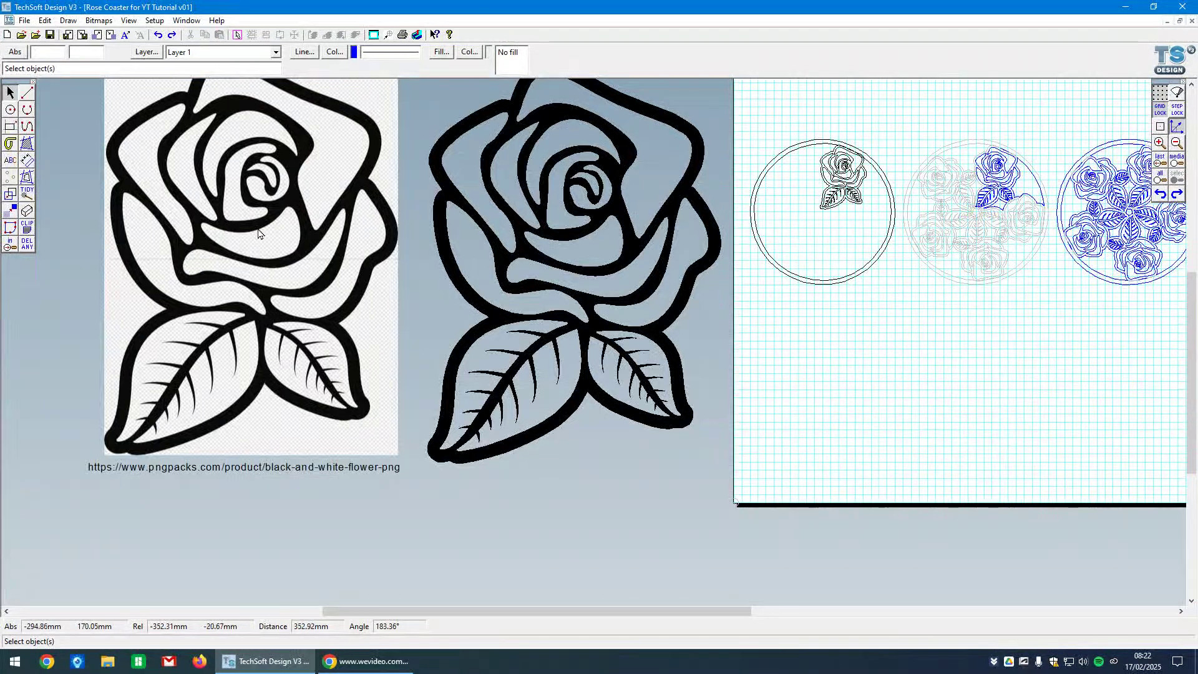
pyautogui.click(258, 234)
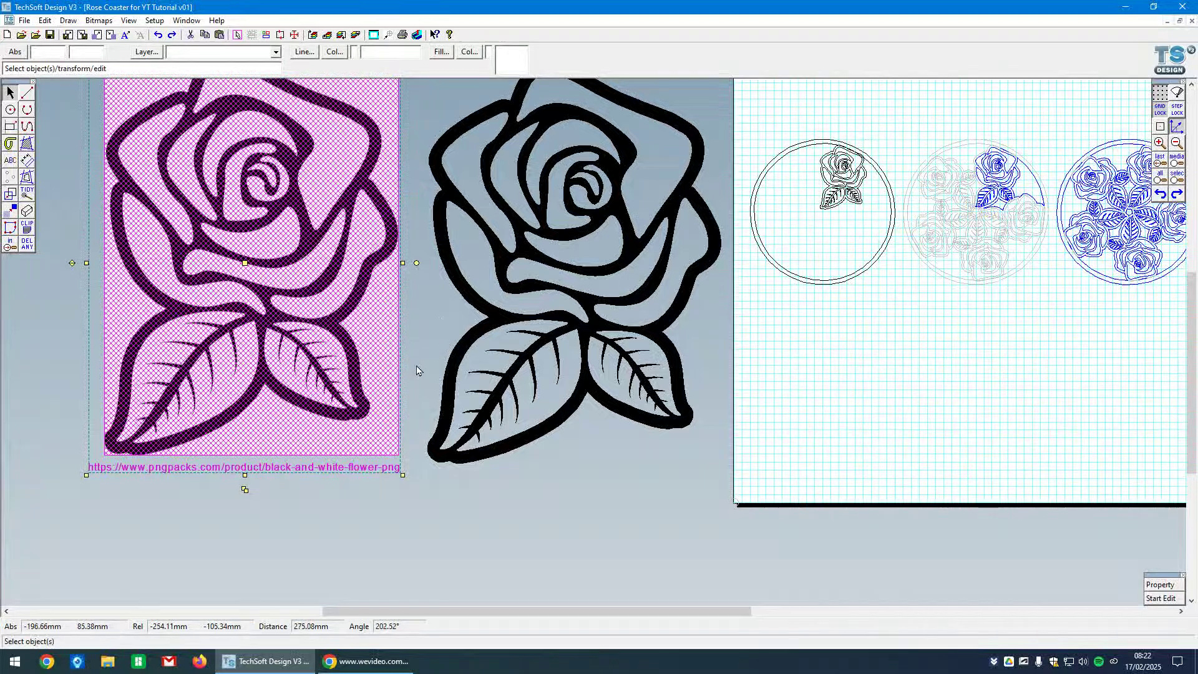
pyautogui.hotkey('ctrl', 'c')
pyautogui.hotkey('ctrl', 'v')
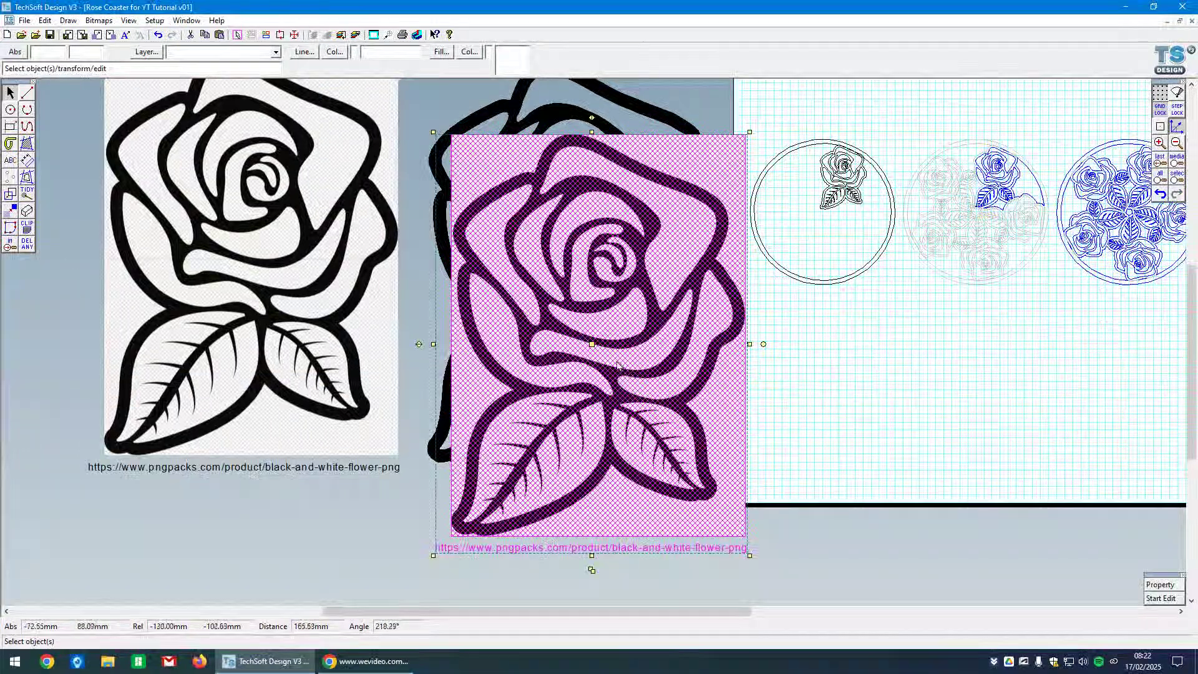
pyautogui.click(592, 345)
pyautogui.click(841, 480)
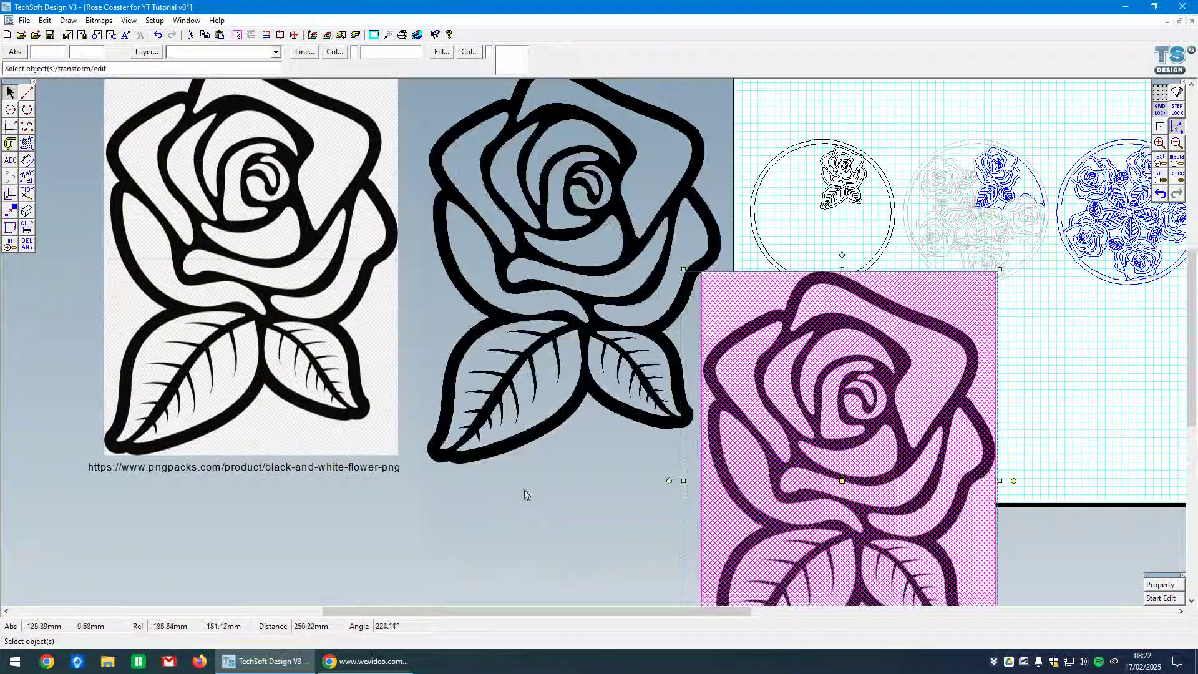
pyautogui.click(527, 487)
pyautogui.scroll(-1, 185, 278)
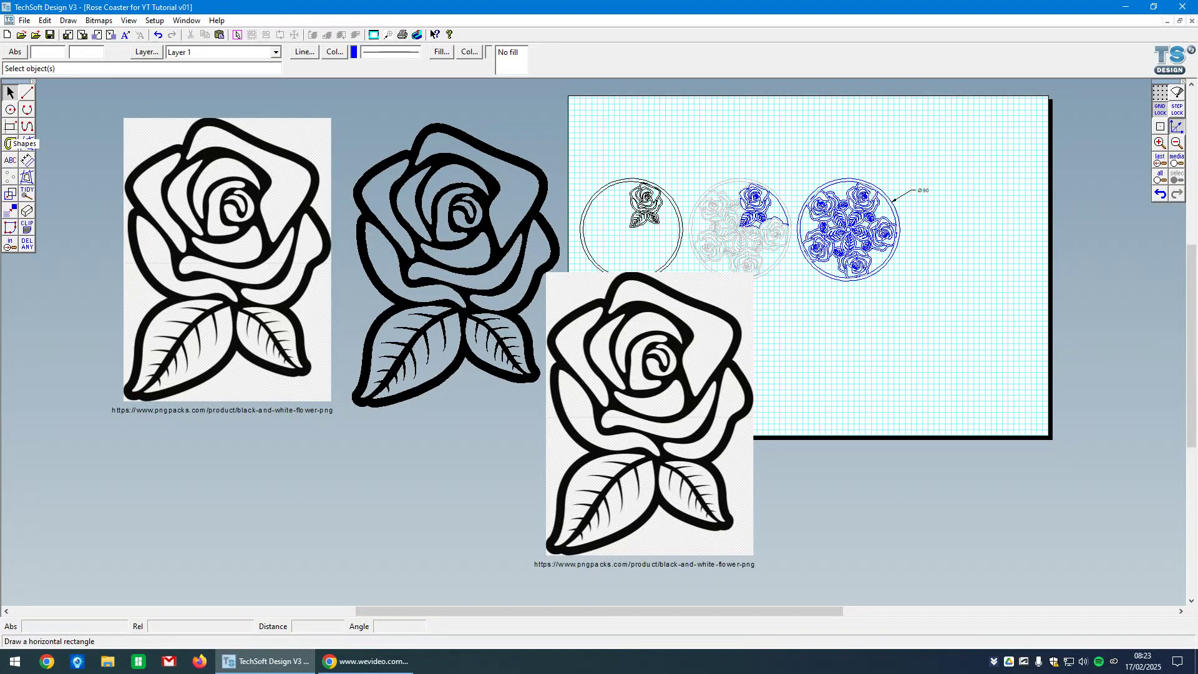
# Vectorise the copied rose bitmap in monochrome with a reduced luminance, keeping the custom settings at High conversion resolution
pyautogui.click(11, 212)
pyautogui.click(600, 447)
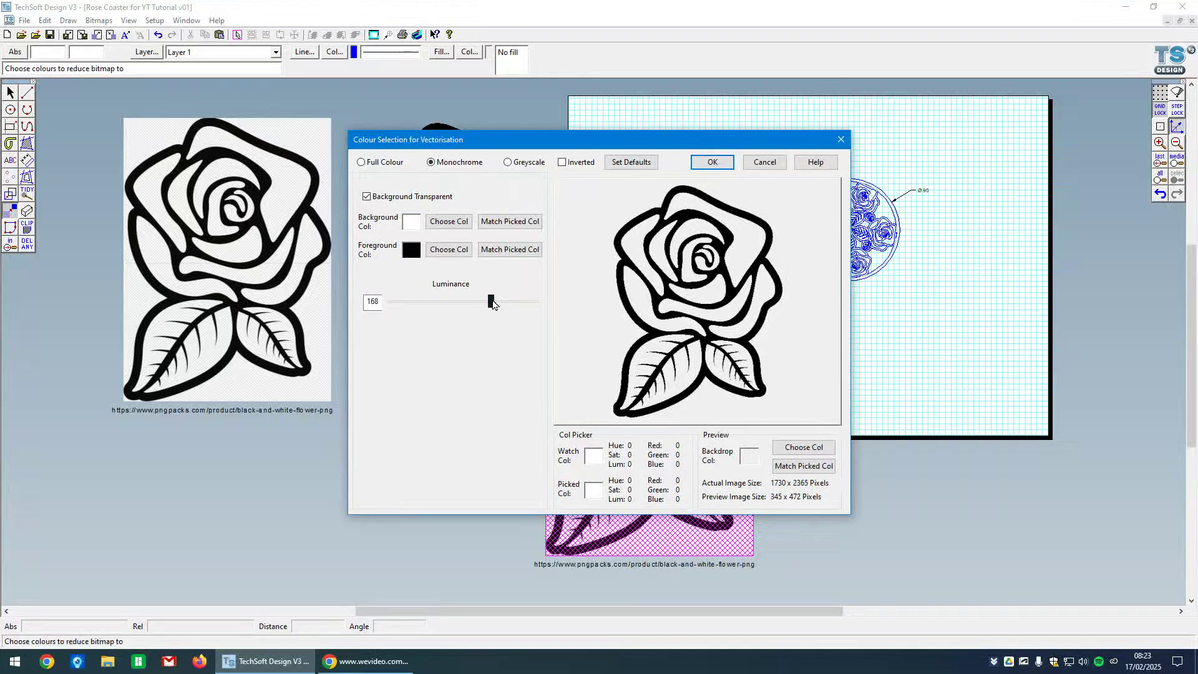
pyautogui.moveTo(465, 304); pyautogui.dragTo(443, 304)
pyautogui.moveTo(417, 305); pyautogui.dragTo(438, 305)
pyautogui.click(712, 161)
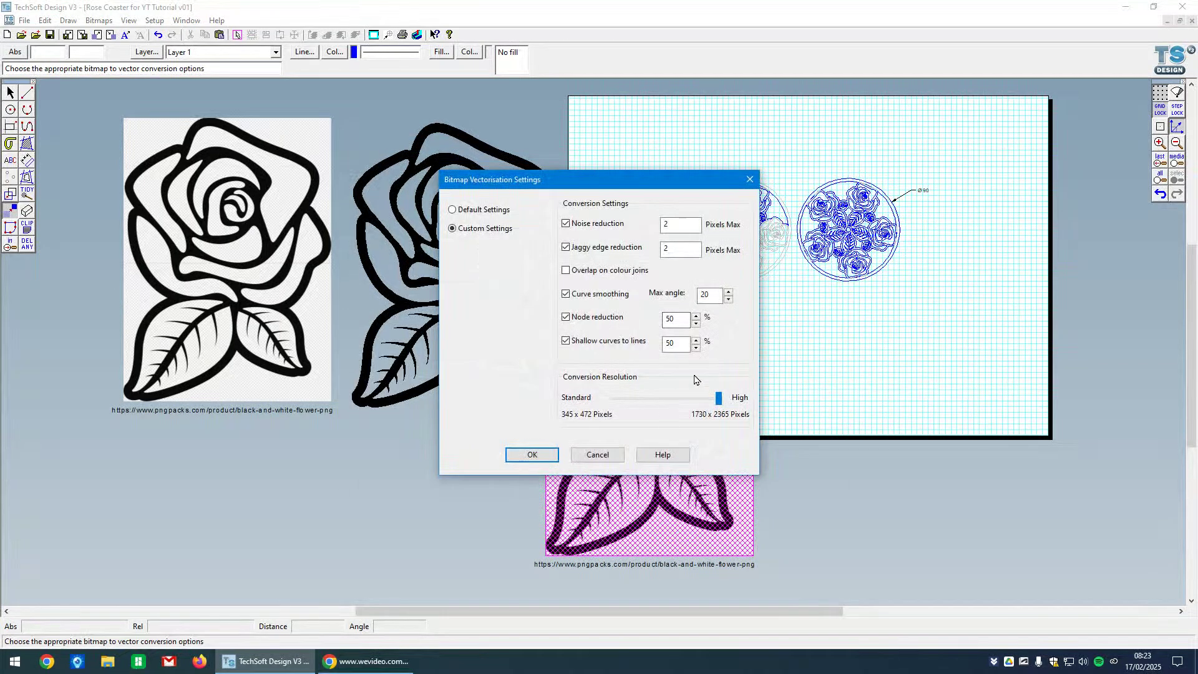
pyautogui.click(550, 455)
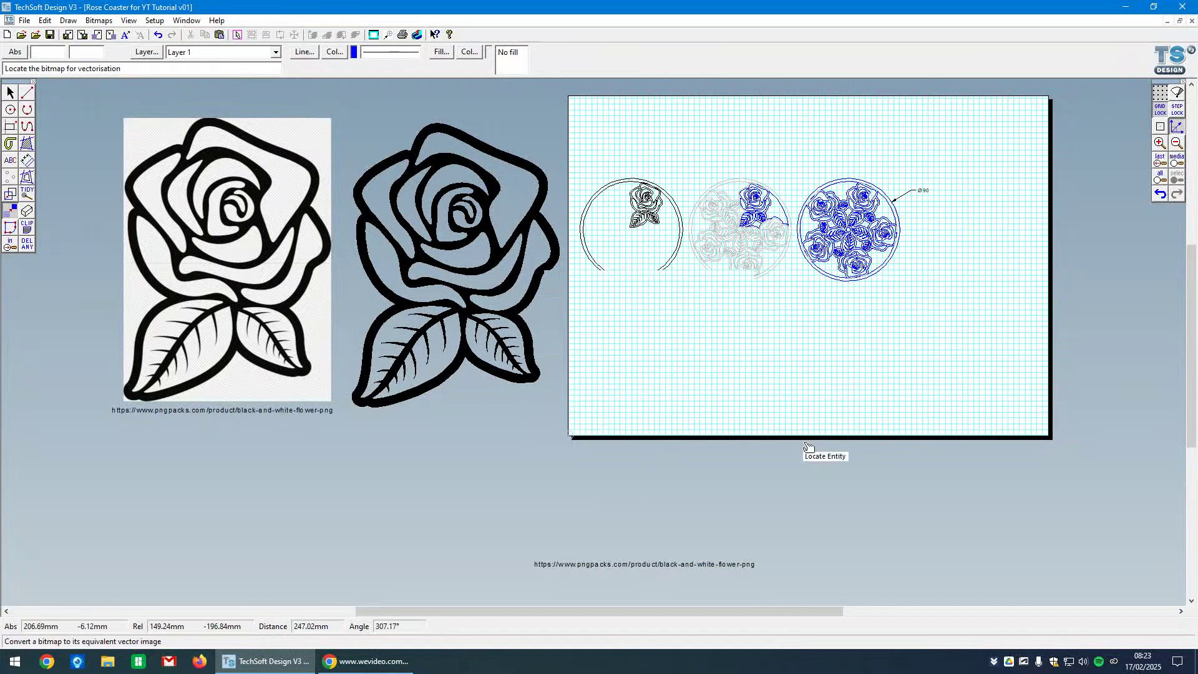
pyautogui.scroll(5, 690, 460)
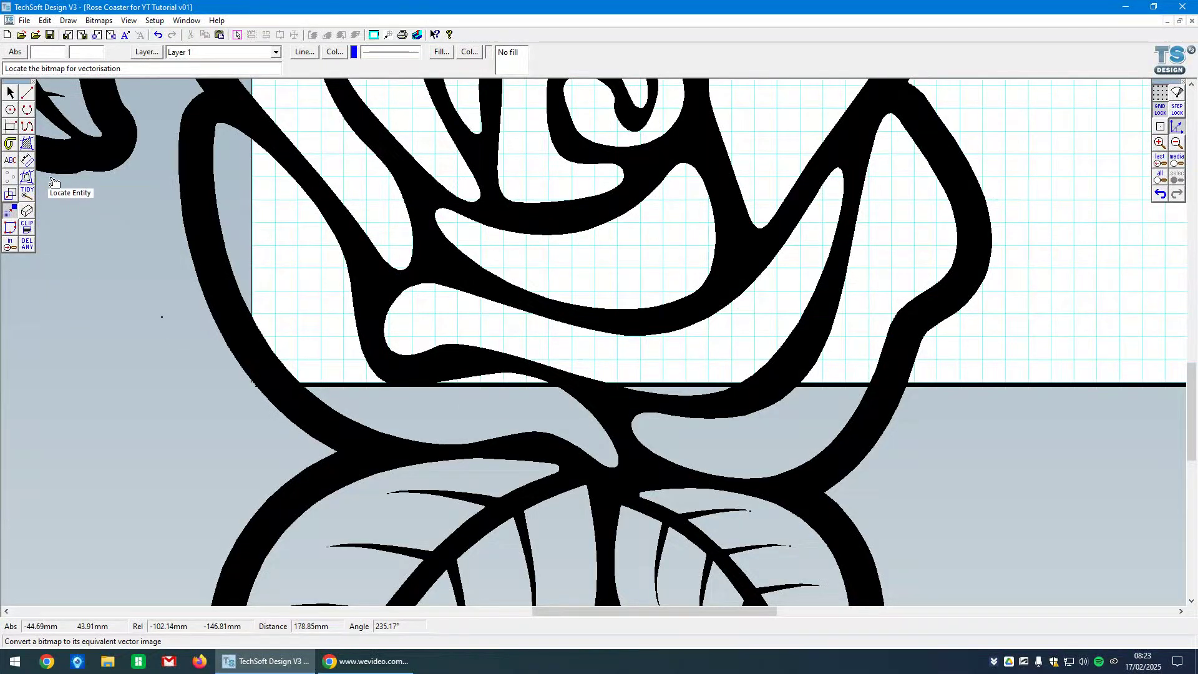
# Open the vectorised rose for node editing and delete the isolated speck outside the flower's outline
pyautogui.click(10, 92)
pyautogui.scroll(2, 436, 513)
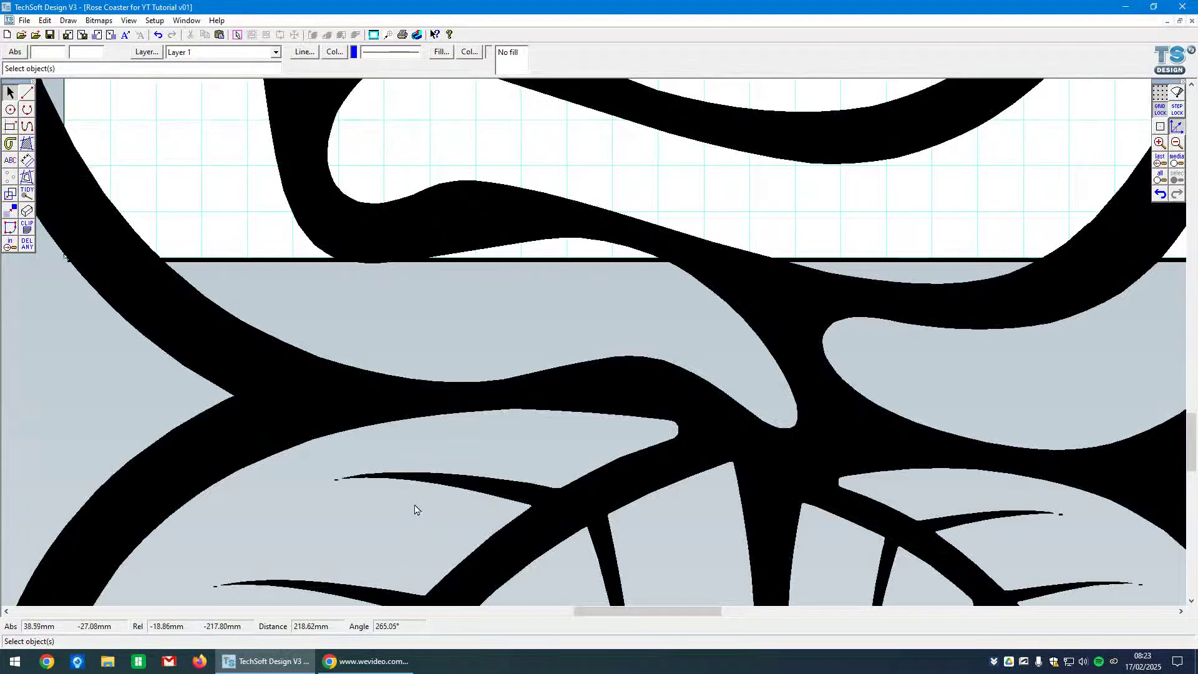
pyautogui.scroll(2, 347, 485)
pyautogui.scroll(-1, 336, 484)
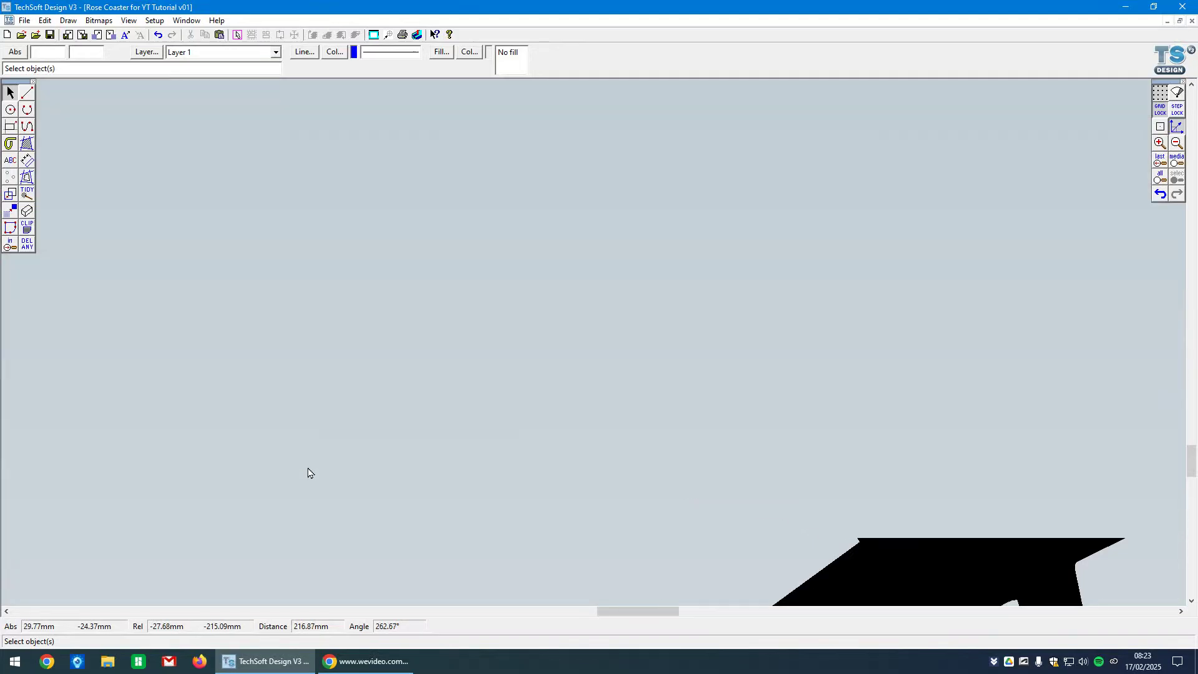
pyautogui.scroll(-1, 309, 472)
pyautogui.scroll(-2, 447, 467)
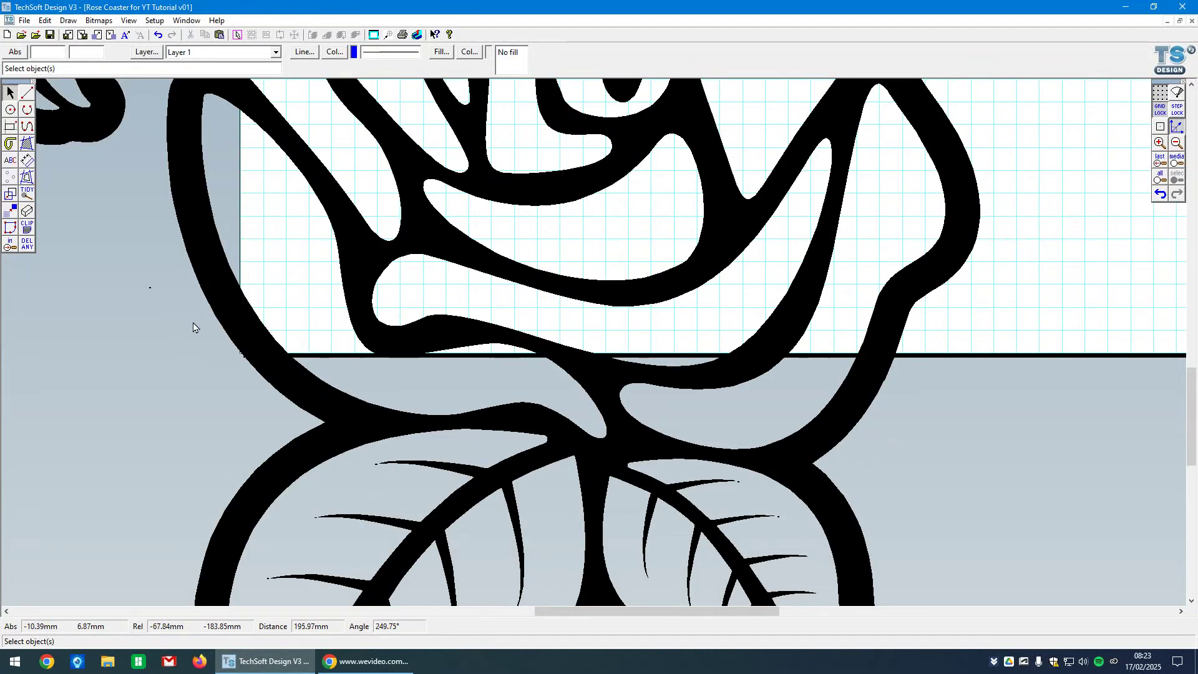
pyautogui.click(280, 367)
pyautogui.click(1160, 598)
pyautogui.moveTo(133, 276); pyautogui.dragTo(181, 310)
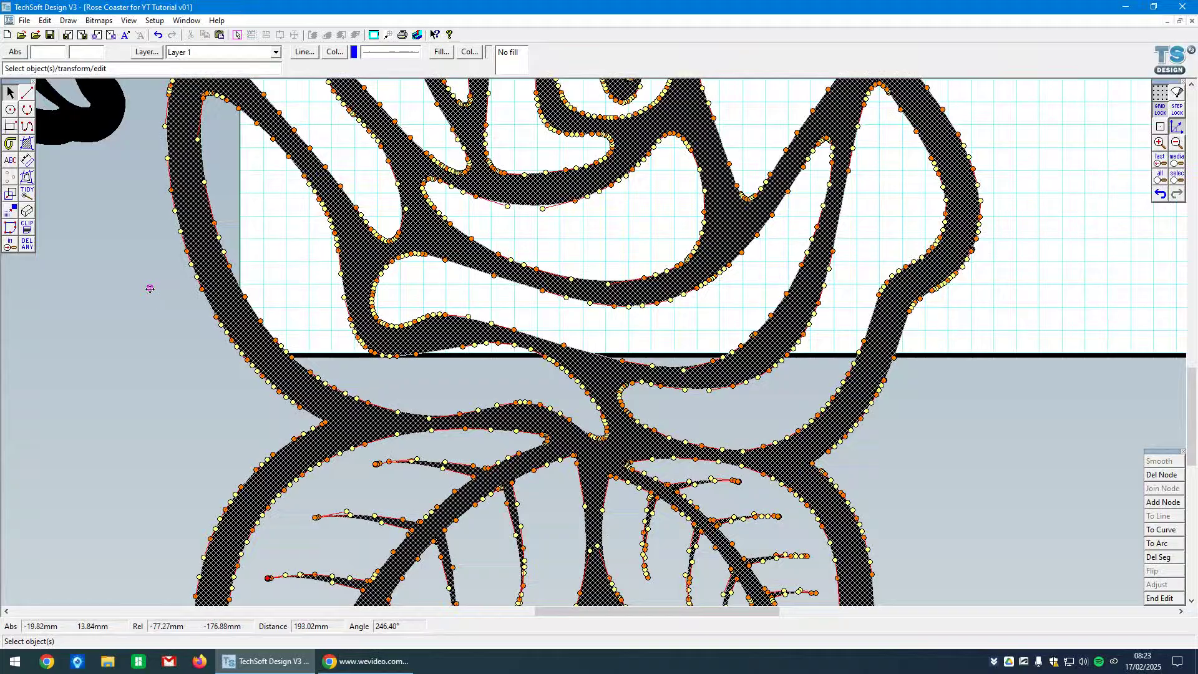
pyautogui.click(1170, 563)
# Delete the stray specks at the tips of the three uppermost outer veins on the larger leaf
pyautogui.scroll(-1, 563, 266)
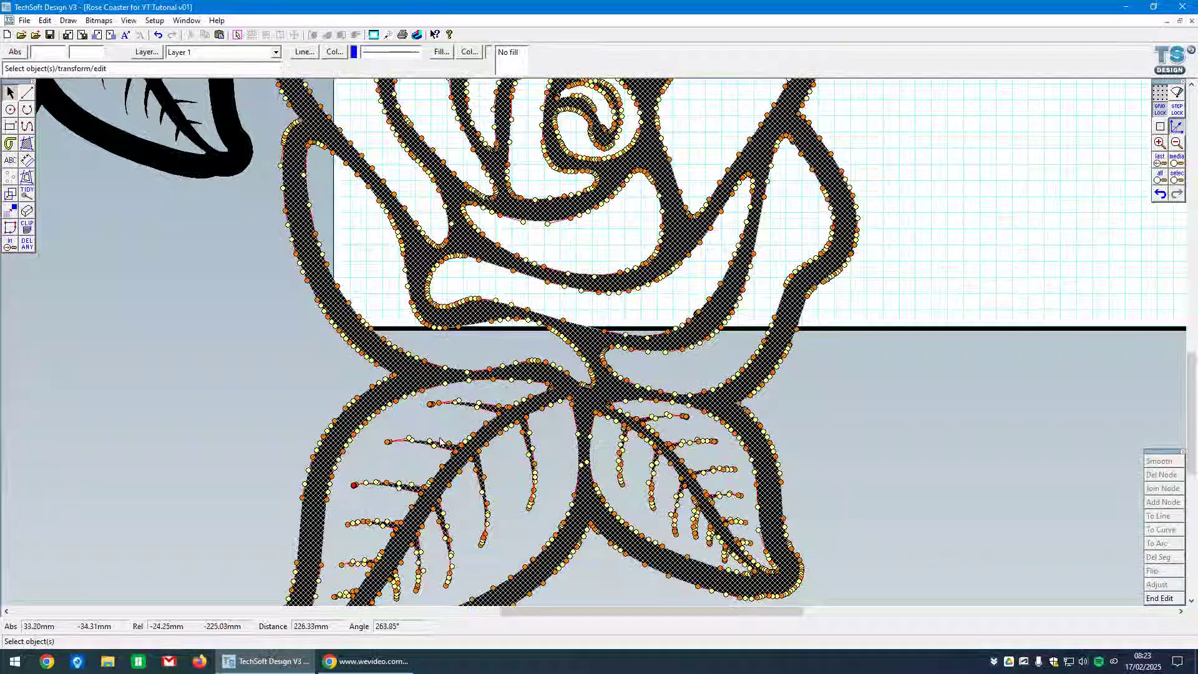
pyautogui.scroll(3, 440, 442)
pyautogui.moveTo(454, 370); pyautogui.dragTo(476, 383)
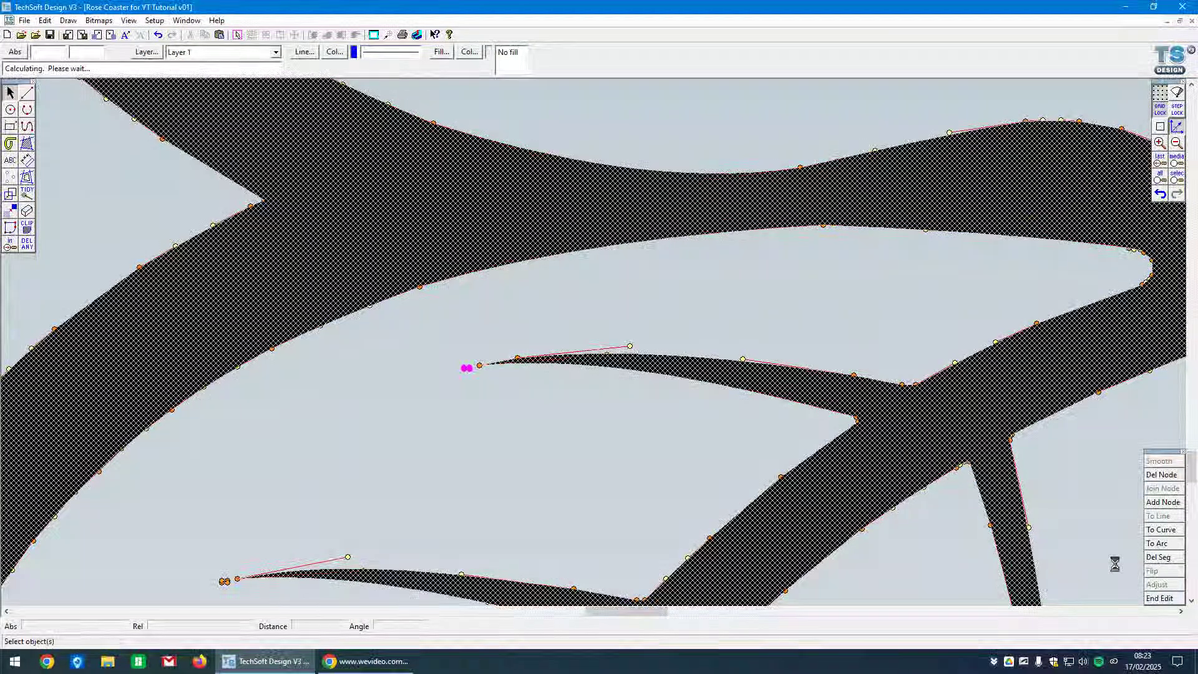
pyautogui.moveTo(200, 560); pyautogui.dragTo(237, 598)
pyautogui.click(1152, 569)
pyautogui.scroll(-2, 564, 281)
pyautogui.scroll(4, 408, 560)
pyautogui.moveTo(239, 185); pyautogui.dragTo(316, 257)
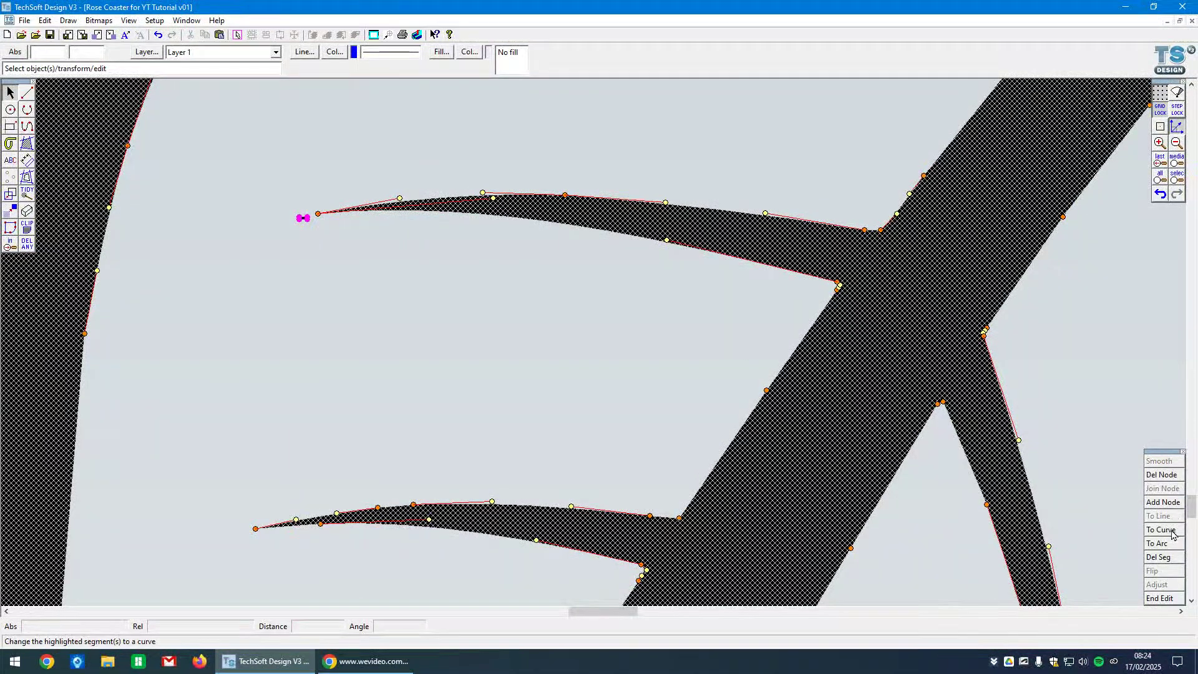
pyautogui.click(1158, 544)
# Check the remaining leaf veins and delete the stray specks at the tips of the two uppermost outer veins on the smaller leaf
pyautogui.scroll(-2, 569, 227)
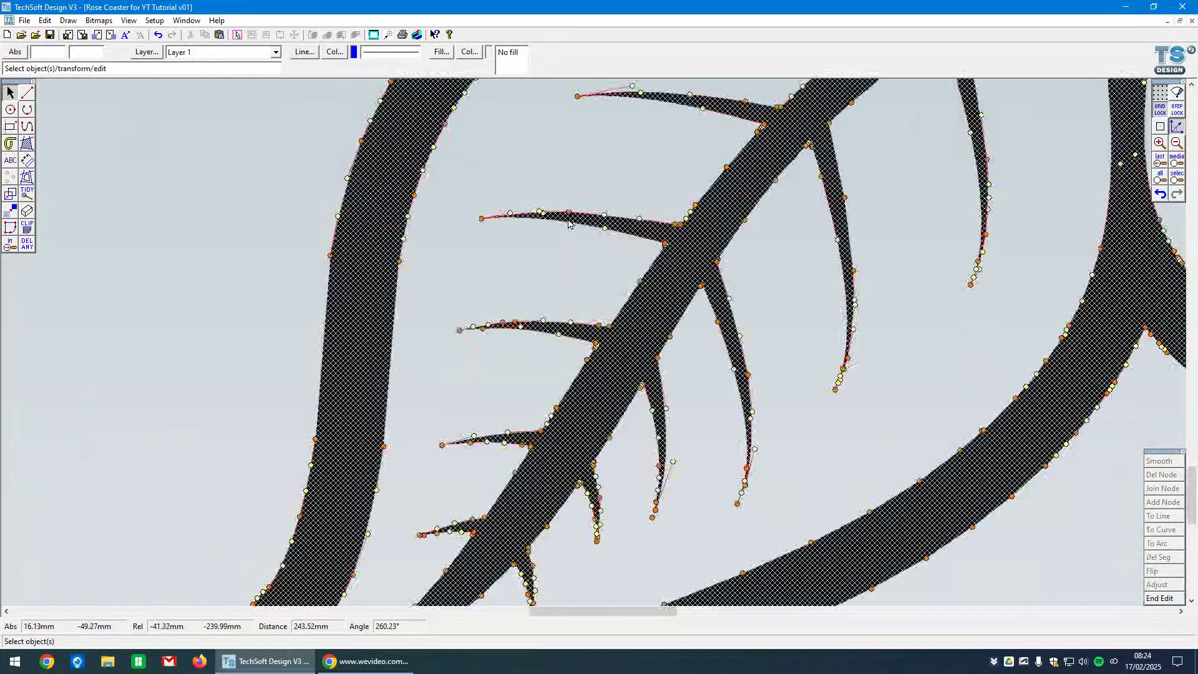
pyautogui.scroll(-2, 473, 348)
pyautogui.scroll(2, 524, 525)
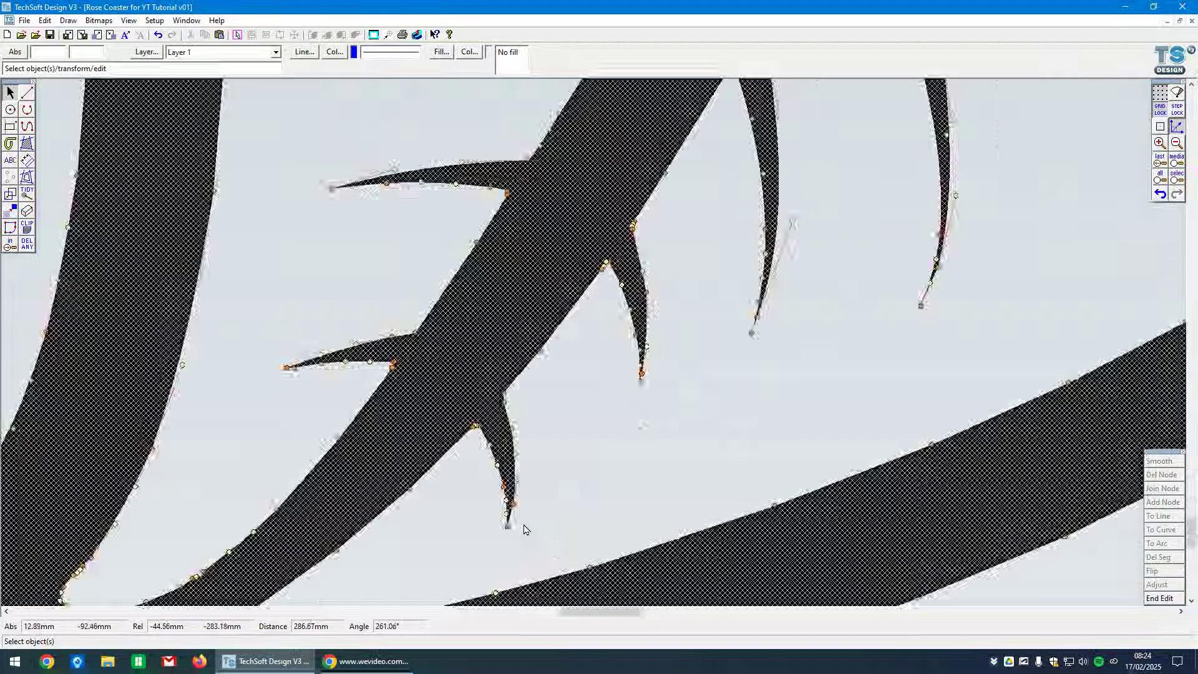
pyautogui.scroll(-2, 537, 478)
pyautogui.scroll(-2, 717, 433)
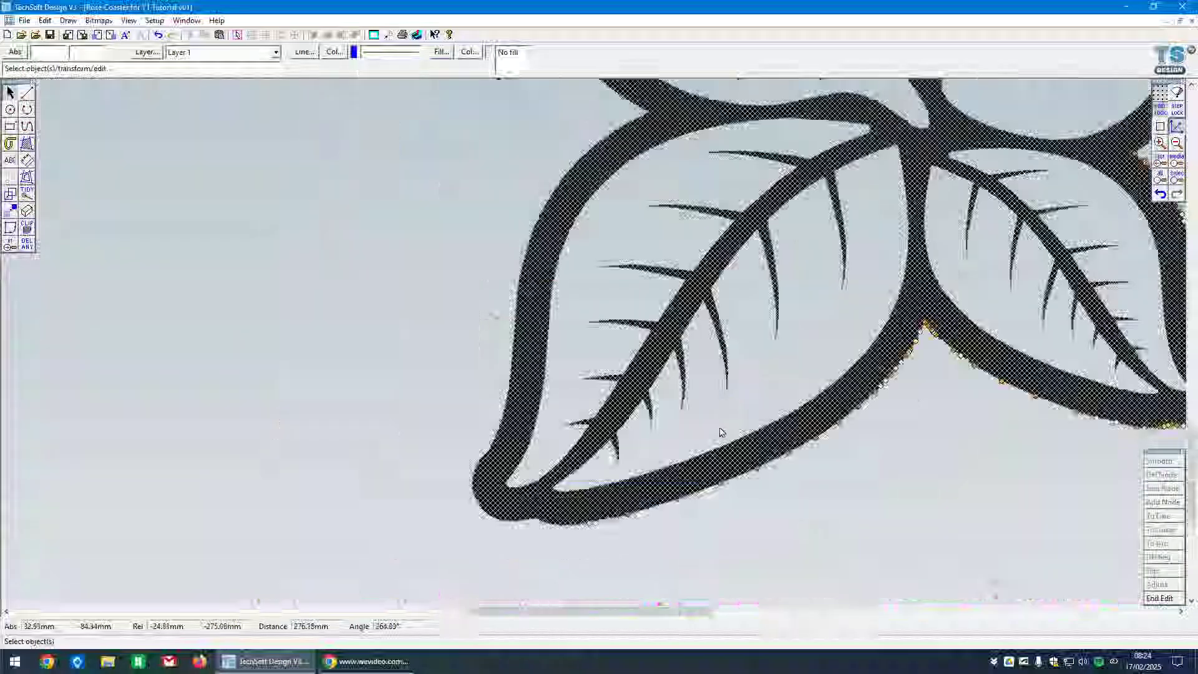
pyautogui.scroll(4, 1061, 155)
pyautogui.moveTo(959, 124); pyautogui.dragTo(922, 101)
pyautogui.click(1173, 557)
pyautogui.moveTo(1178, 333); pyautogui.dragTo(1141, 296)
pyautogui.click(1160, 557)
# Try to select the nodes of the web-address caption below the rose, and end node editing
pyautogui.scroll(-4, 855, 219)
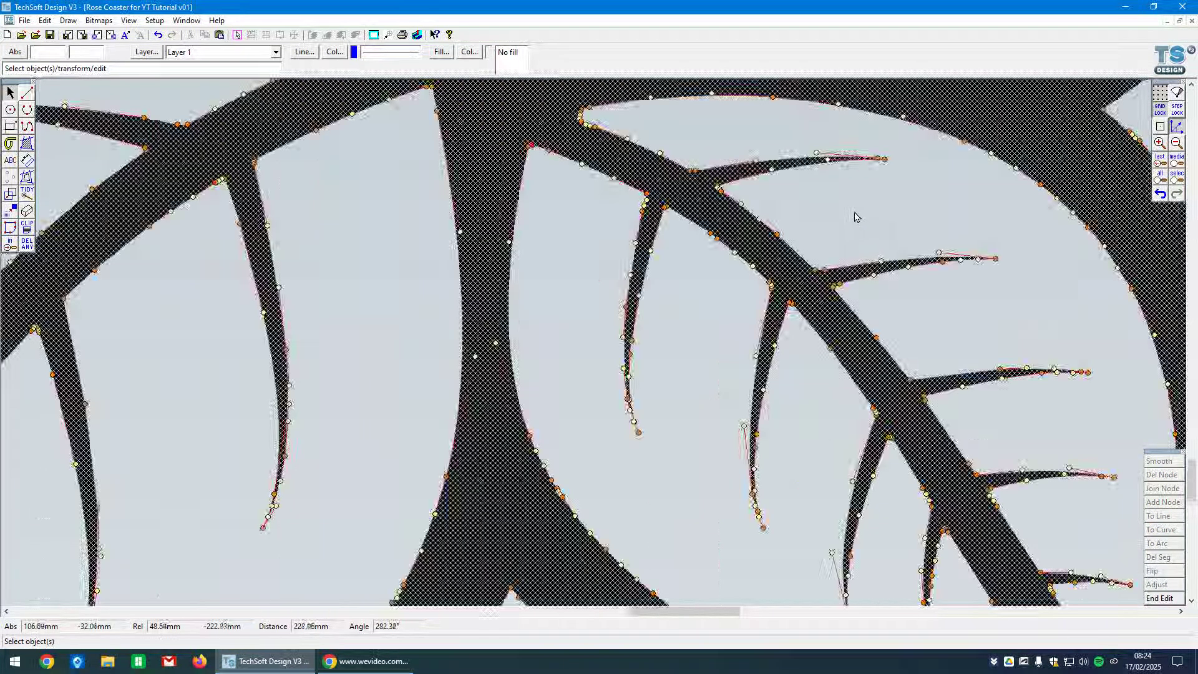
pyautogui.scroll(-3, 954, 495)
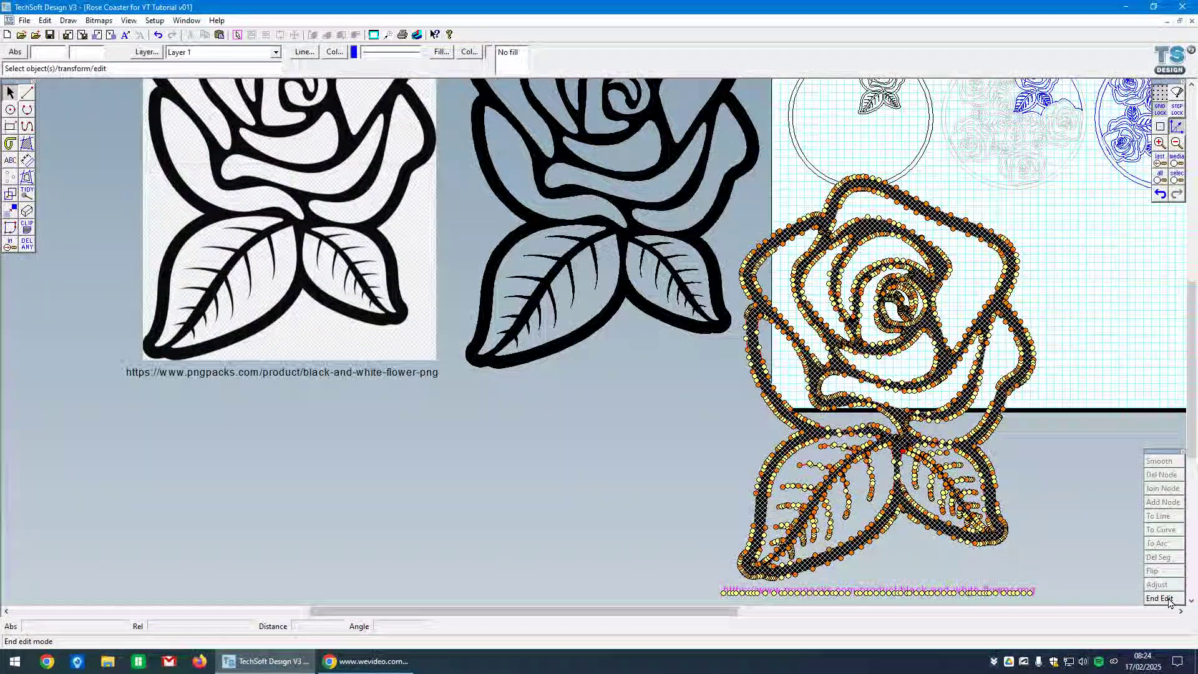
pyautogui.scroll(2, 1089, 605)
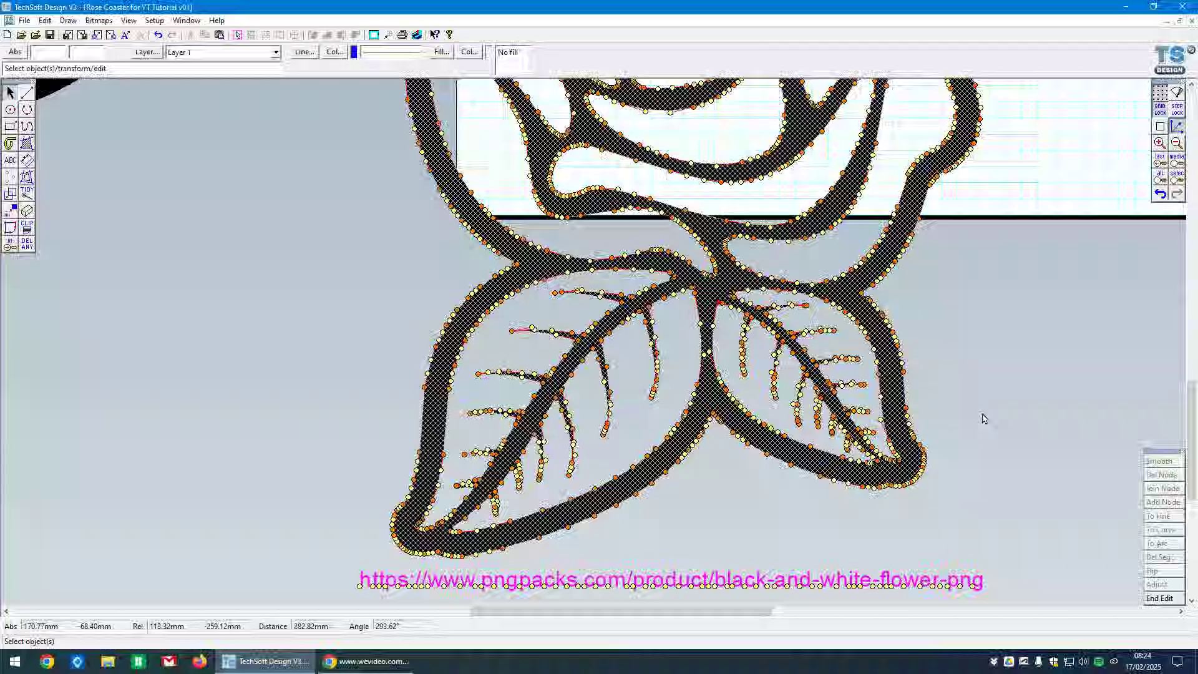
pyautogui.moveTo(331, 574); pyautogui.dragTo(993, 606)
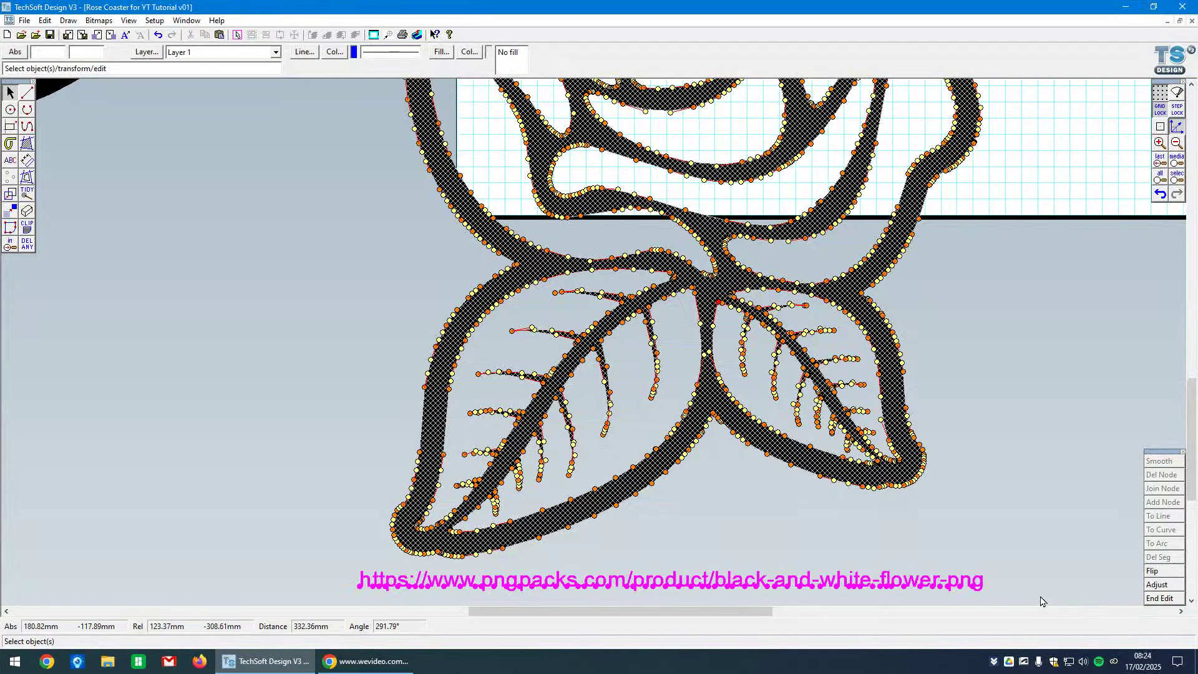
pyautogui.click(1001, 598)
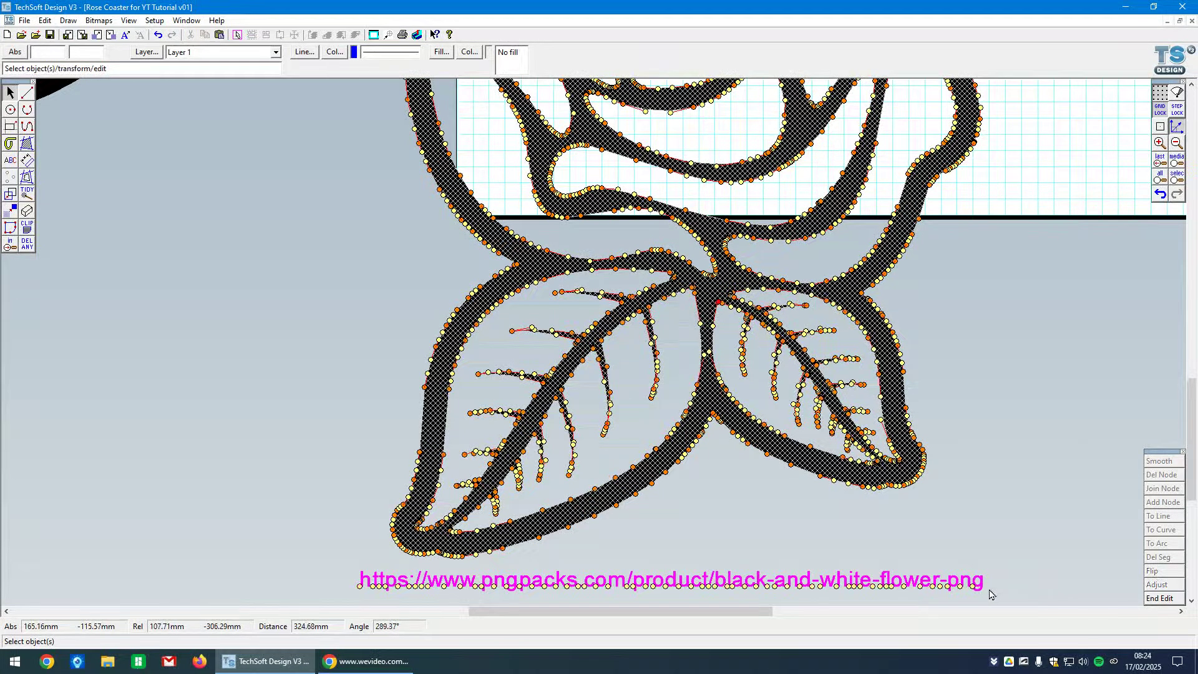
pyautogui.click(1158, 598)
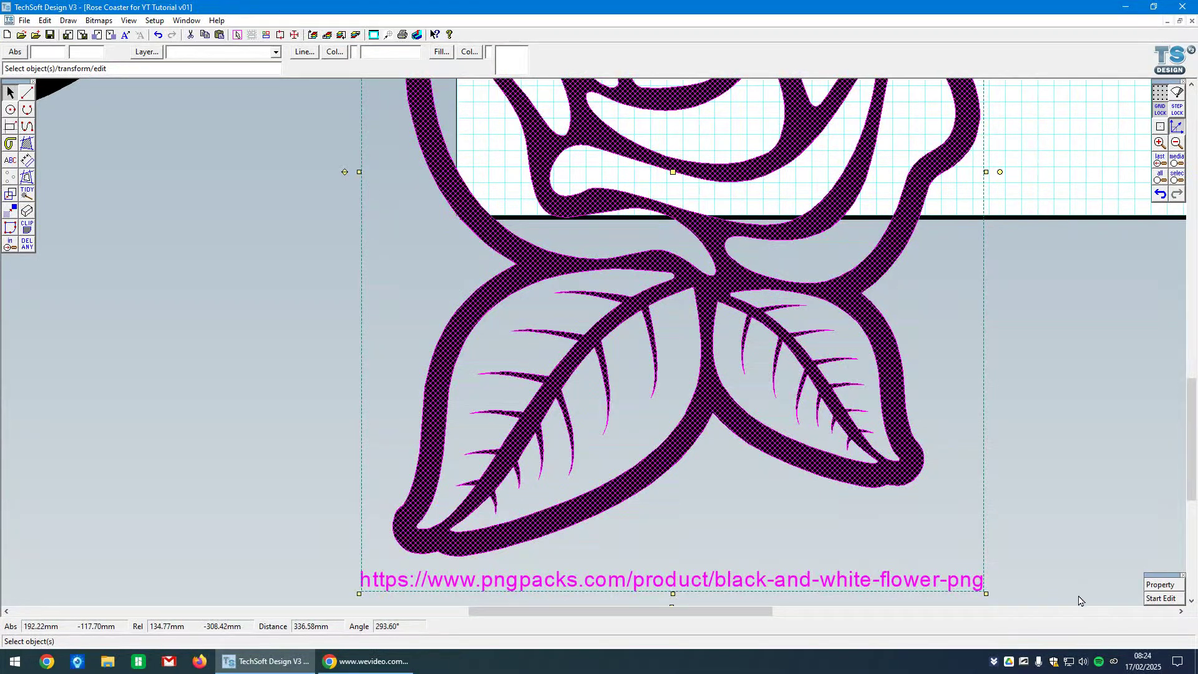
# Reopen node editing to select all of the caption's nodes, end it again, and try to delete the caption
pyautogui.click(1160, 598)
pyautogui.click(893, 584)
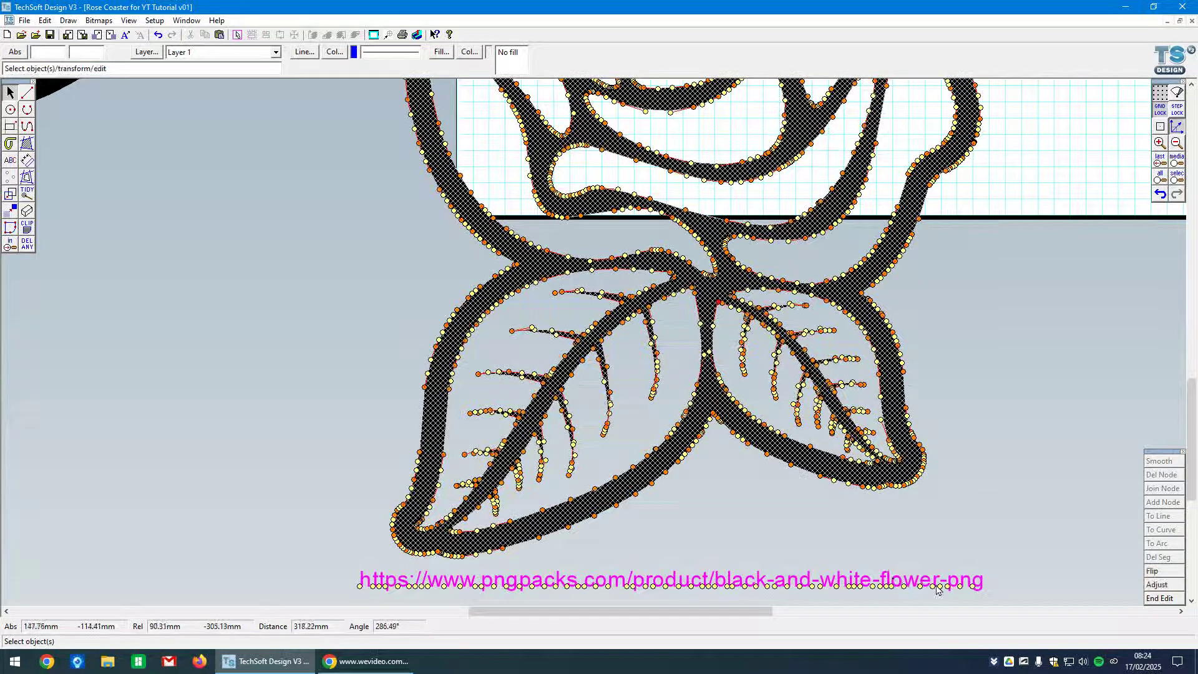
pyautogui.moveTo(1015, 598); pyautogui.dragTo(316, 565)
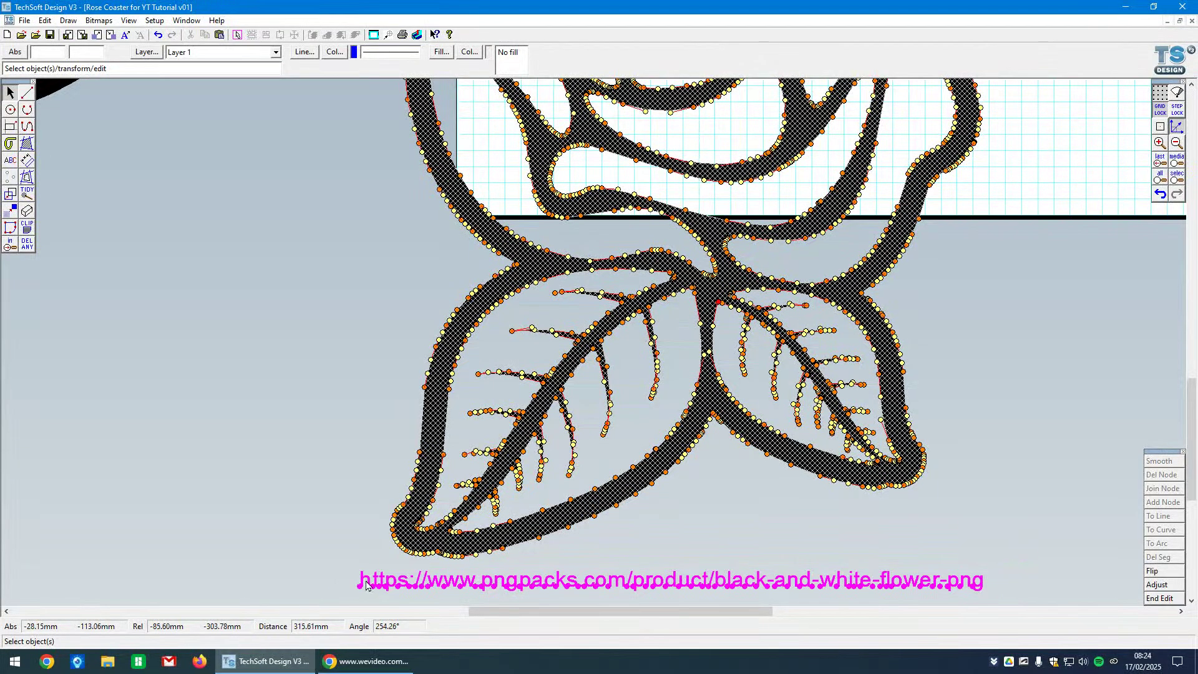
pyautogui.click(1160, 597)
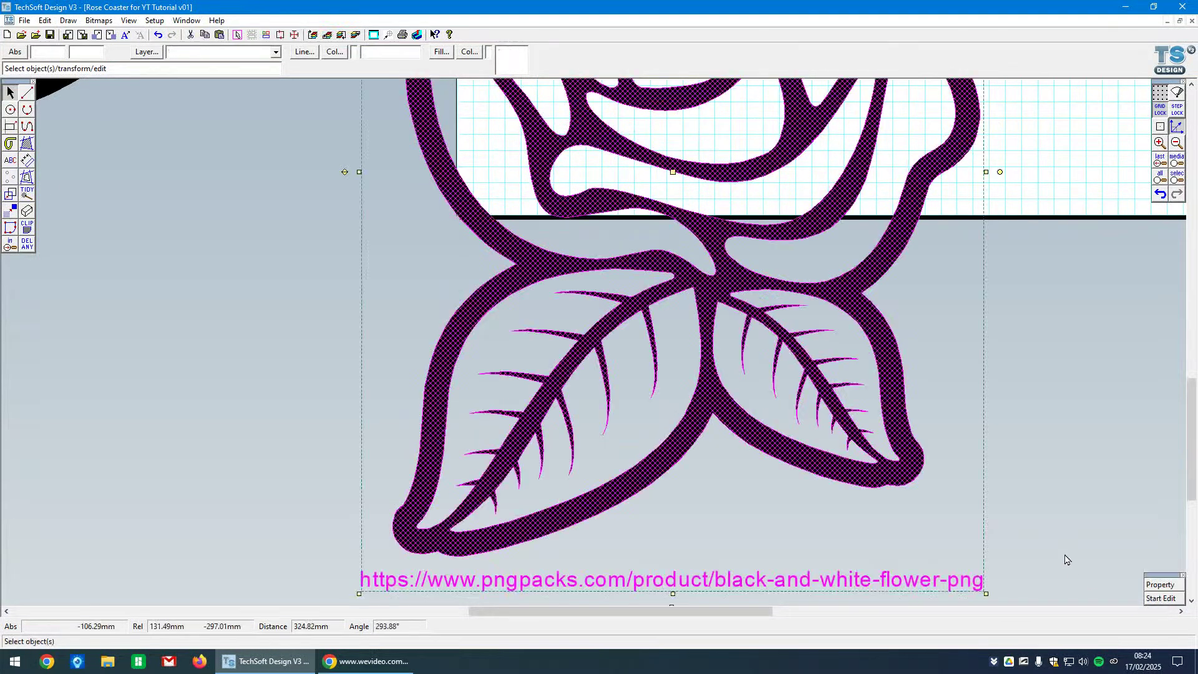
pyautogui.click(1035, 555)
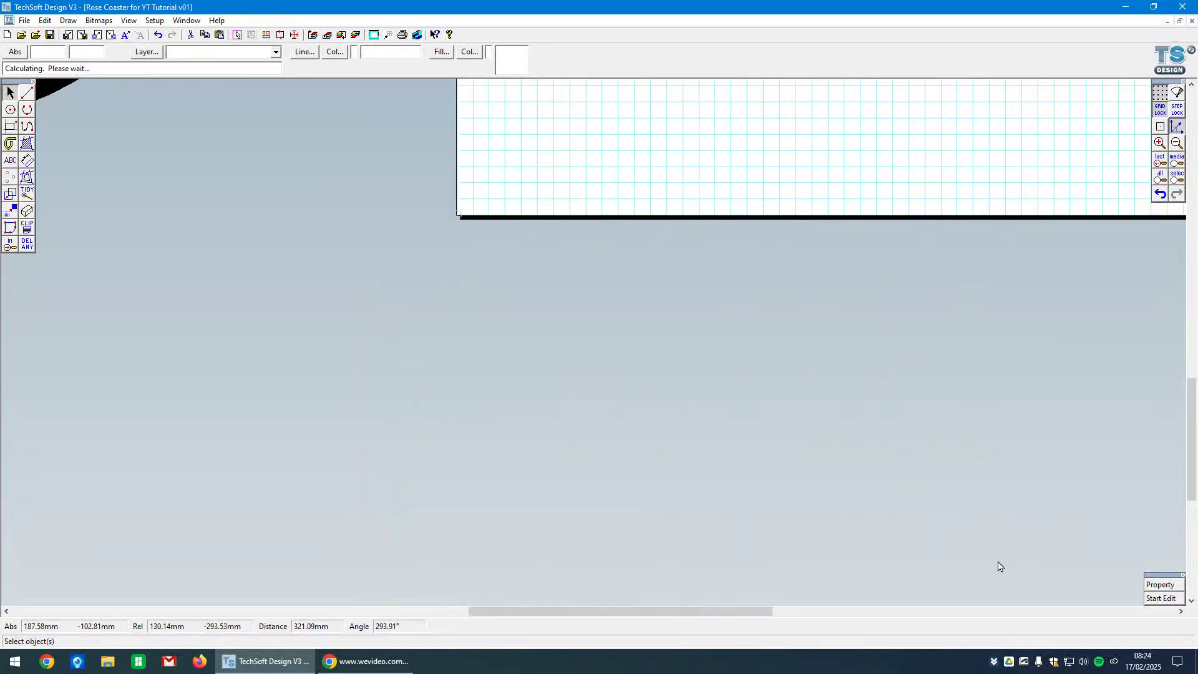
# Ungroup the vectorised rose from its web-address caption and delete only the caption
pyautogui.click(777, 583)
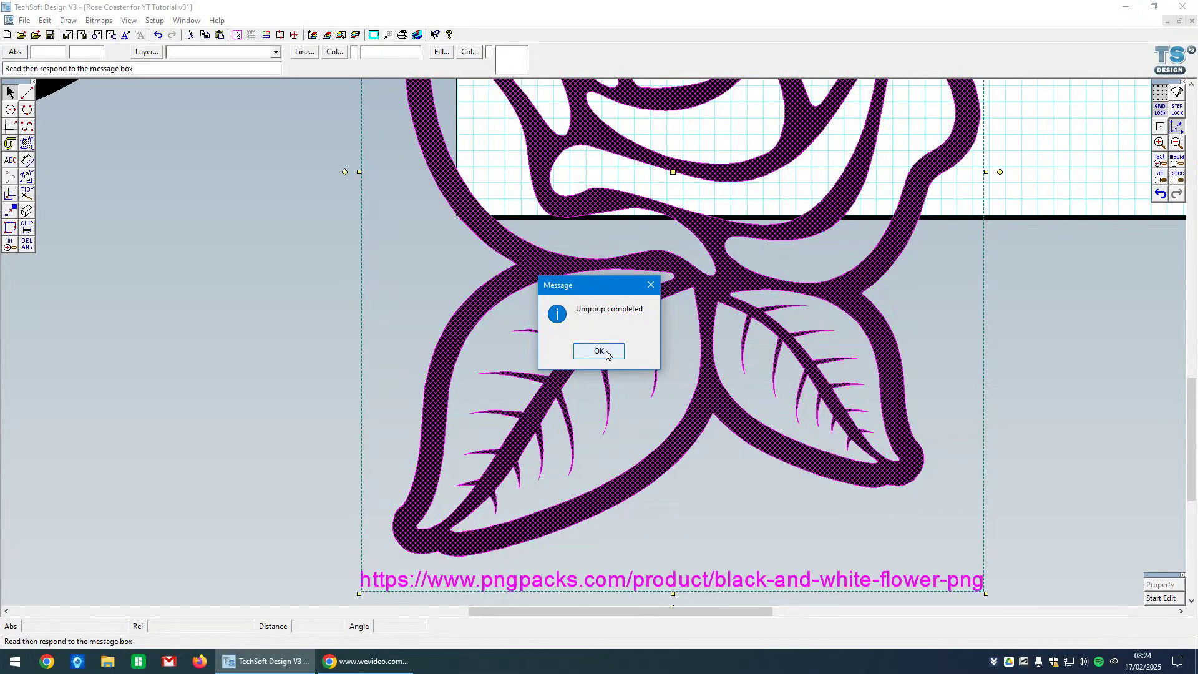
pyautogui.click(603, 351)
pyautogui.click(784, 587)
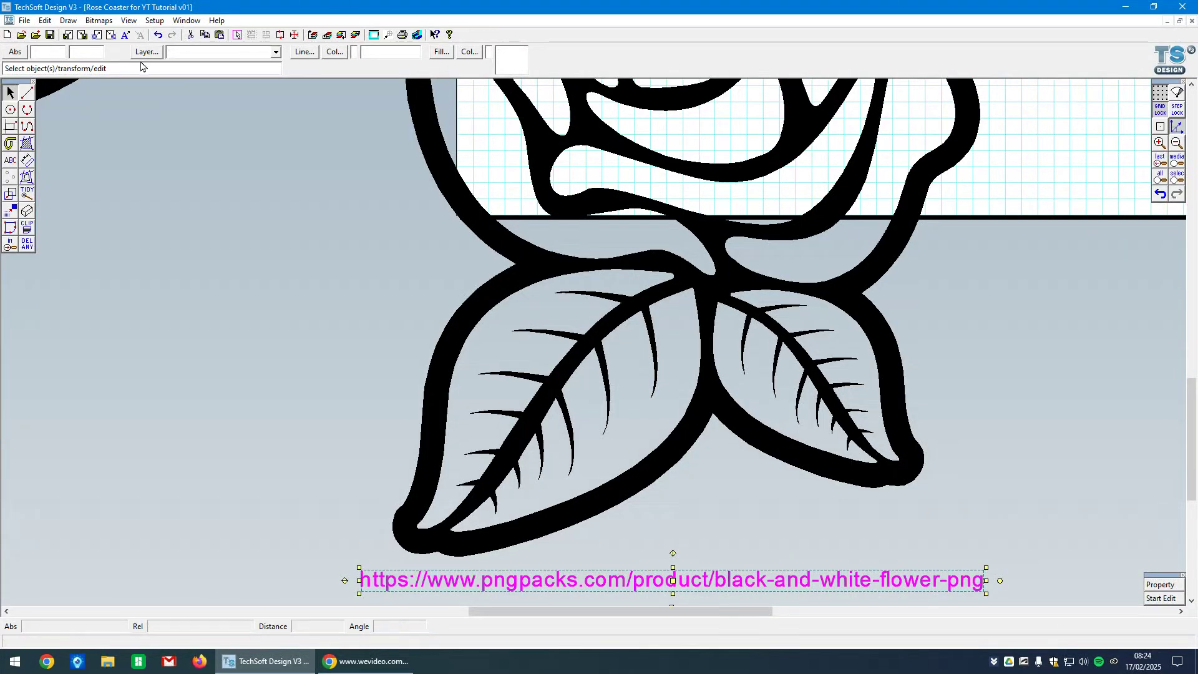
pyautogui.click(45, 20)
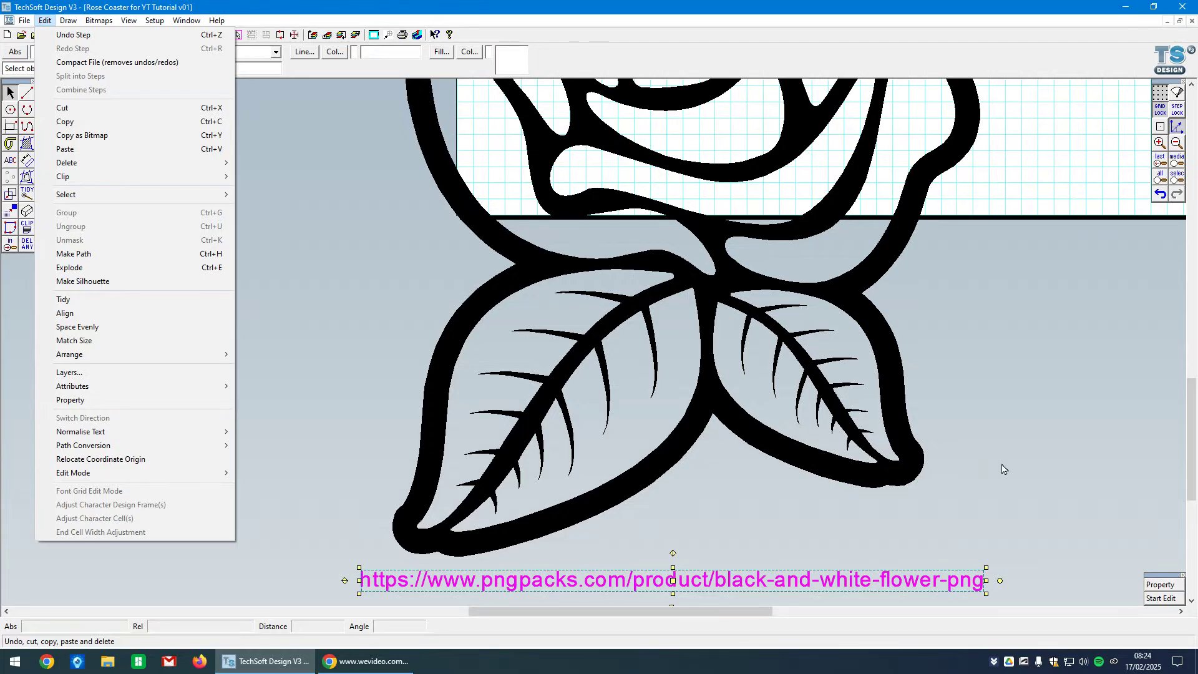
pyautogui.click(1026, 506)
pyautogui.click(977, 580)
pyautogui.press('Delete')
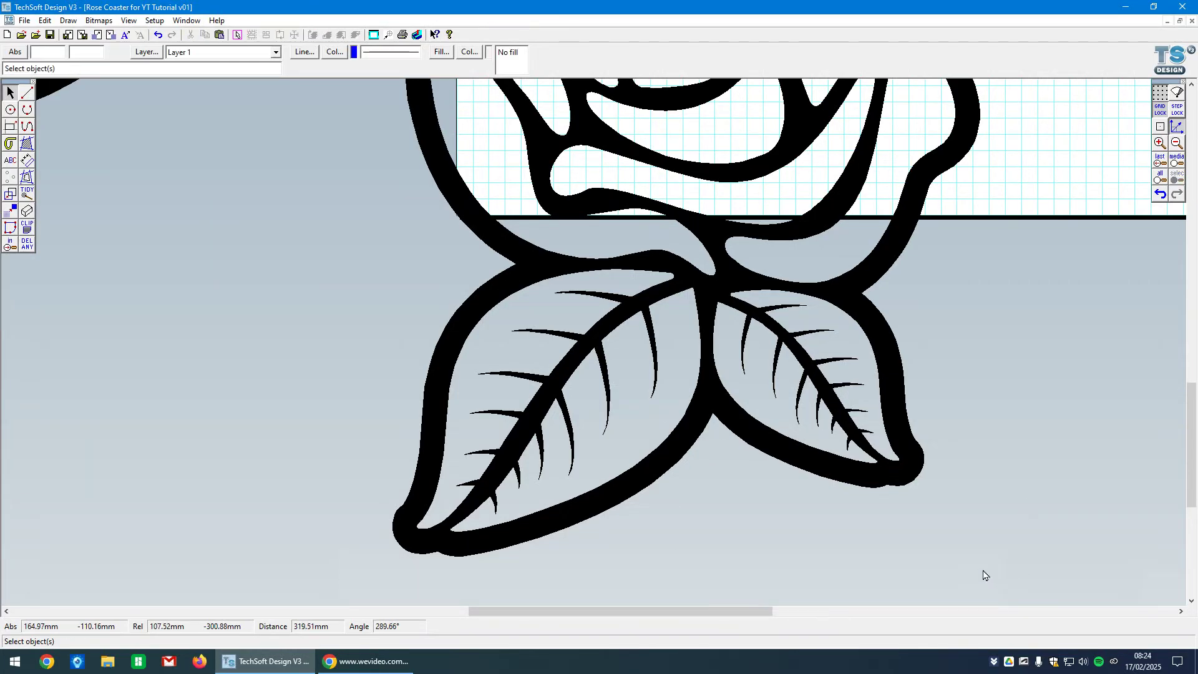
# Move the cleaned vectorised rose off the drawing sheet to directly below the other vectorised rose
pyautogui.click(828, 480)
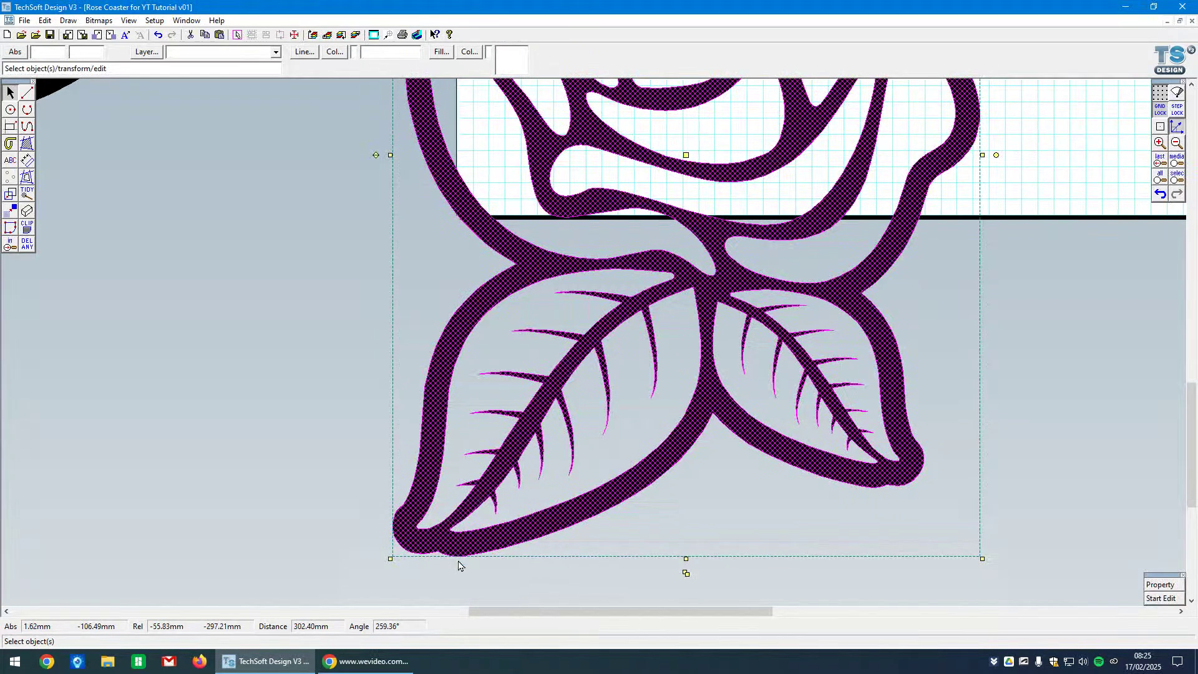
pyautogui.scroll(-4, 951, 611)
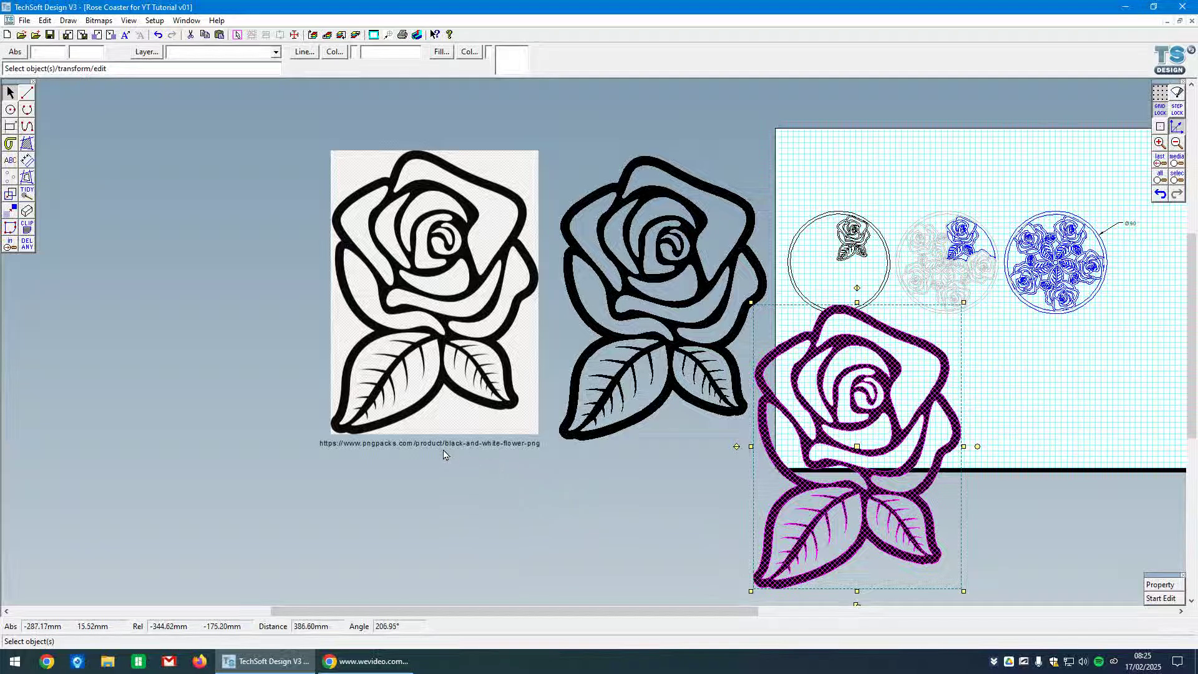
pyautogui.scroll(2, 412, 453)
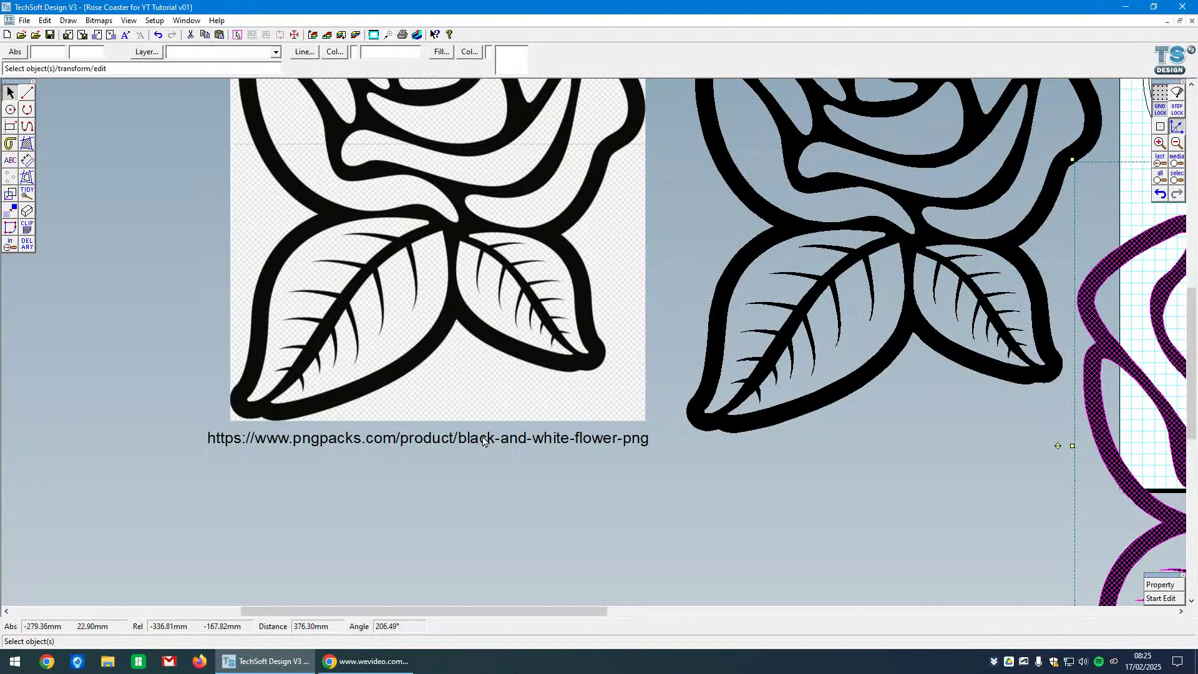
pyautogui.click(483, 440)
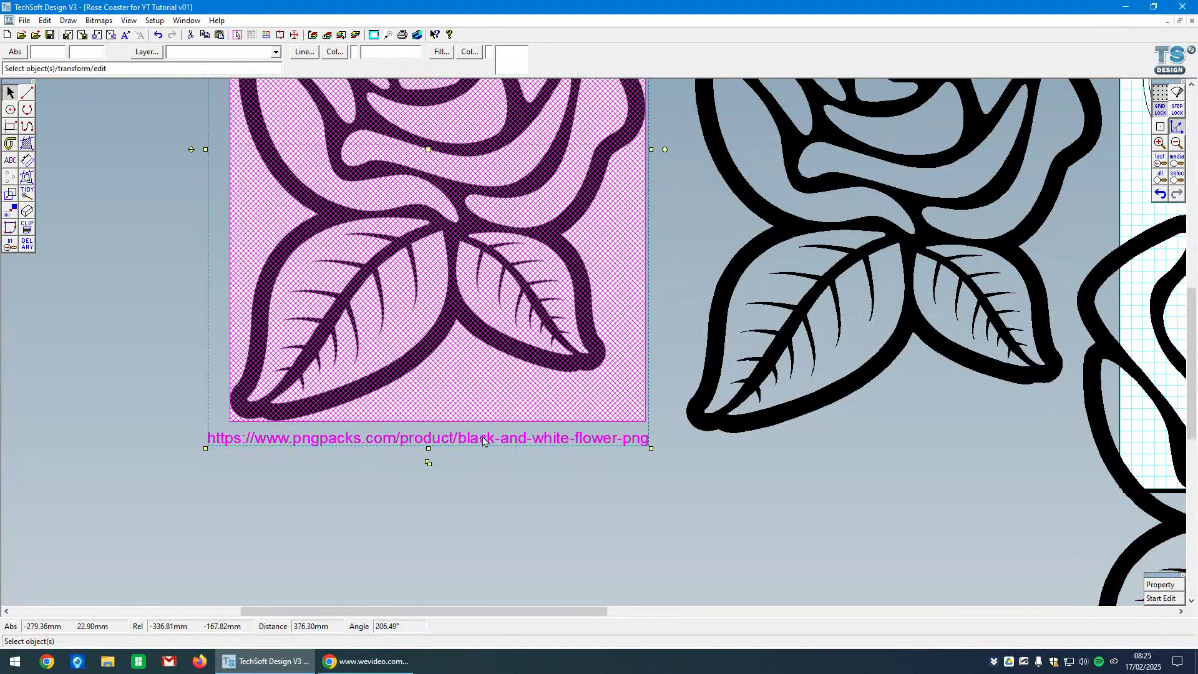
pyautogui.click(635, 499)
pyautogui.scroll(-2, 166, 388)
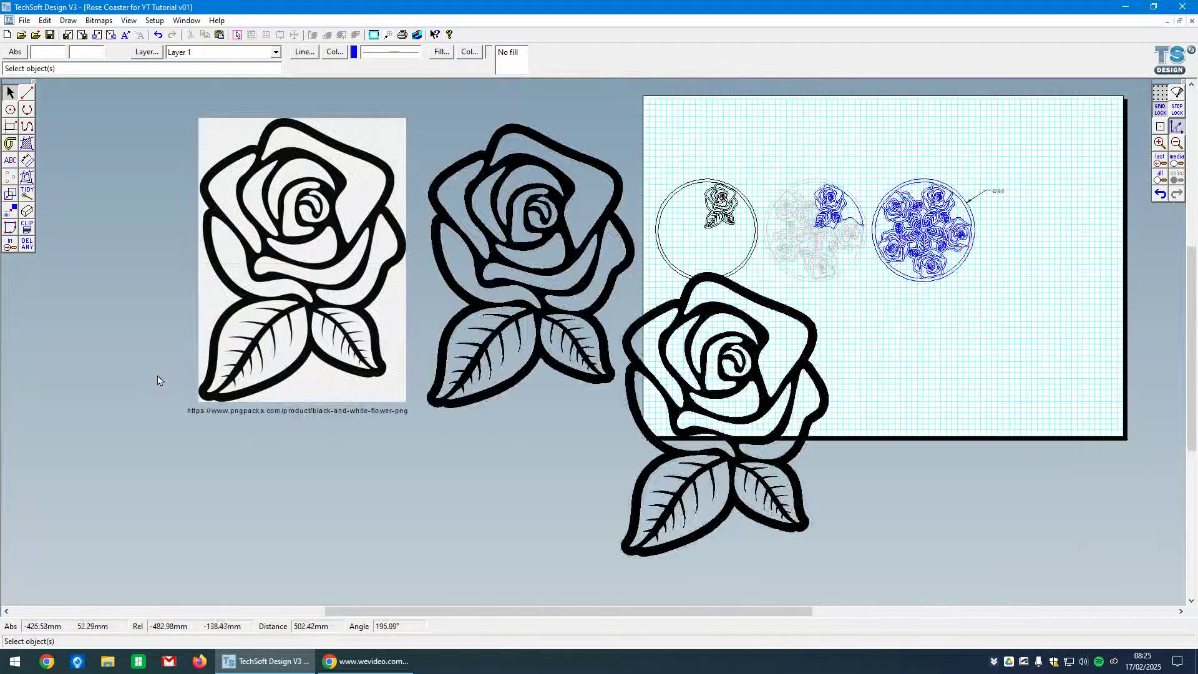
pyautogui.click(752, 421)
pyautogui.moveTo(725, 415); pyautogui.dragTo(532, 524)
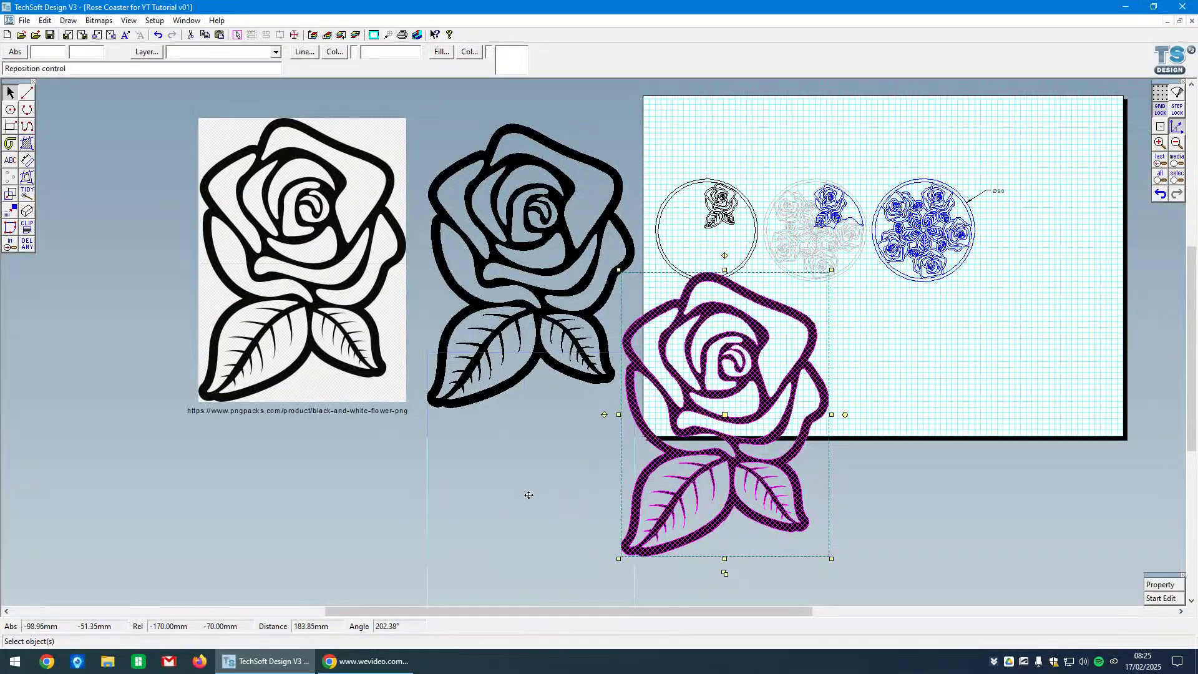
pyautogui.click(764, 347)
# Draw a black circle of 45 mm radius directly below the leftmost coaster ring, with its centre on the grid at 55, 70 mm
pyautogui.scroll(1, 789, 347)
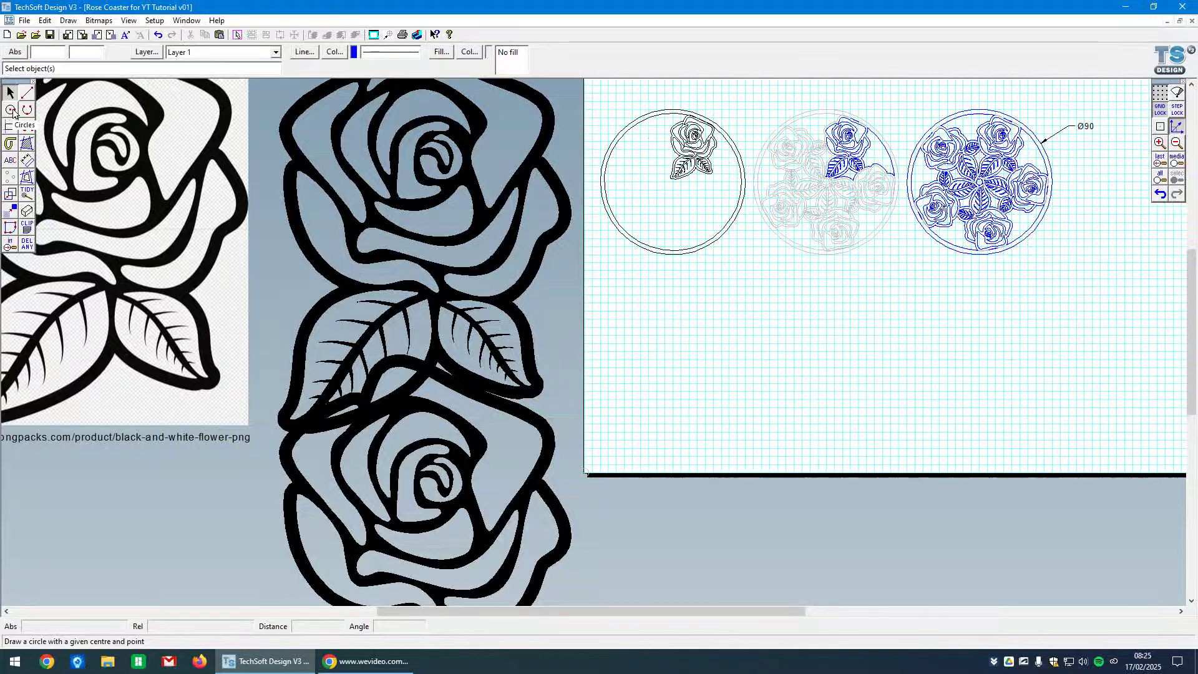
pyautogui.click(11, 111)
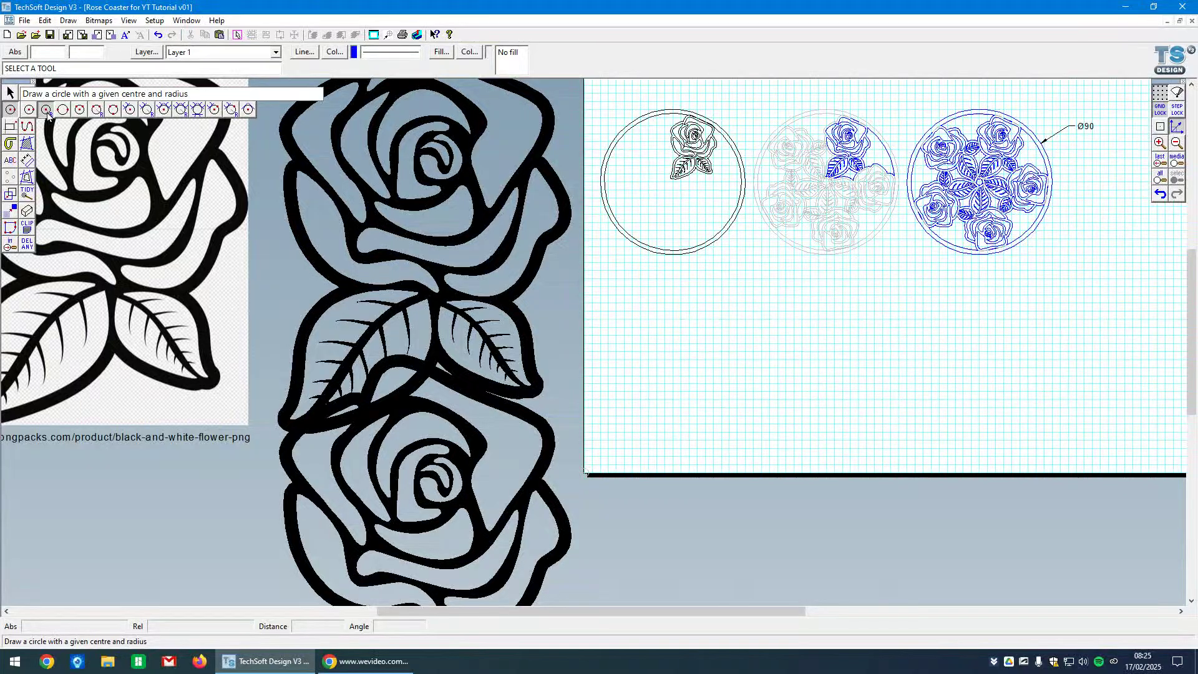
pyautogui.click(48, 114)
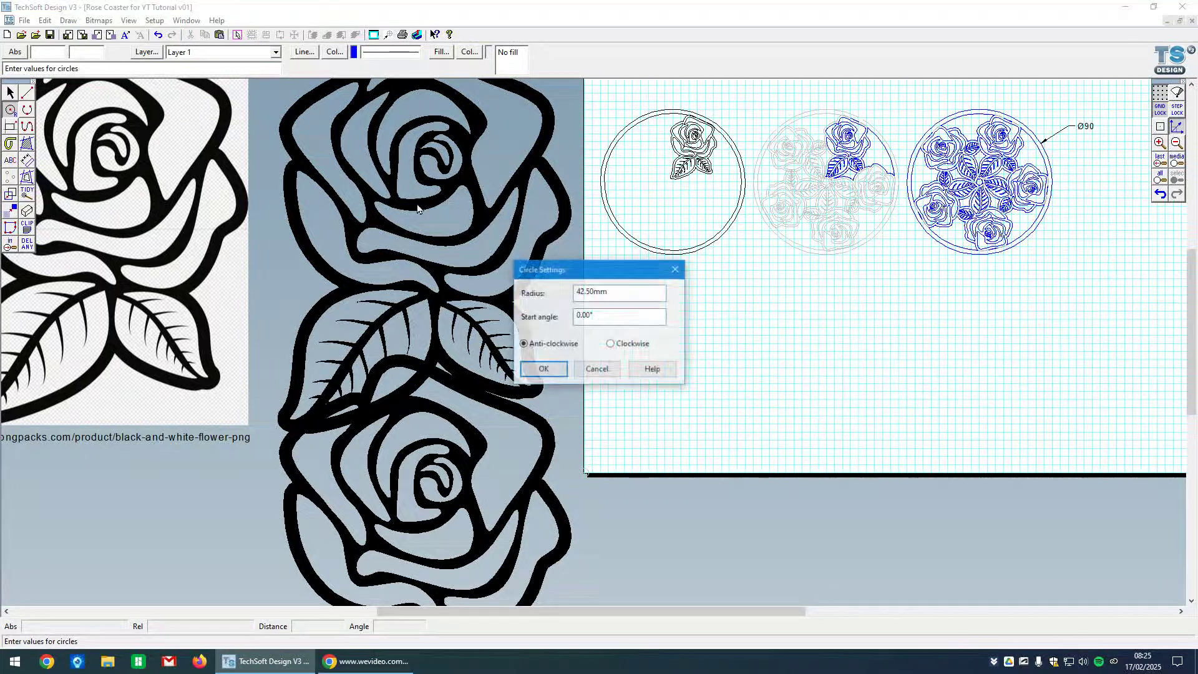
pyautogui.click(623, 291)
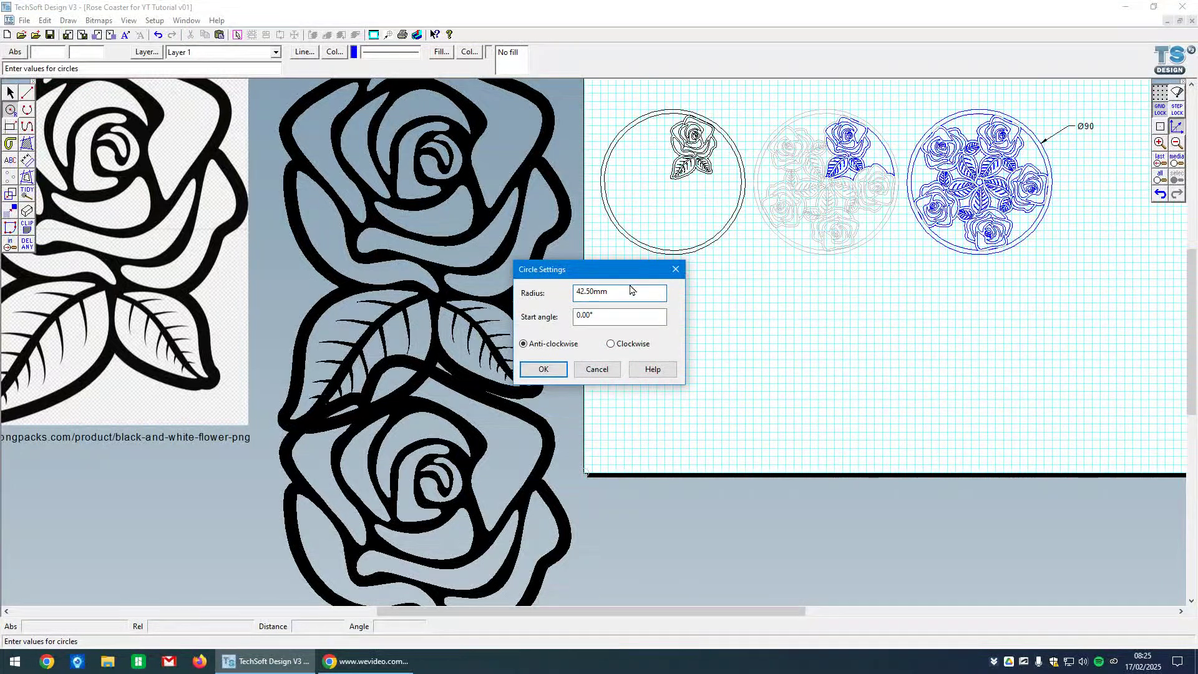
pyautogui.write('45')
pyautogui.doubleClick(627, 298)
pyautogui.write('45')
pyautogui.click(540, 369)
pyautogui.click(1160, 110)
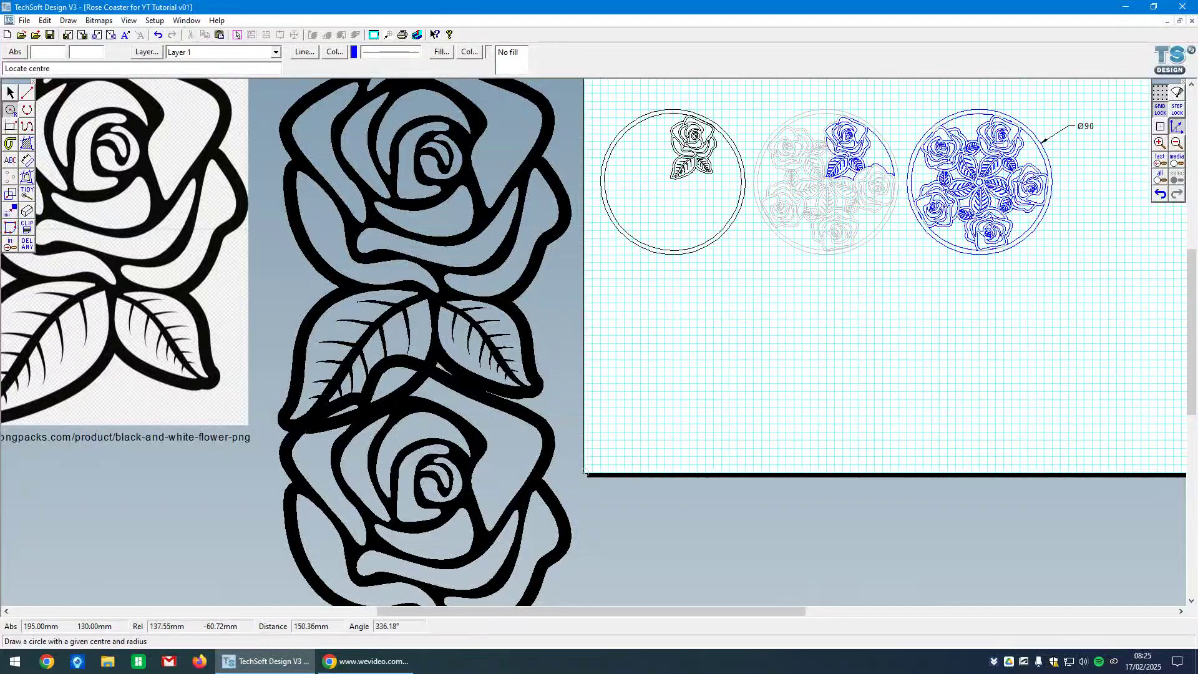
pyautogui.click(335, 52)
pyautogui.click(541, 364)
pyautogui.click(553, 414)
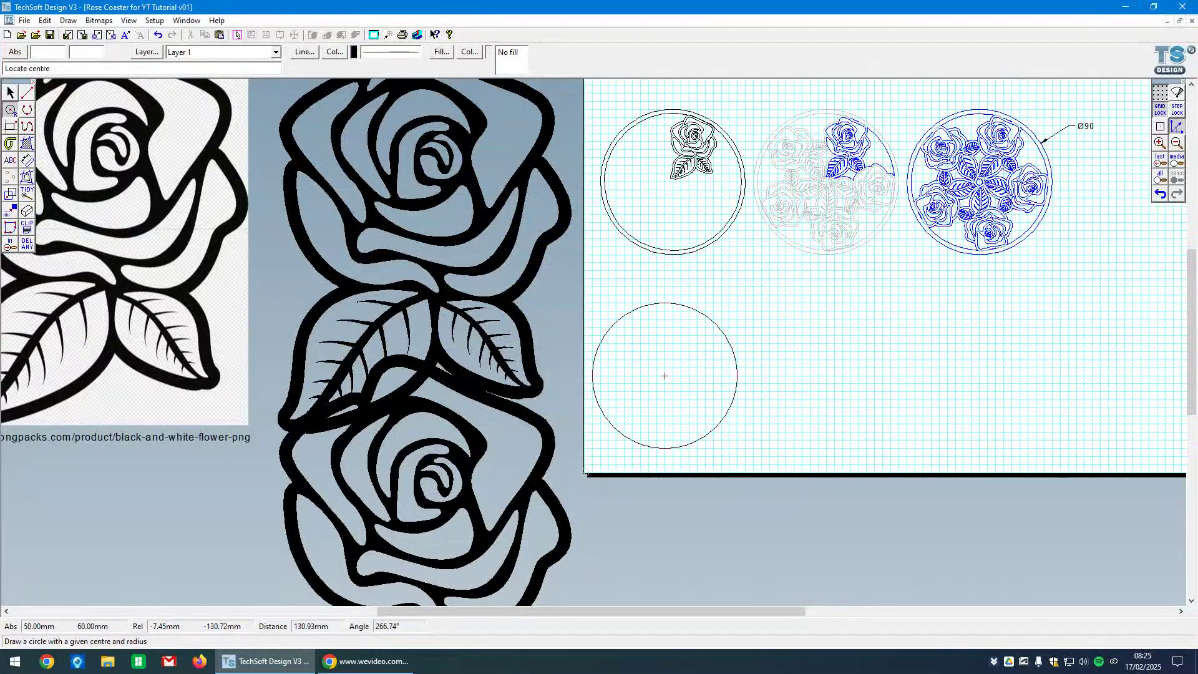
pyautogui.click(673, 360)
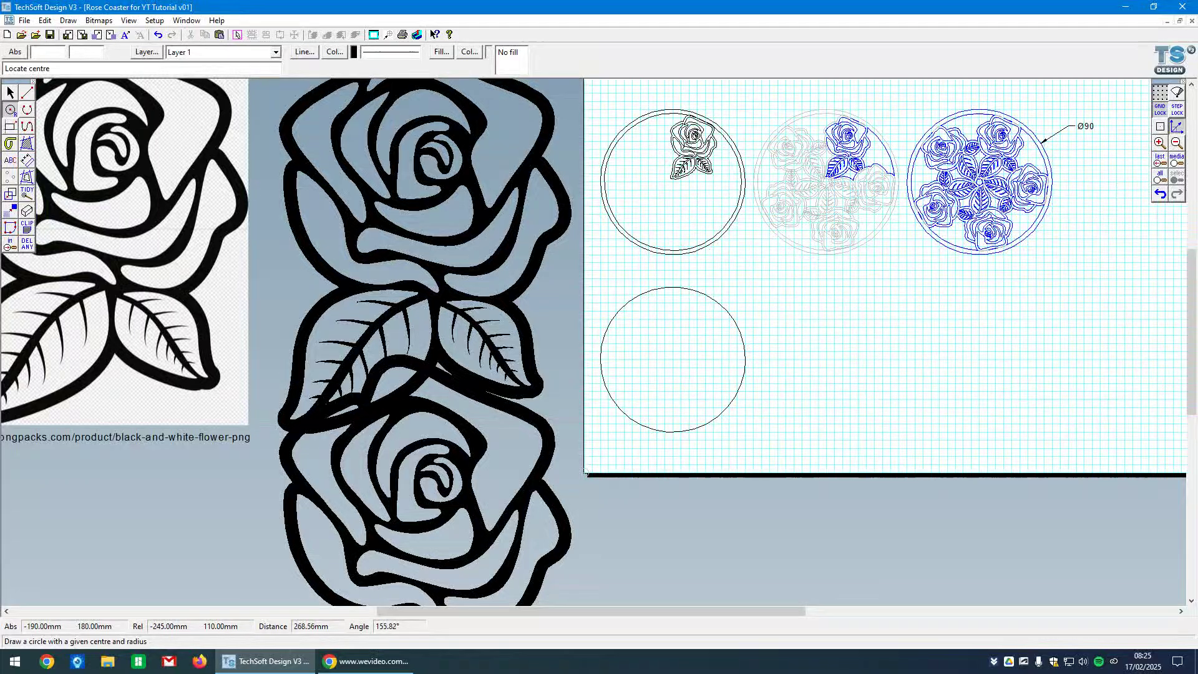
# Draw a second circle of 42.5 mm radius on the same centre to form the coaster's rim
pyautogui.rightClick(15, 115)
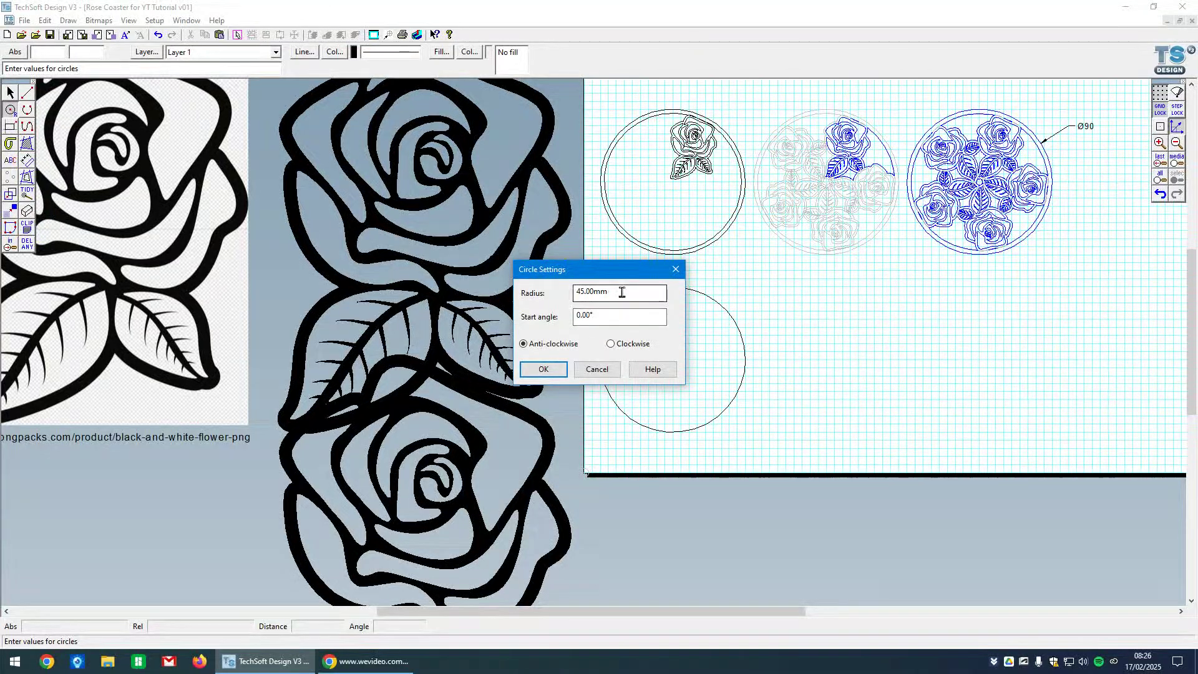
pyautogui.moveTo(613, 294); pyautogui.dragTo(490, 297)
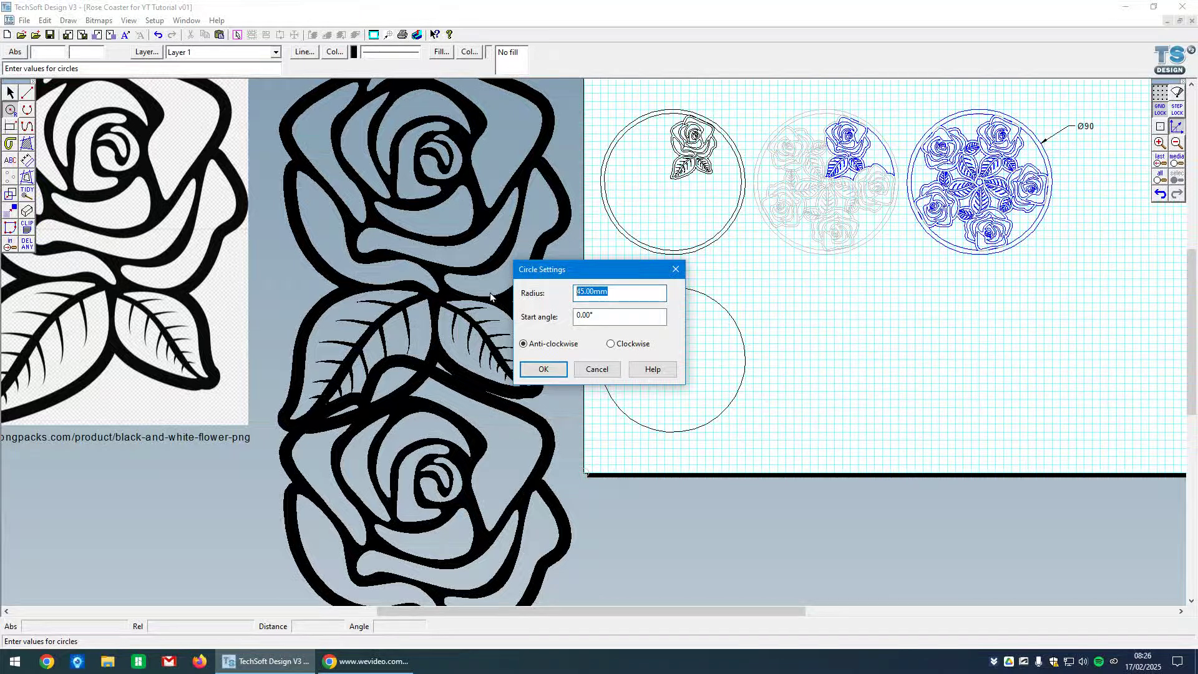
pyautogui.write('42.5')
pyautogui.press('Return')
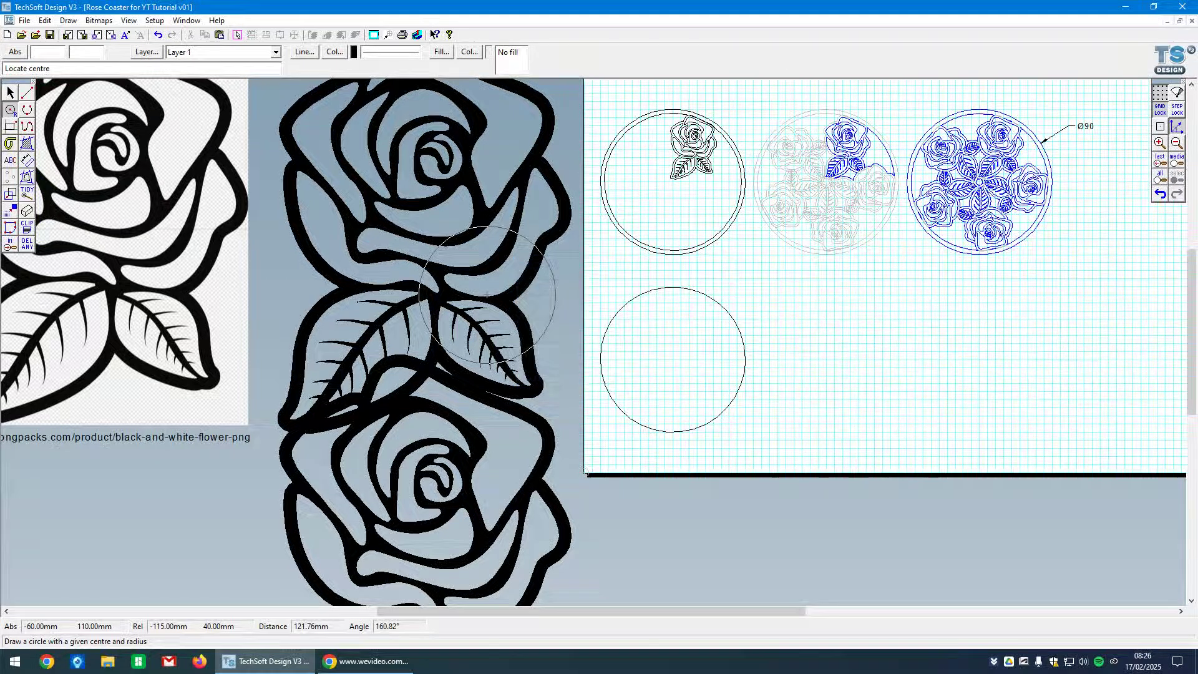
pyautogui.click(672, 359)
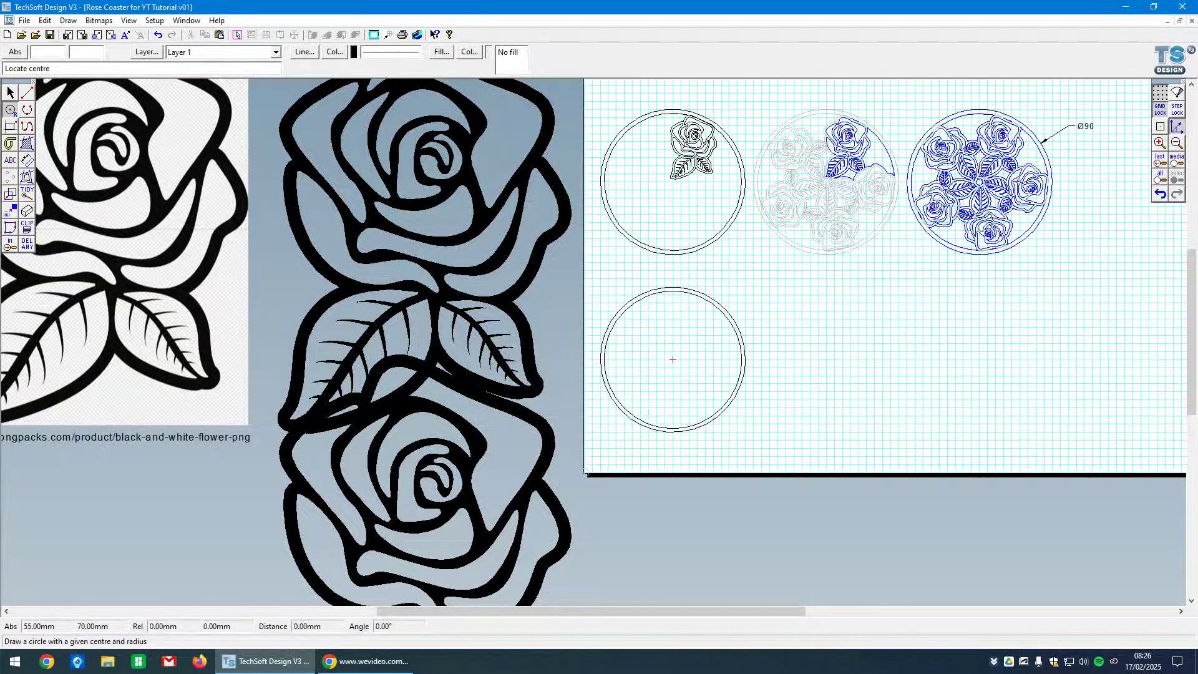
pyautogui.click(28, 178)
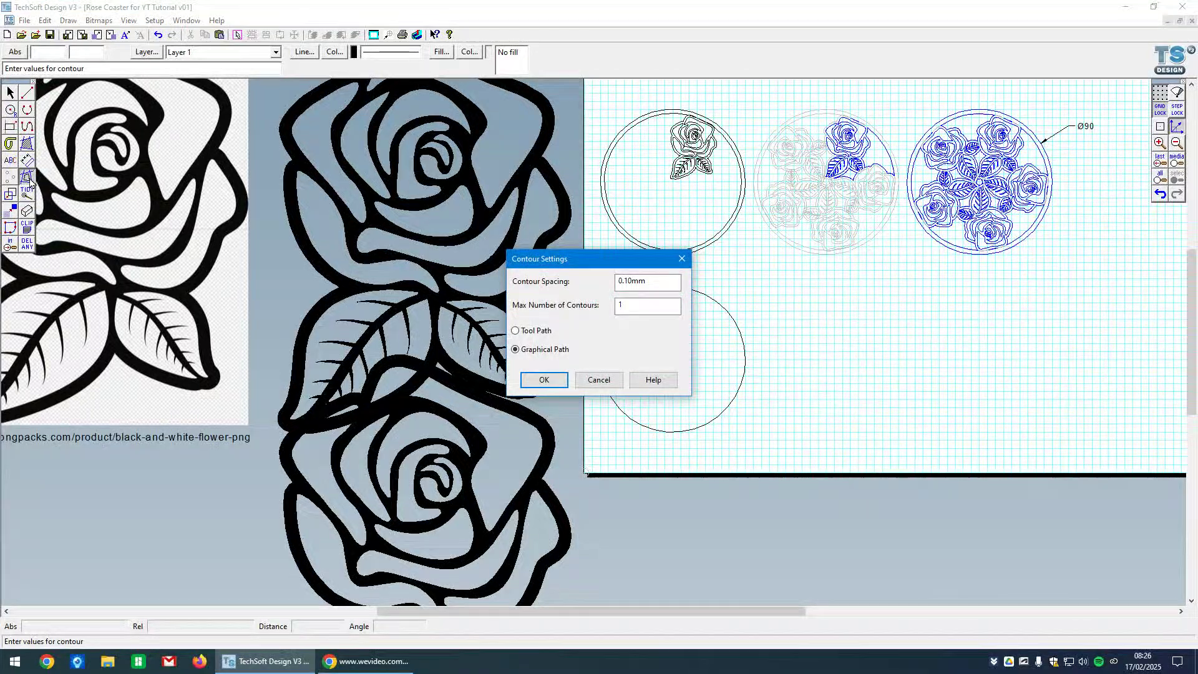
pyautogui.moveTo(655, 282); pyautogui.dragTo(563, 286)
pyautogui.click(560, 377)
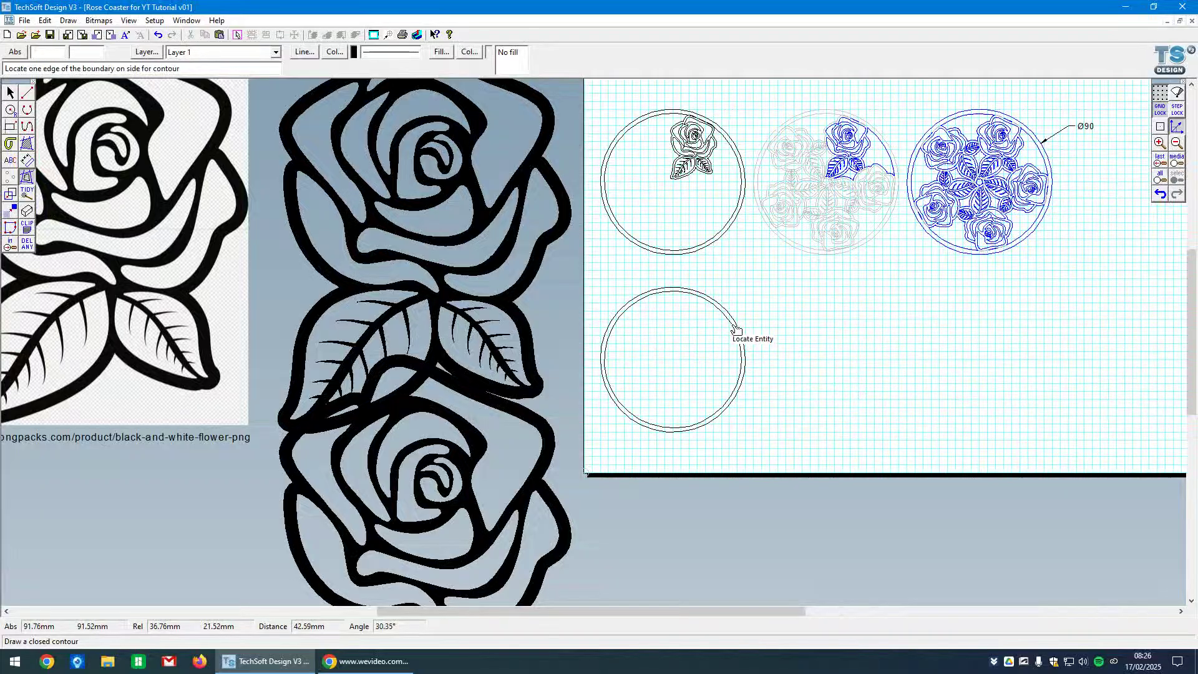
pyautogui.scroll(1, 736, 330)
pyautogui.scroll(-1, 706, 375)
pyautogui.scroll(-1, 553, 401)
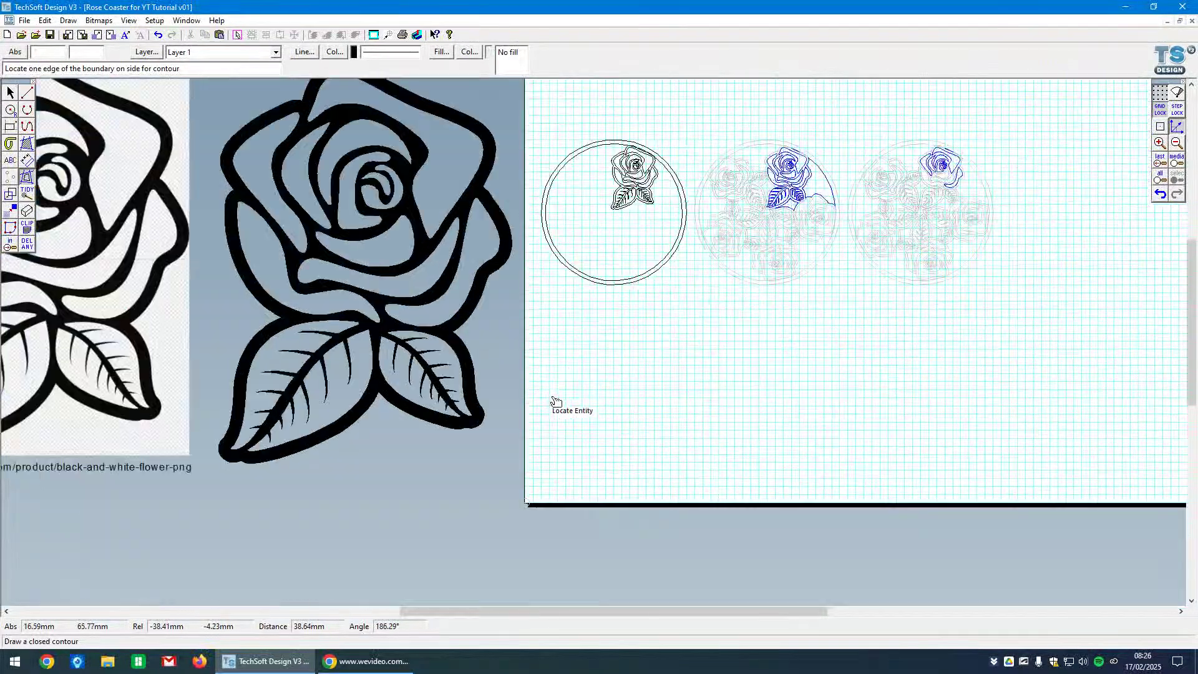
pyautogui.click(10, 91)
# Move the lower vectorised rose down so it clears the leaves of the rose above it
pyautogui.scroll(-1, 321, 261)
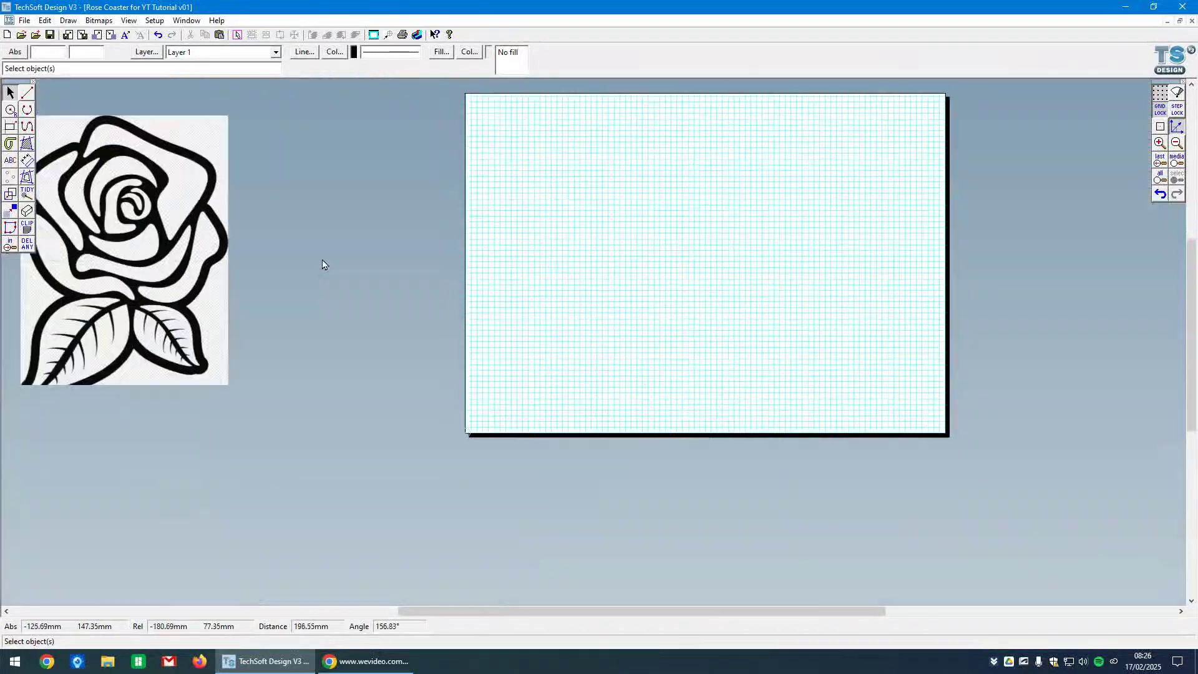
pyautogui.click(348, 439)
pyautogui.moveTo(342, 422); pyautogui.dragTo(344, 467)
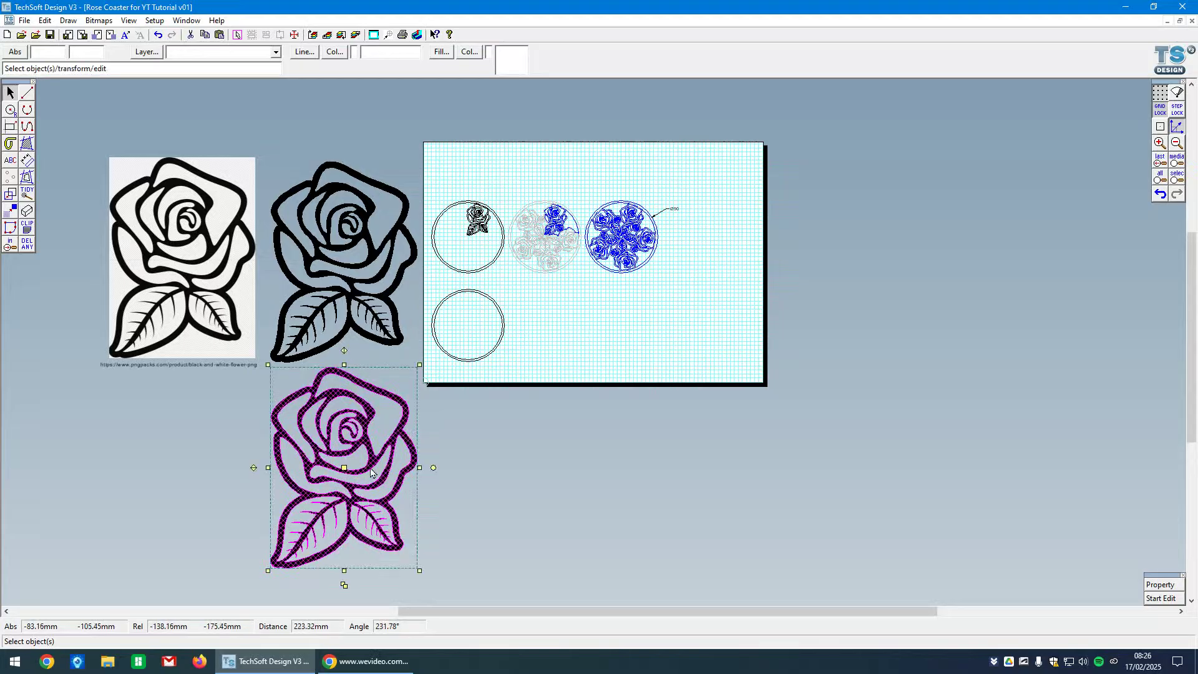
pyautogui.click(460, 467)
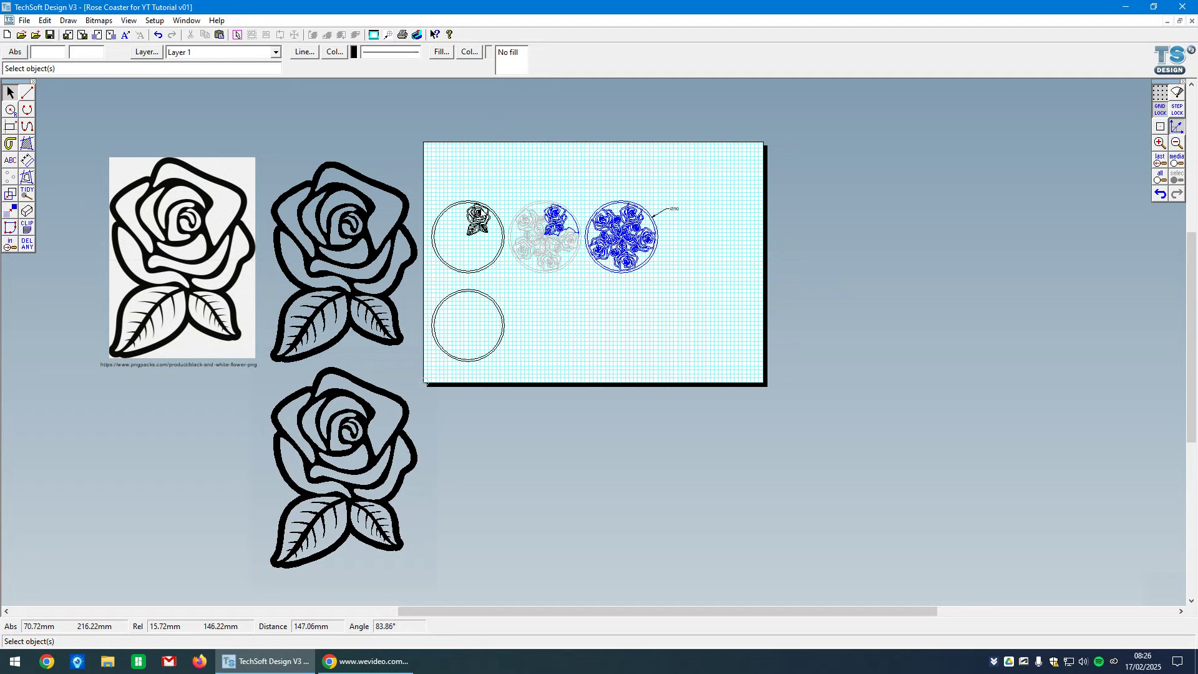
# Set the lower vectorised rose to No Fill, leaving only its outlines
pyautogui.scroll(3, 482, 217)
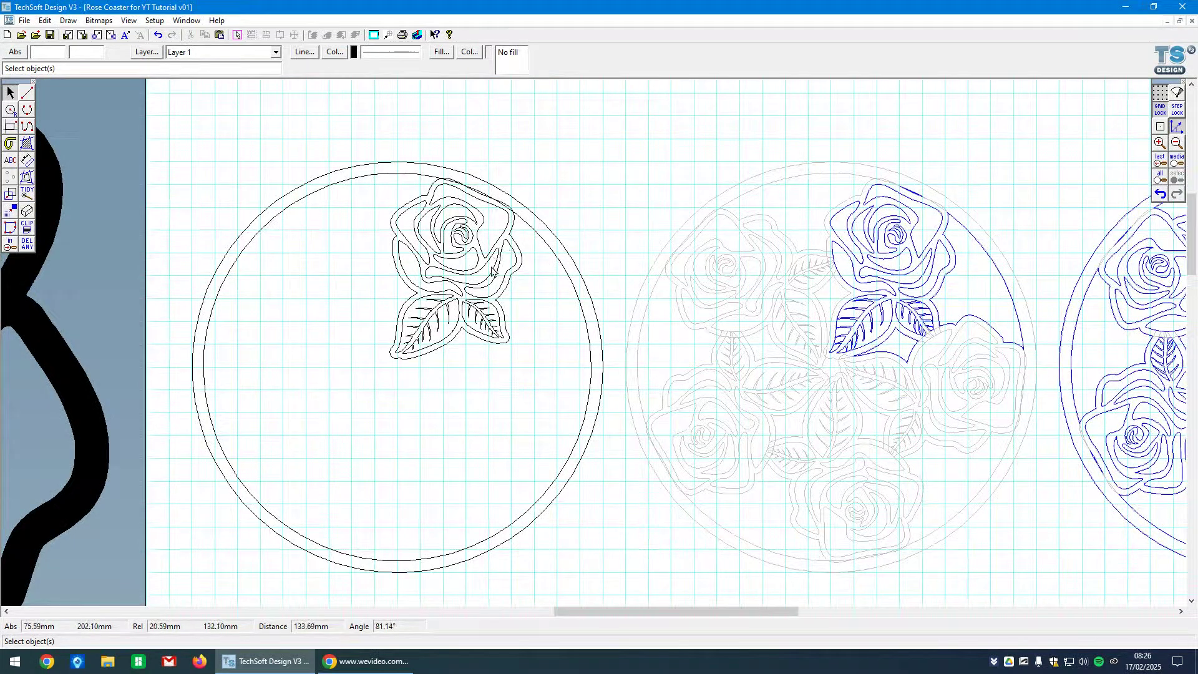
pyautogui.scroll(-4, 518, 258)
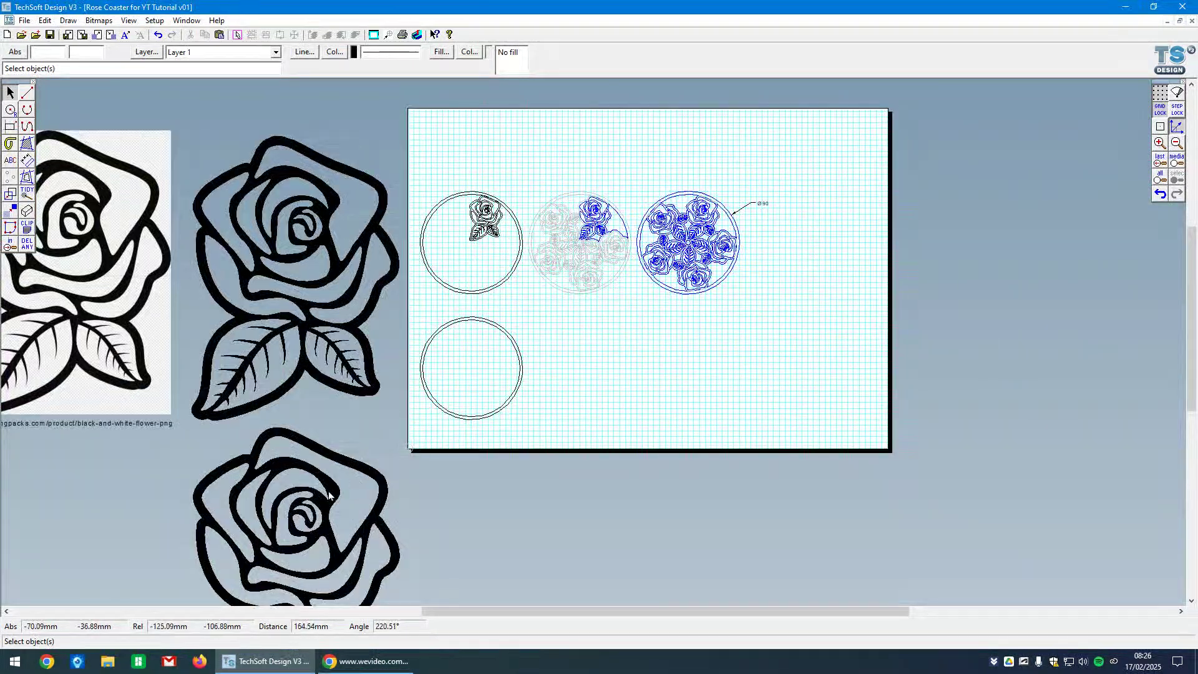
pyautogui.click(330, 496)
pyautogui.click(441, 52)
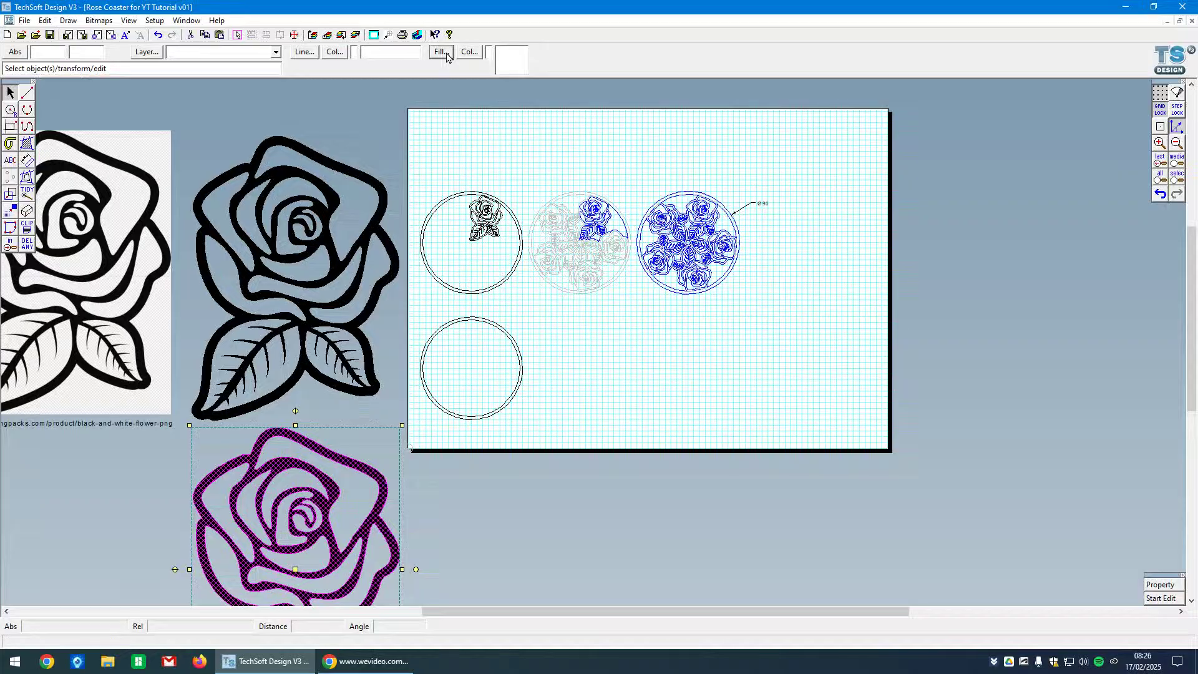
pyautogui.click(368, 161)
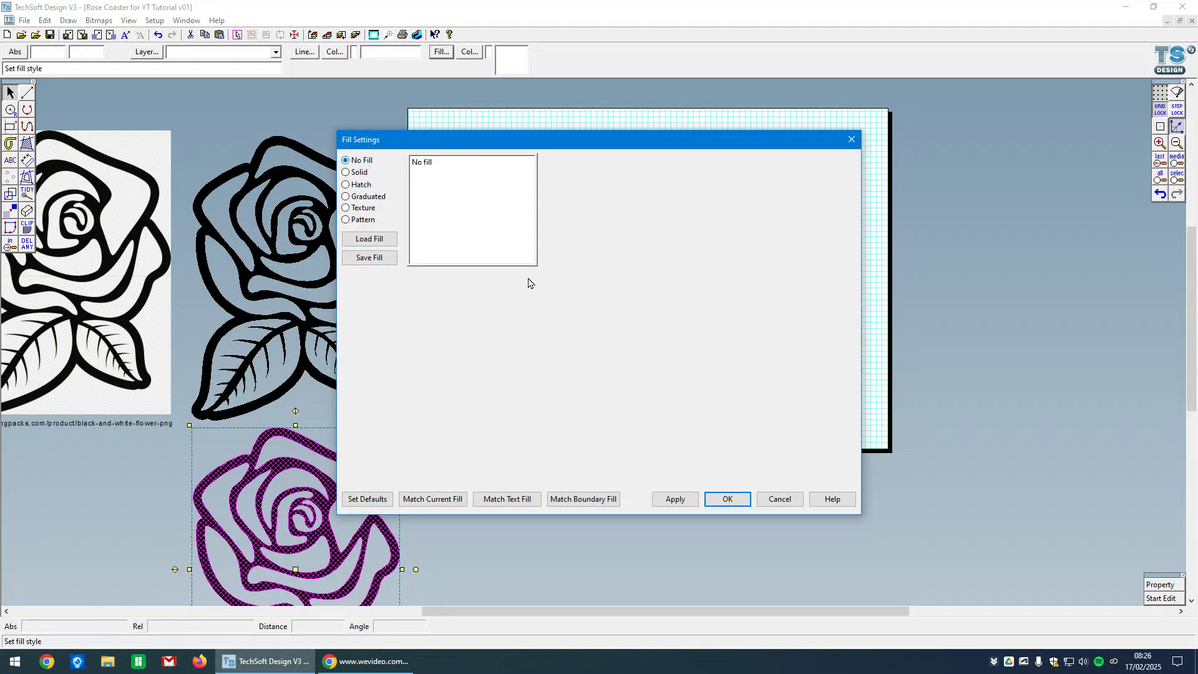
pyautogui.click(727, 500)
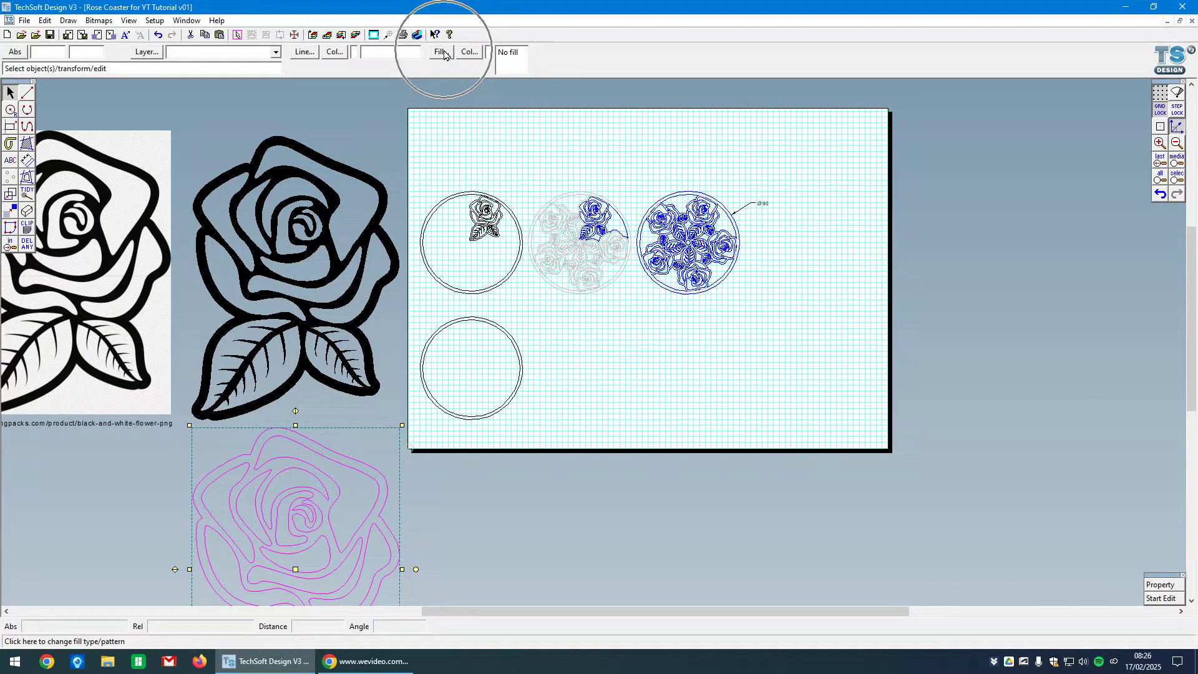
pyautogui.click(480, 481)
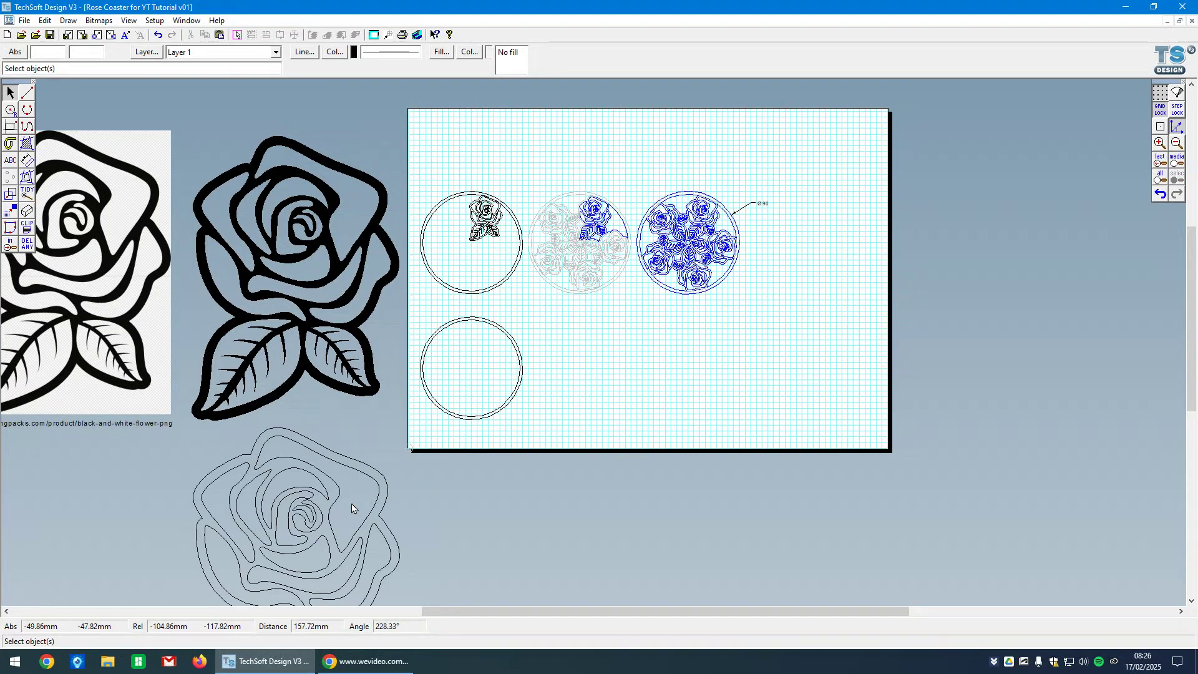
# Move the unfilled rose outline onto the drawing sheet, just to the right of the new coaster ring
pyautogui.click(308, 504)
pyautogui.moveTo(298, 569); pyautogui.dragTo(503, 375)
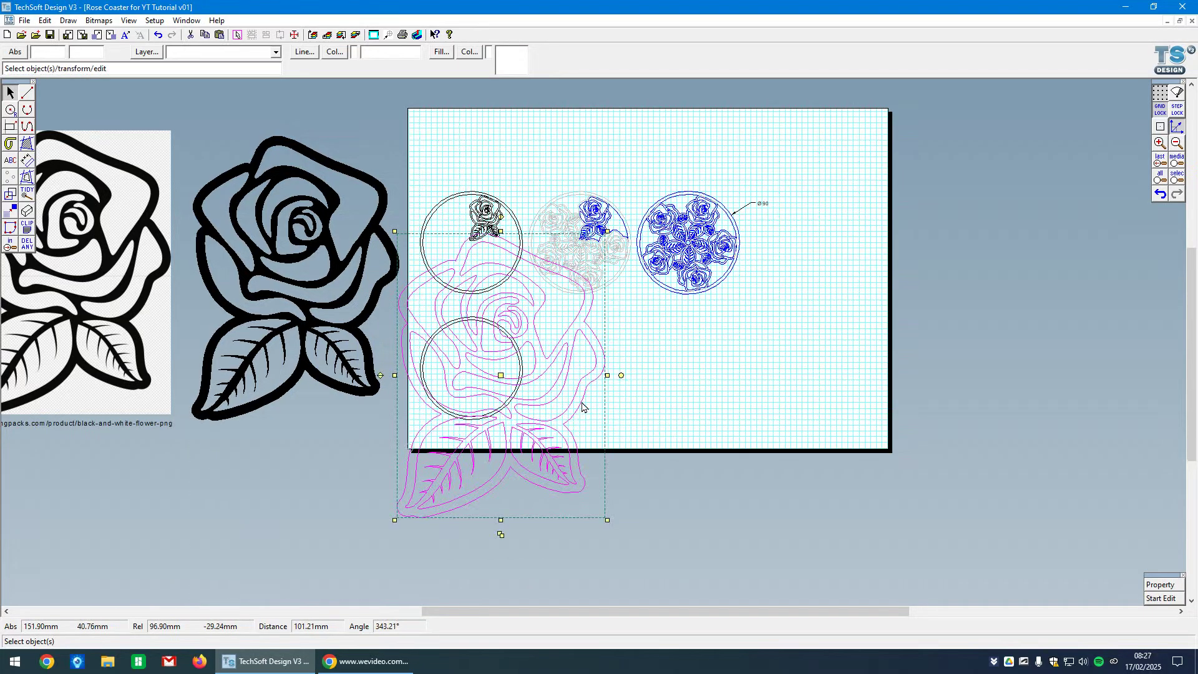
pyautogui.moveTo(504, 378); pyautogui.dragTo(647, 441)
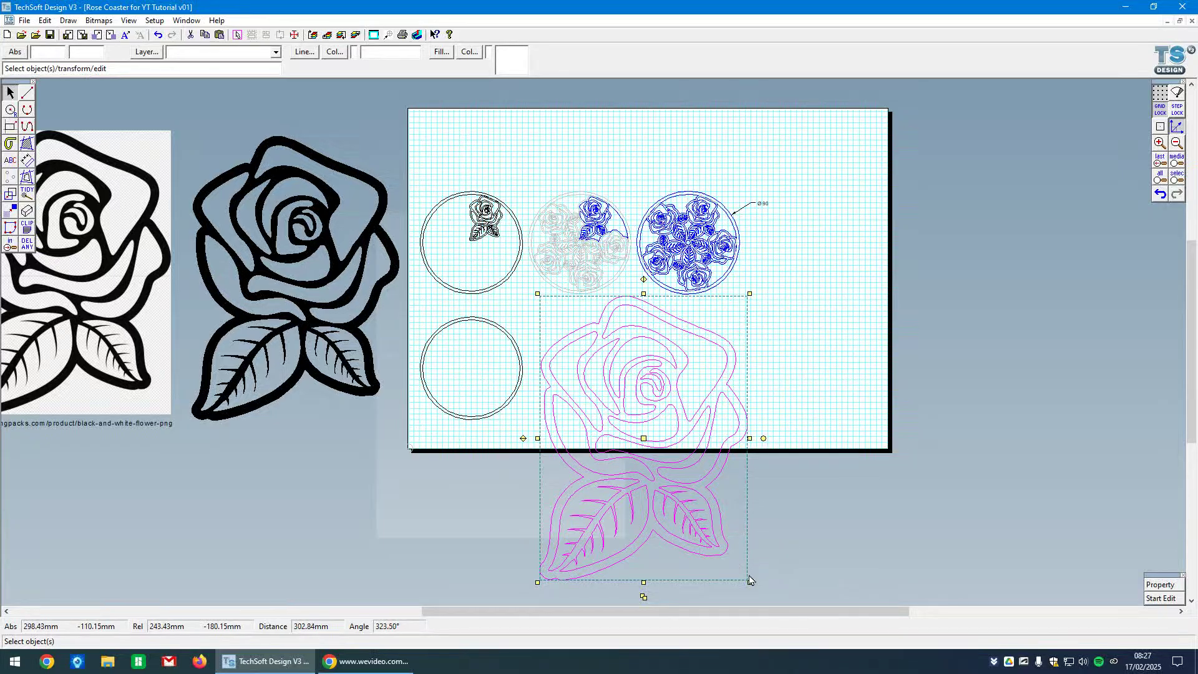
# Try squashing the rose outline in width and in height without keeping its proportions, and undo each change
pyautogui.moveTo(751, 580); pyautogui.dragTo(633, 563)
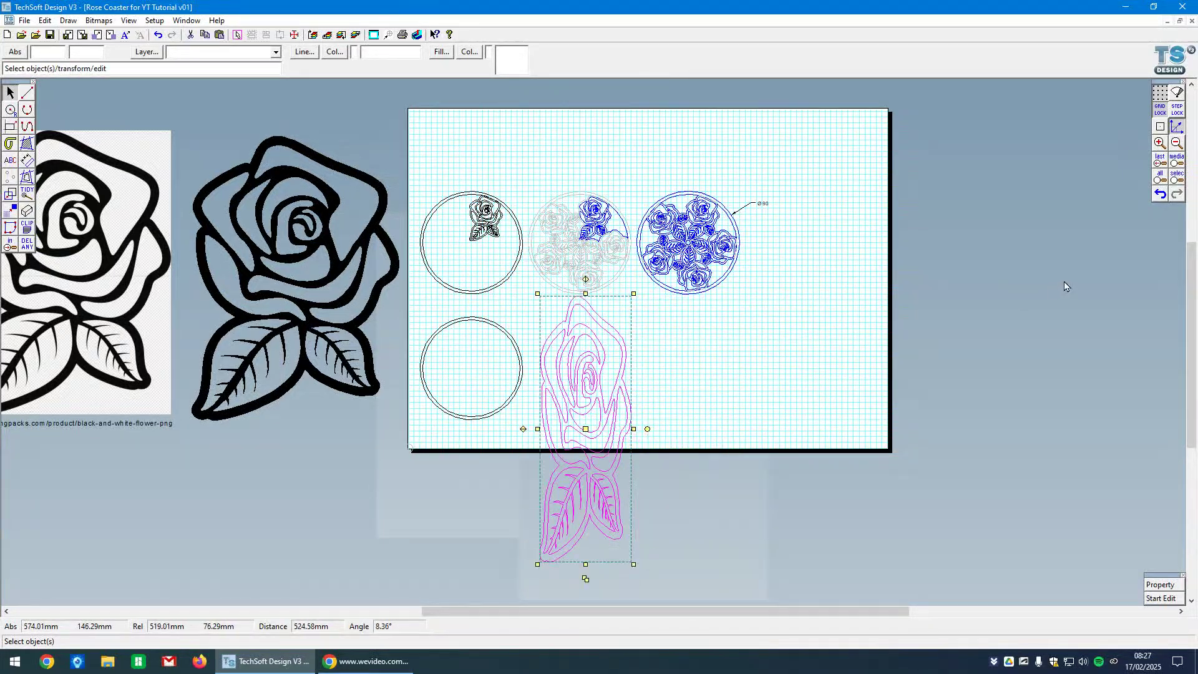
pyautogui.click(1159, 194)
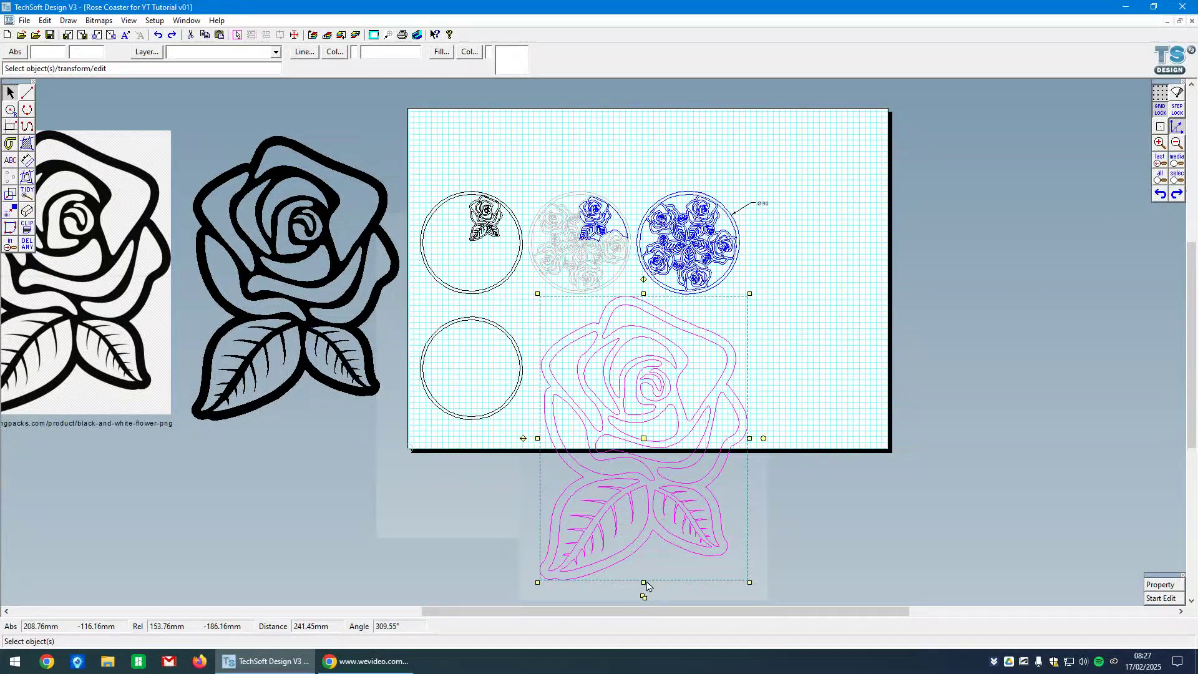
pyautogui.click(662, 414)
pyautogui.click(660, 534)
pyautogui.moveTo(645, 584); pyautogui.dragTo(645, 420)
pyautogui.click(1037, 181)
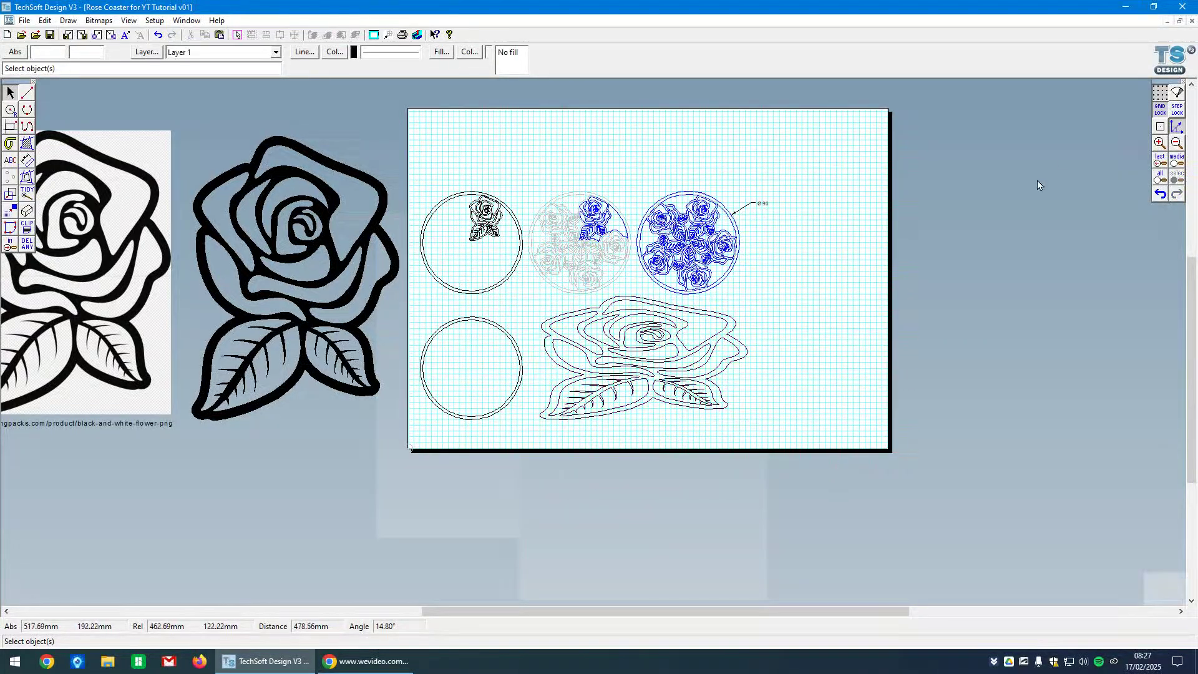
pyautogui.click(1159, 194)
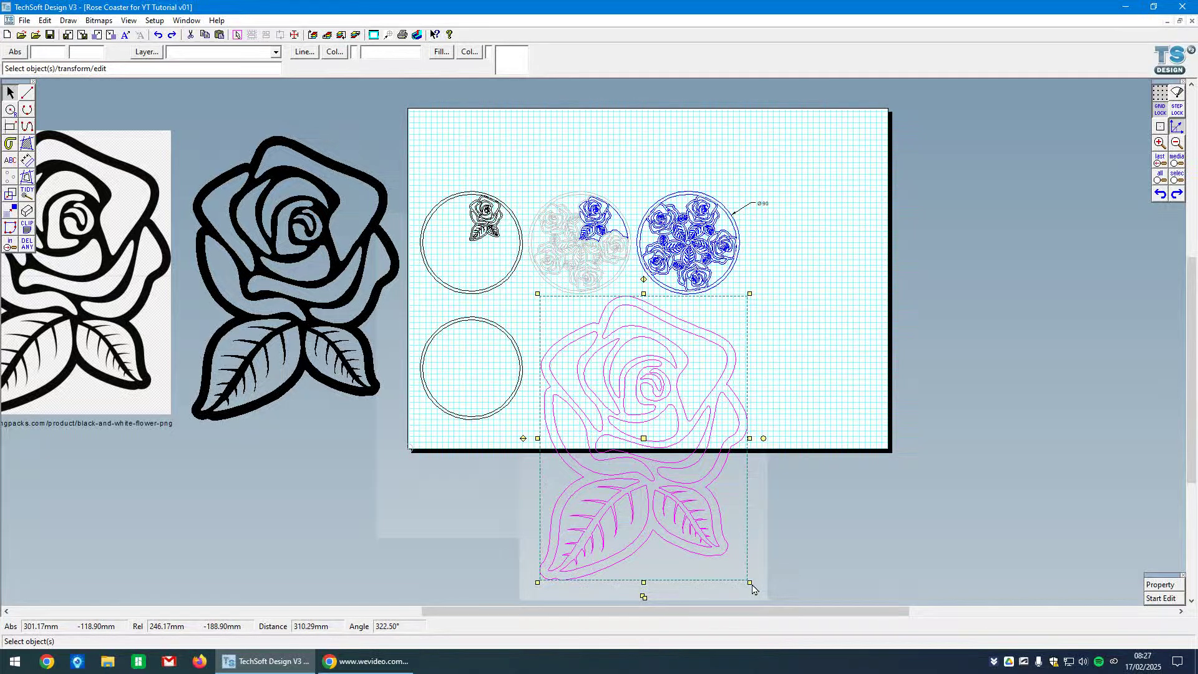
# Shrink the rose outline proportionally to slightly over half the new ring's height and place it inside the ring's upper right area
pyautogui.moveTo(751, 584); pyautogui.dragTo(619, 406)
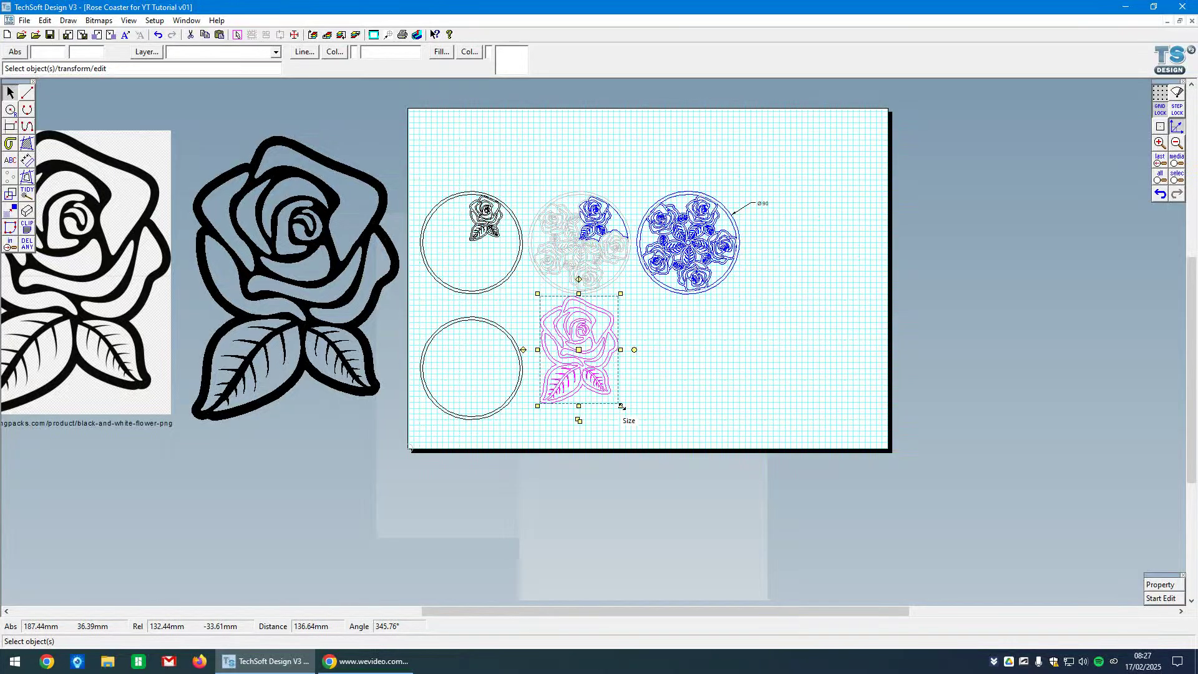
pyautogui.moveTo(621, 406); pyautogui.dragTo(579, 360)
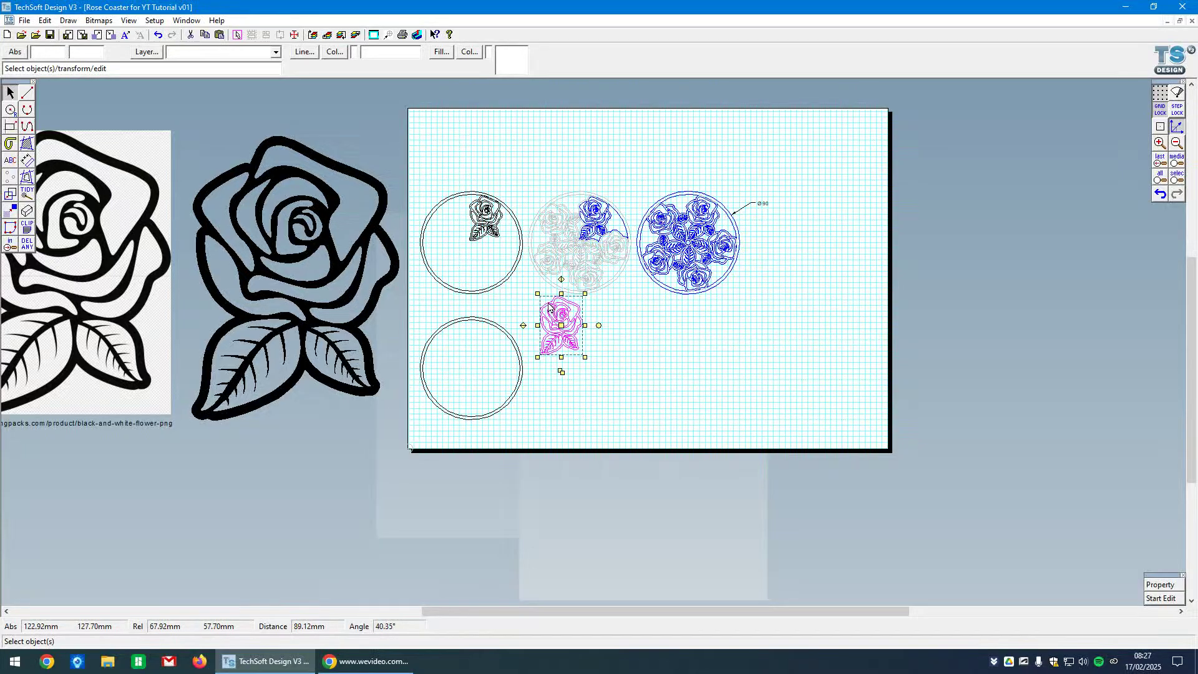
pyautogui.scroll(1, 527, 313)
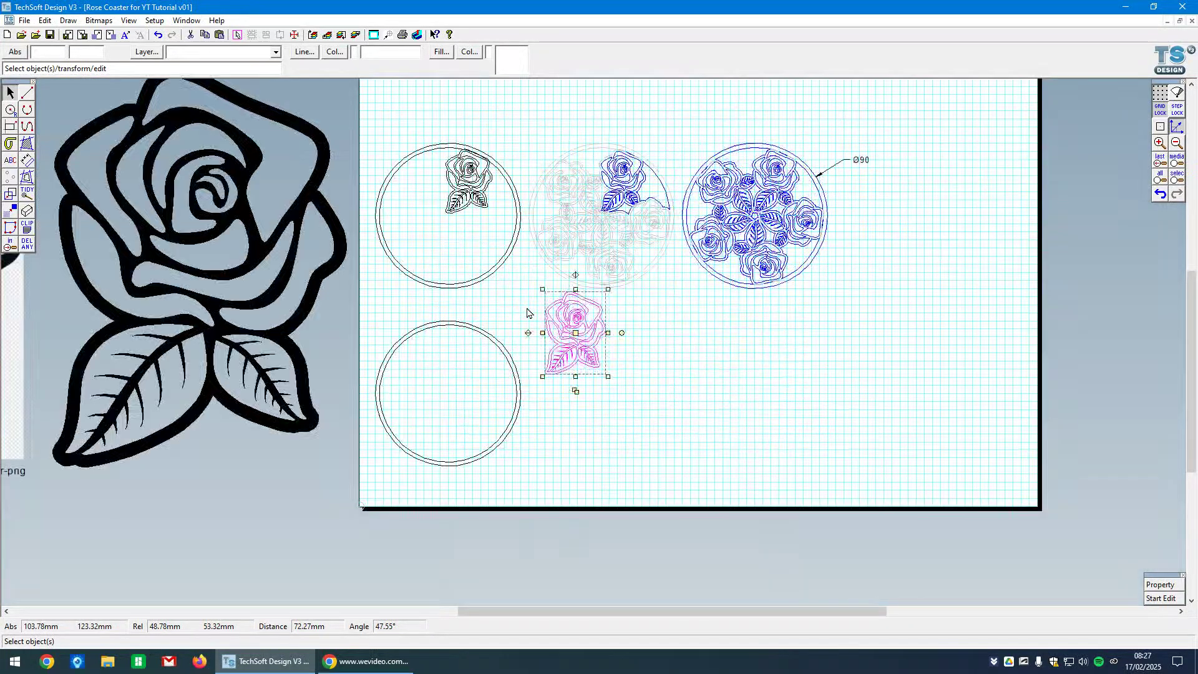
pyautogui.scroll(1, 473, 391)
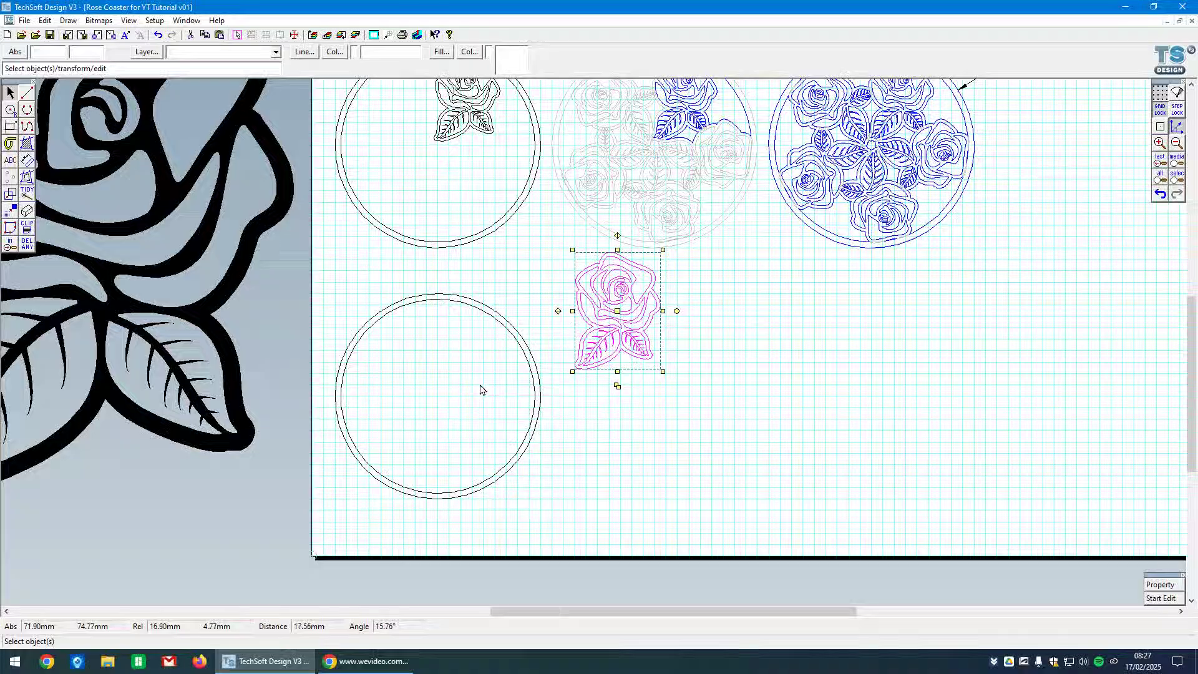
pyautogui.scroll(1, 490, 411)
pyautogui.scroll(1, 497, 412)
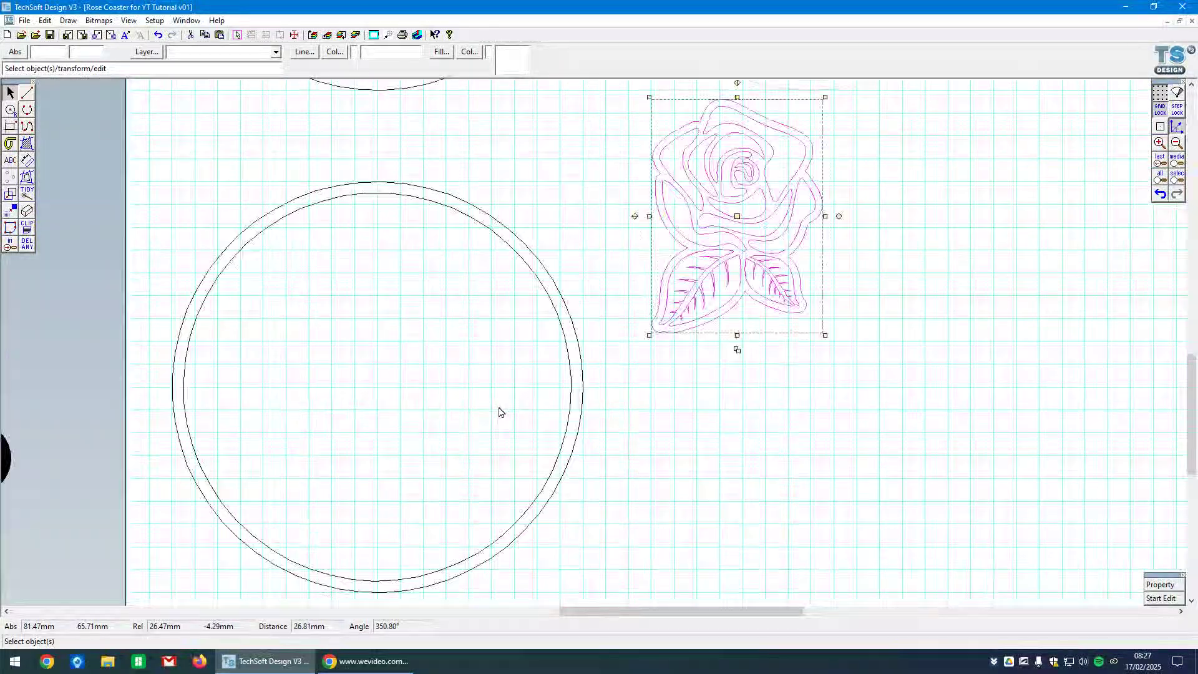
pyautogui.moveTo(737, 217); pyautogui.dragTo(451, 334)
pyautogui.scroll(-1, 444, 523)
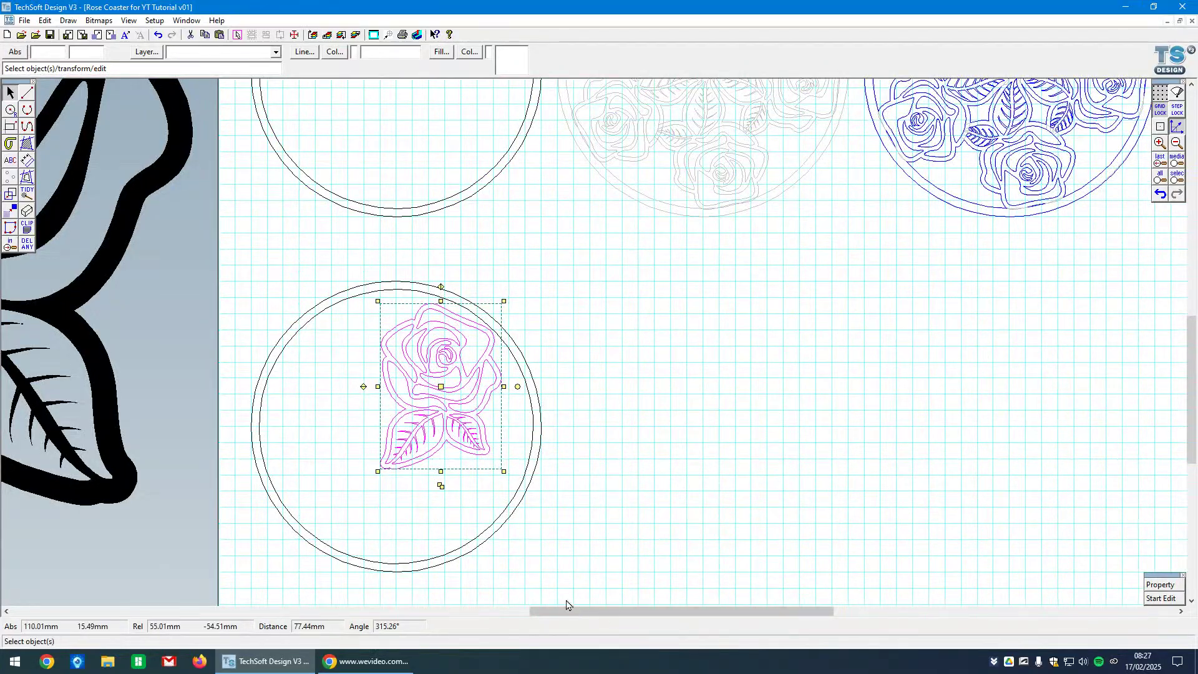
# Examine how the roses overlap the ring's inner circle and each other on the three example coasters in the upper row
pyautogui.scroll(-2, 565, 602)
pyautogui.scroll(2, 494, 303)
pyautogui.scroll(1, 496, 302)
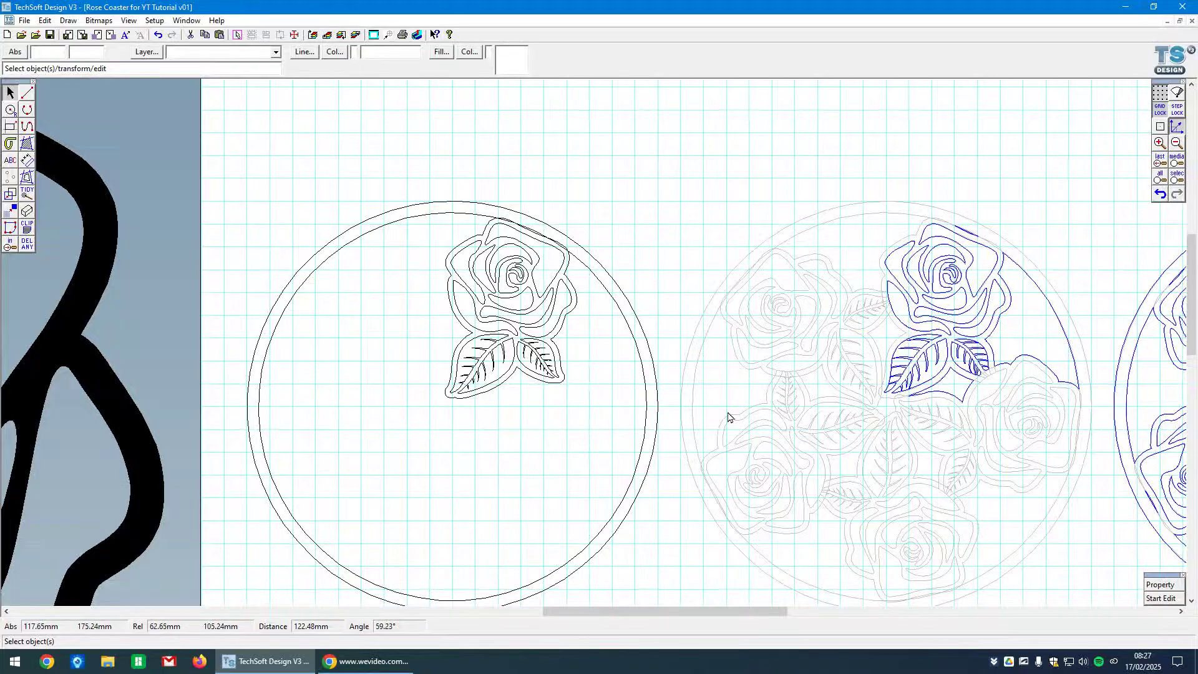
pyautogui.scroll(2, 528, 208)
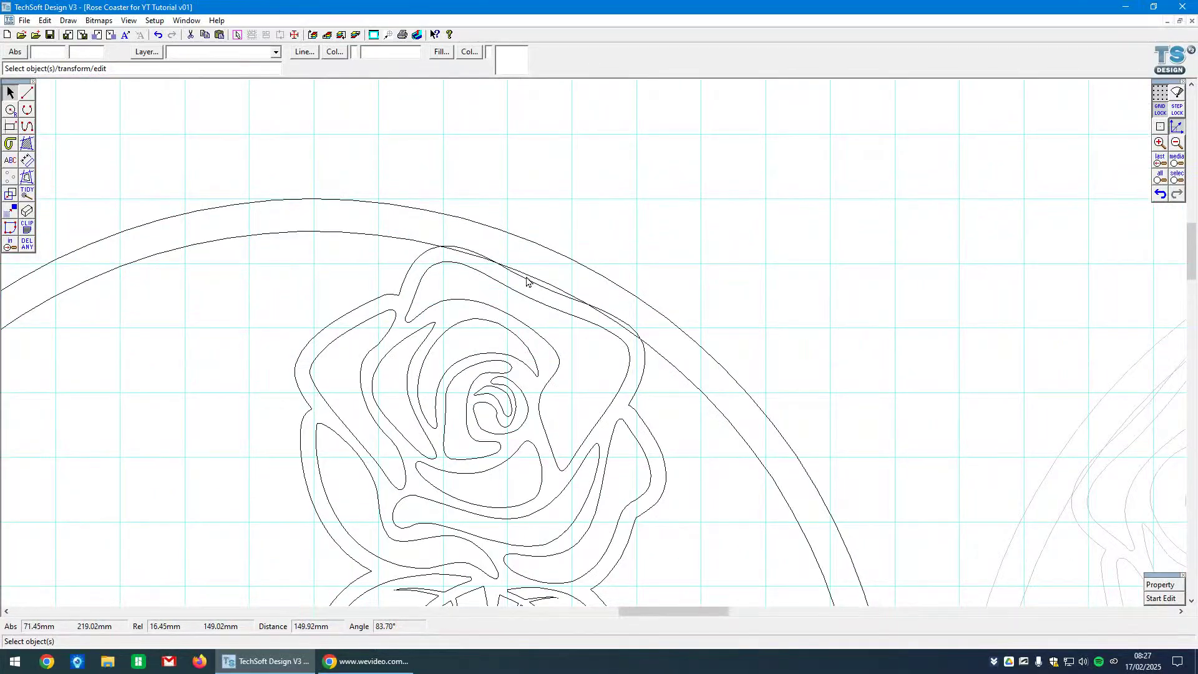
pyautogui.scroll(-3, 543, 287)
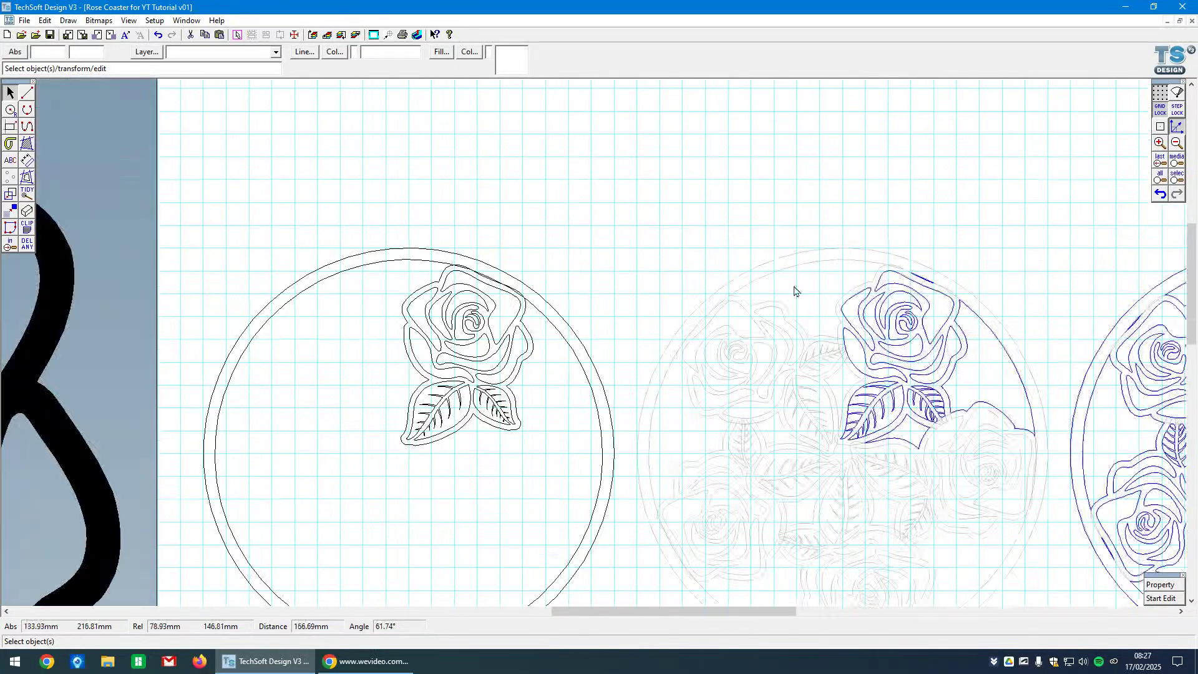
pyautogui.scroll(2, 921, 289)
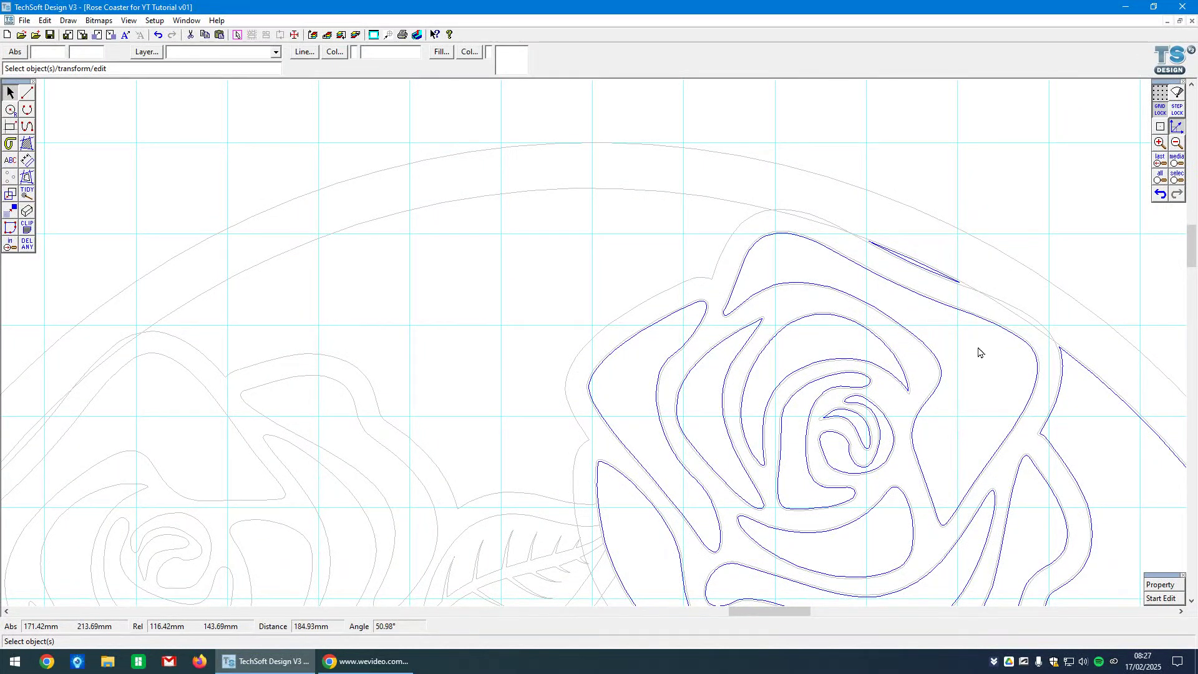
pyautogui.scroll(-3, 877, 190)
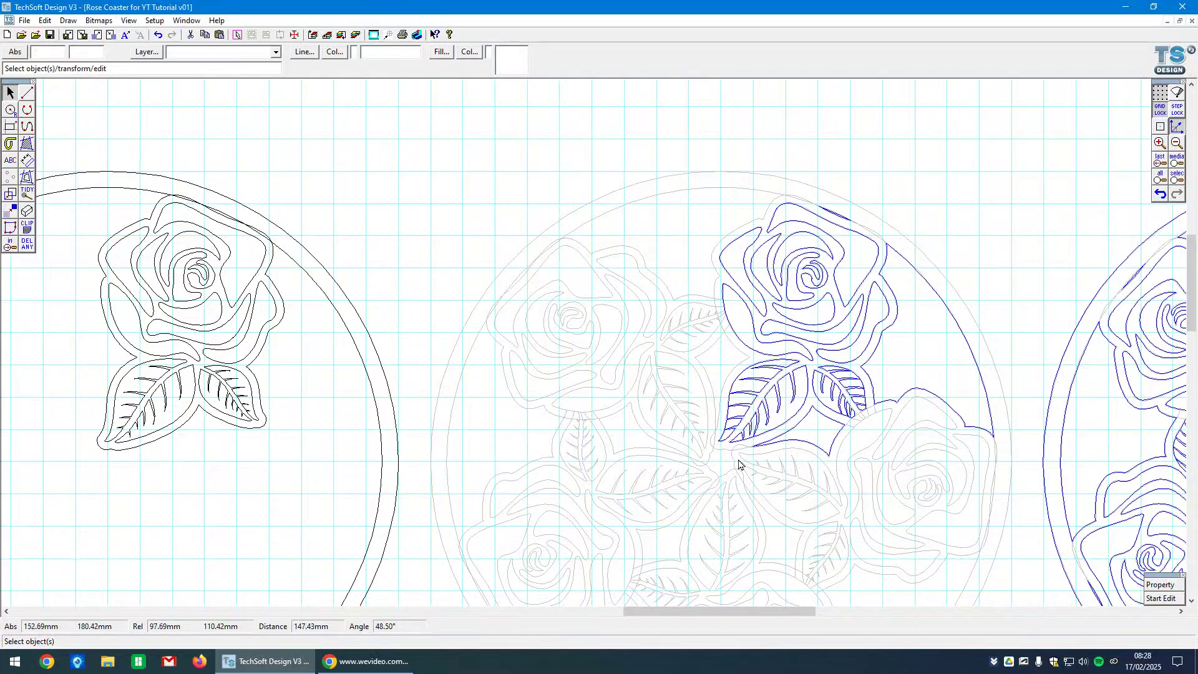
pyautogui.scroll(-1, 739, 464)
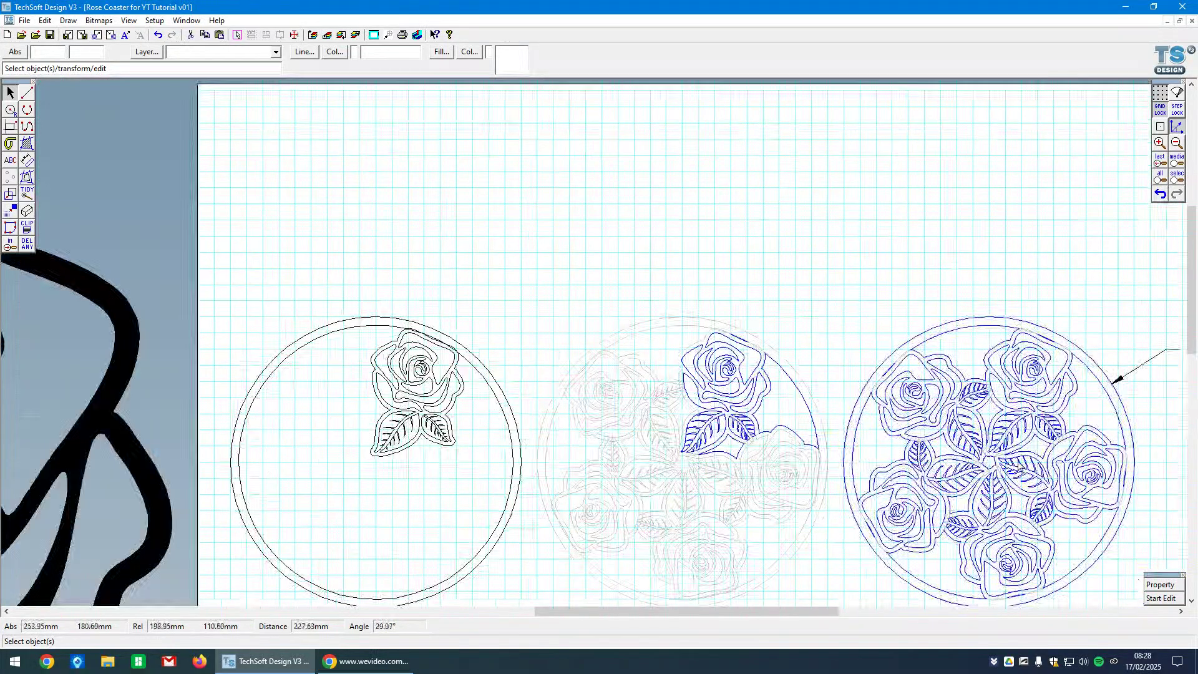
pyautogui.scroll(2, 1011, 463)
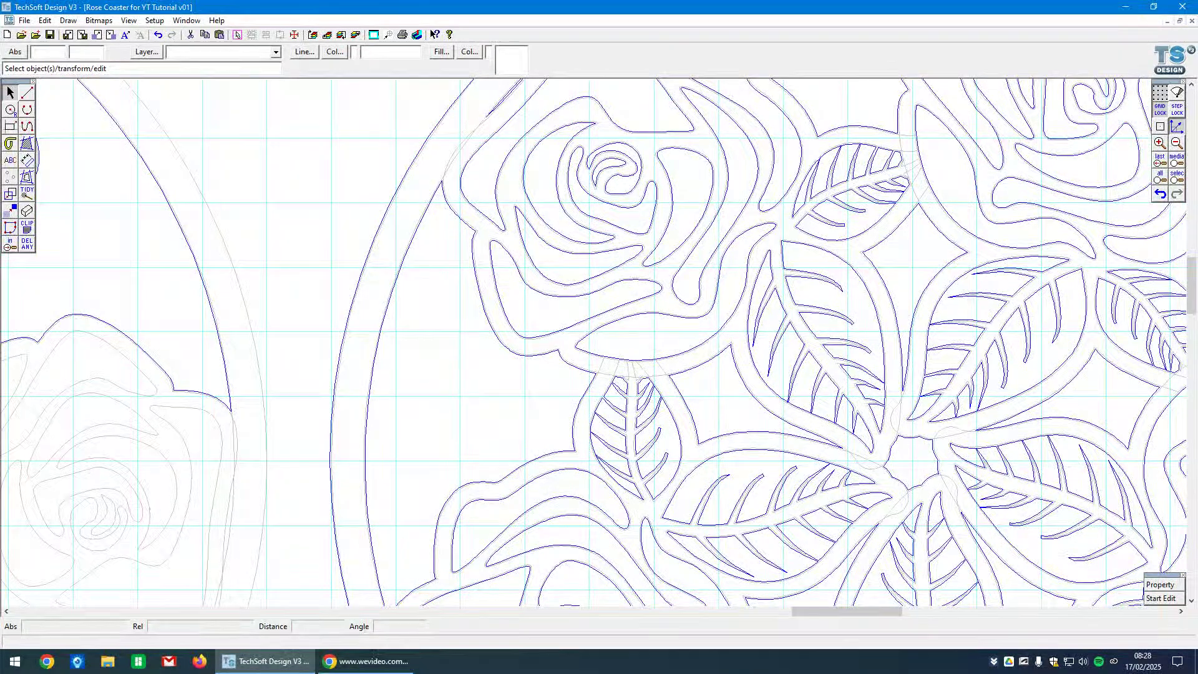
# Look at the laser-cut coasters in the Rose & Dragon Coasters.jpg photo, moving it aside again to compare with the finished example drawing
pyautogui.moveTo(0, 144); pyautogui.dragTo(573, 135)
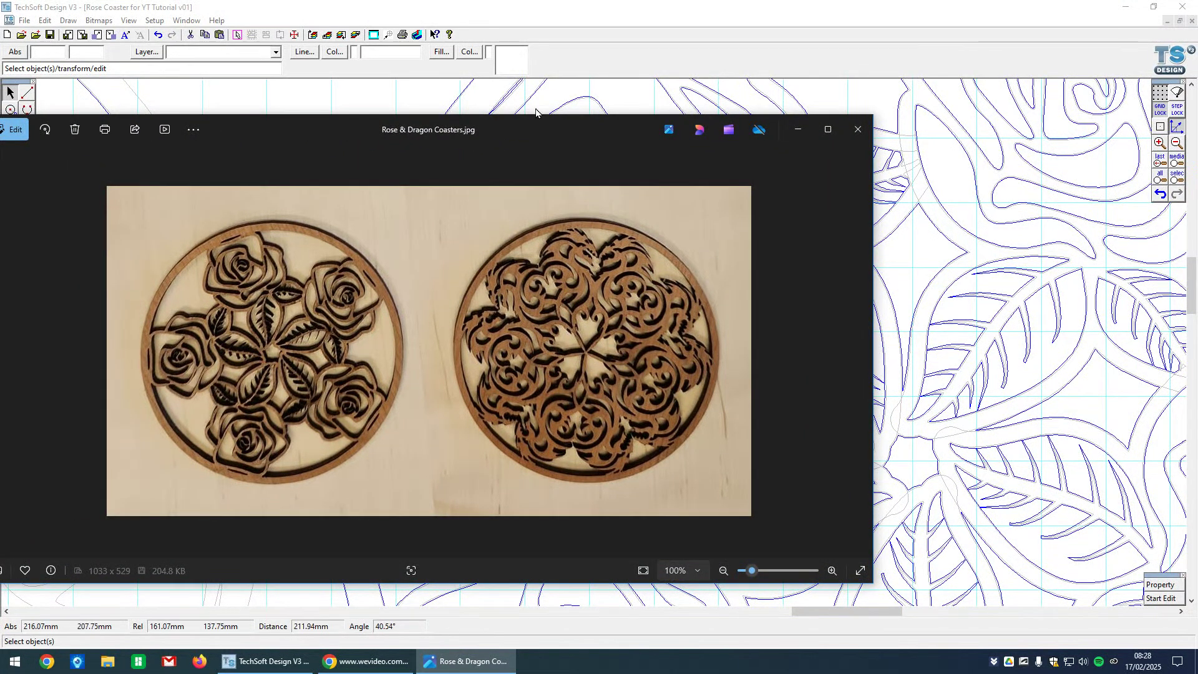
pyautogui.moveTo(517, 131); pyautogui.dragTo(0, 128)
pyautogui.scroll(-2, 627, 197)
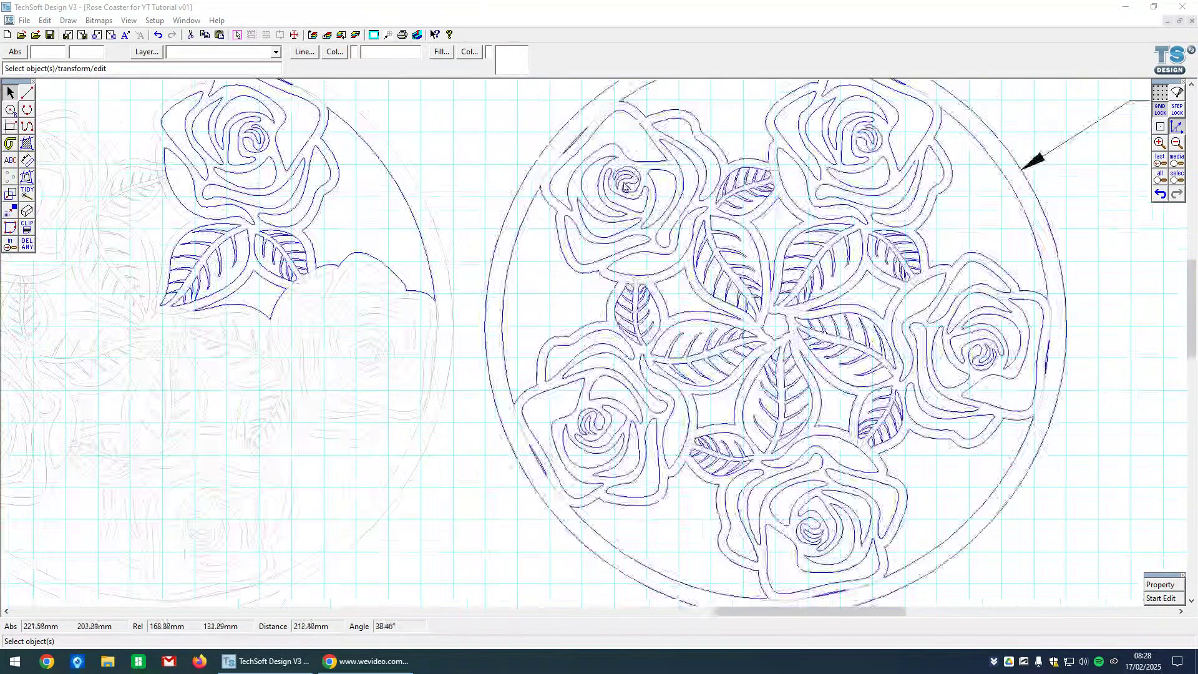
# Shrink the rose outline proportionally and move it up 5 mm so its upper petals overlap the ring's inner circle
pyautogui.scroll(3, 217, 500)
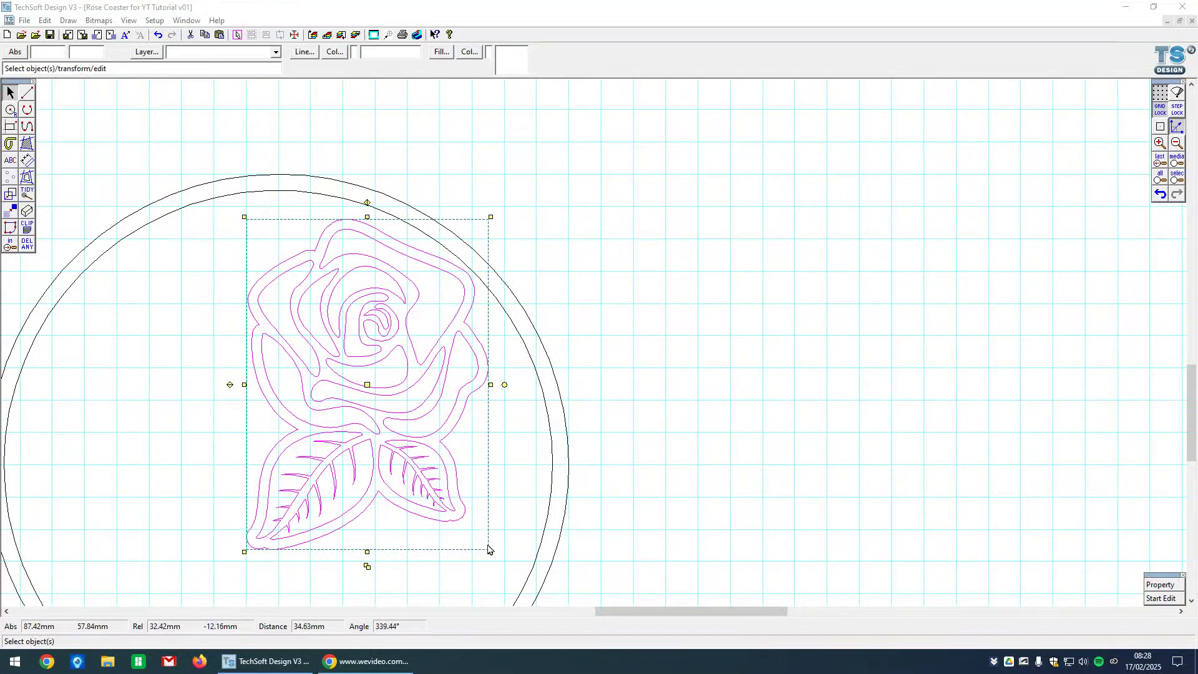
pyautogui.moveTo(491, 553); pyautogui.dragTo(447, 493)
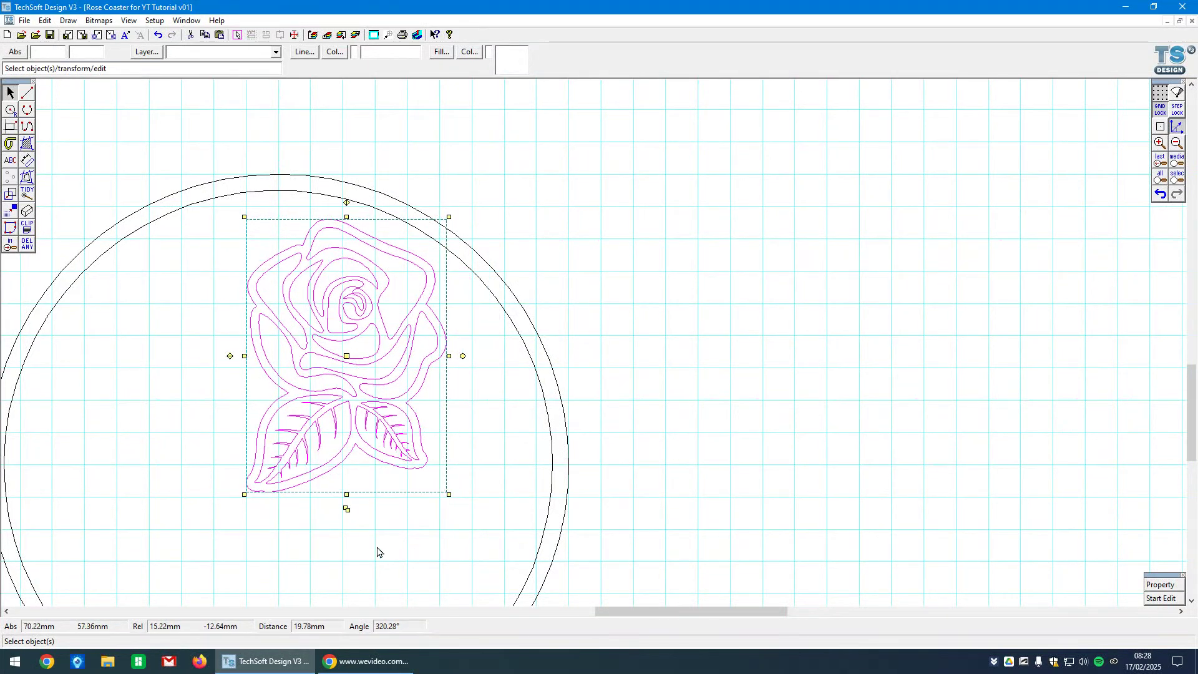
pyautogui.scroll(-2, 386, 432)
pyautogui.scroll(2, 388, 492)
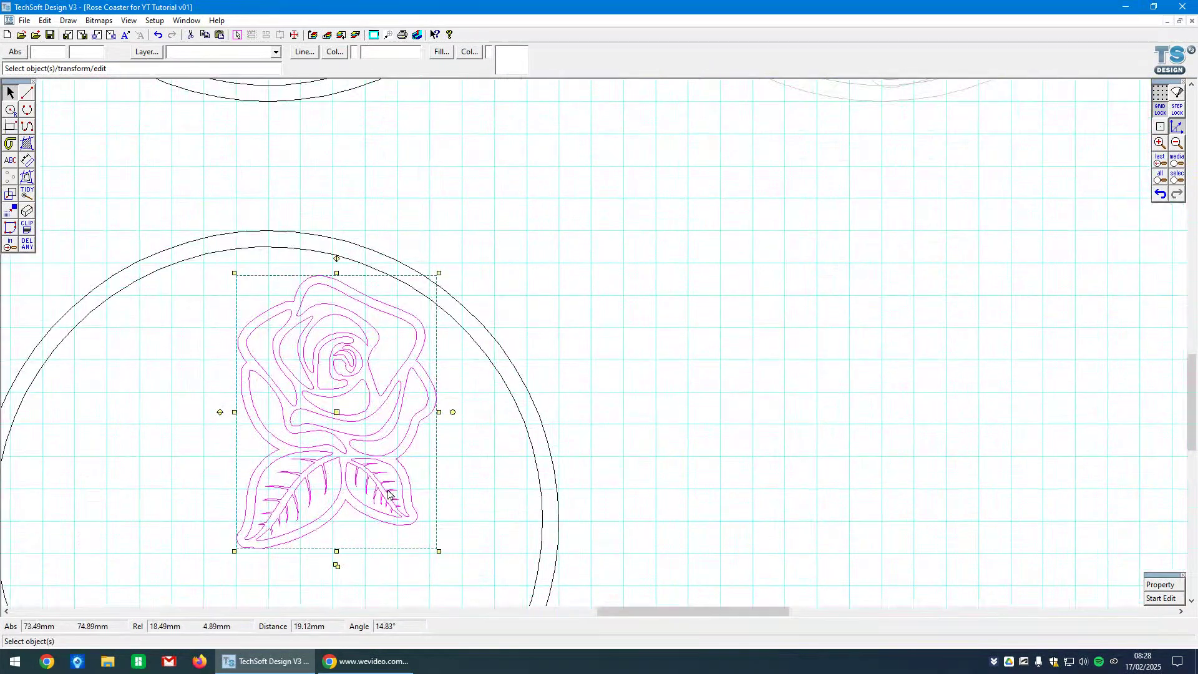
pyautogui.moveTo(335, 413); pyautogui.dragTo(332, 392)
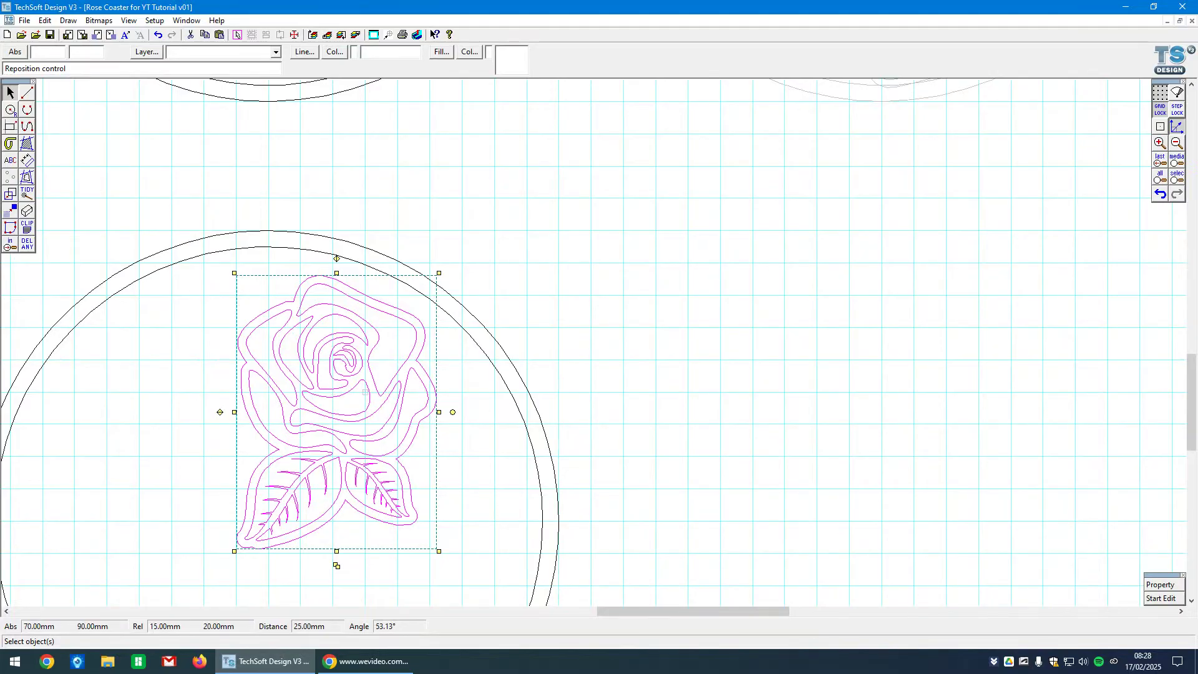
pyautogui.moveTo(342, 439); pyautogui.dragTo(347, 407)
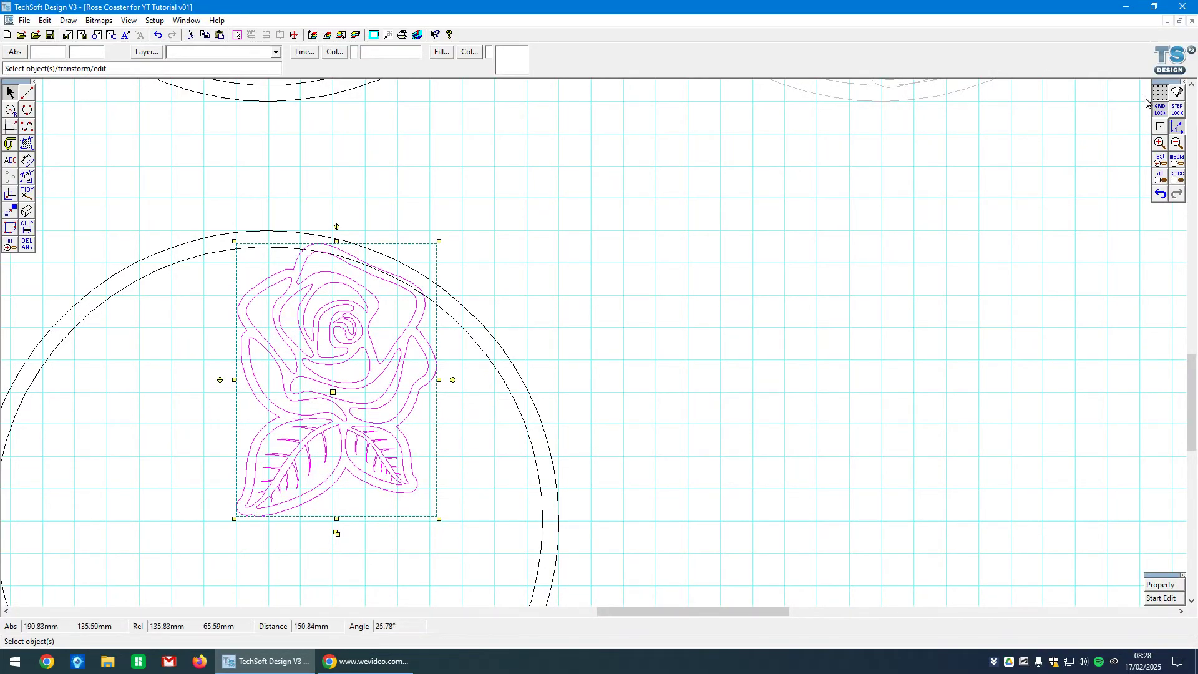
# Shift the rose outline about 2 mm right and down with Step Lock, and check the grid and step spacing settings
pyautogui.click(1178, 110)
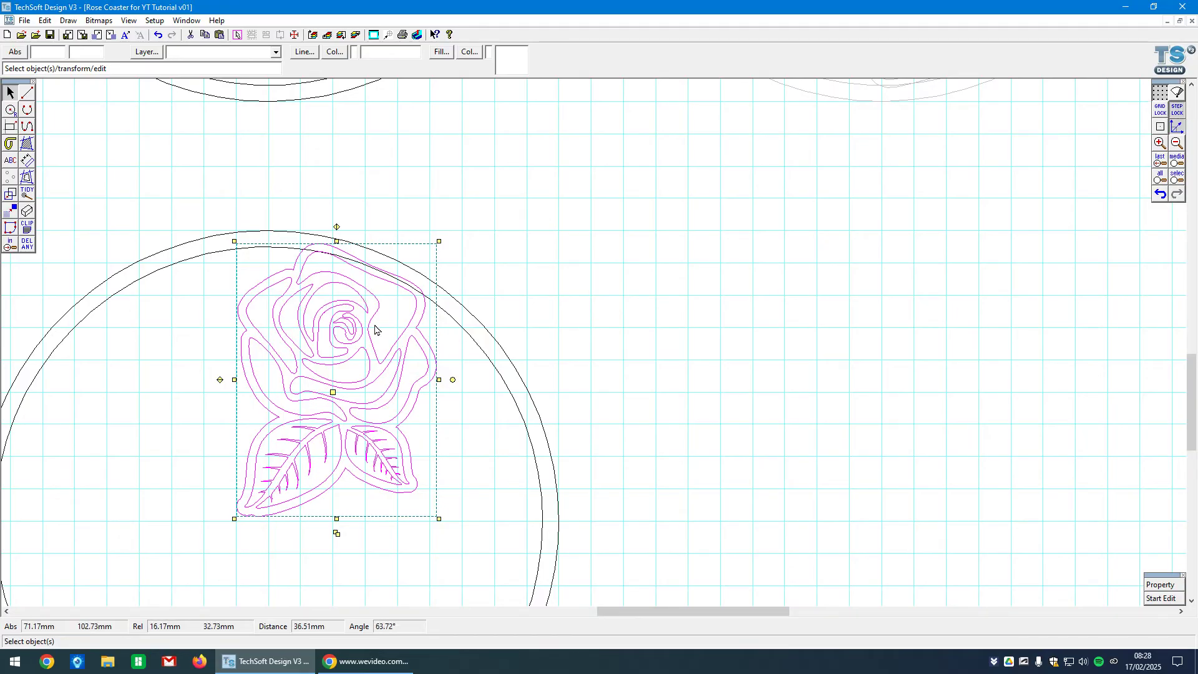
pyautogui.moveTo(332, 392); pyautogui.dragTo(351, 408)
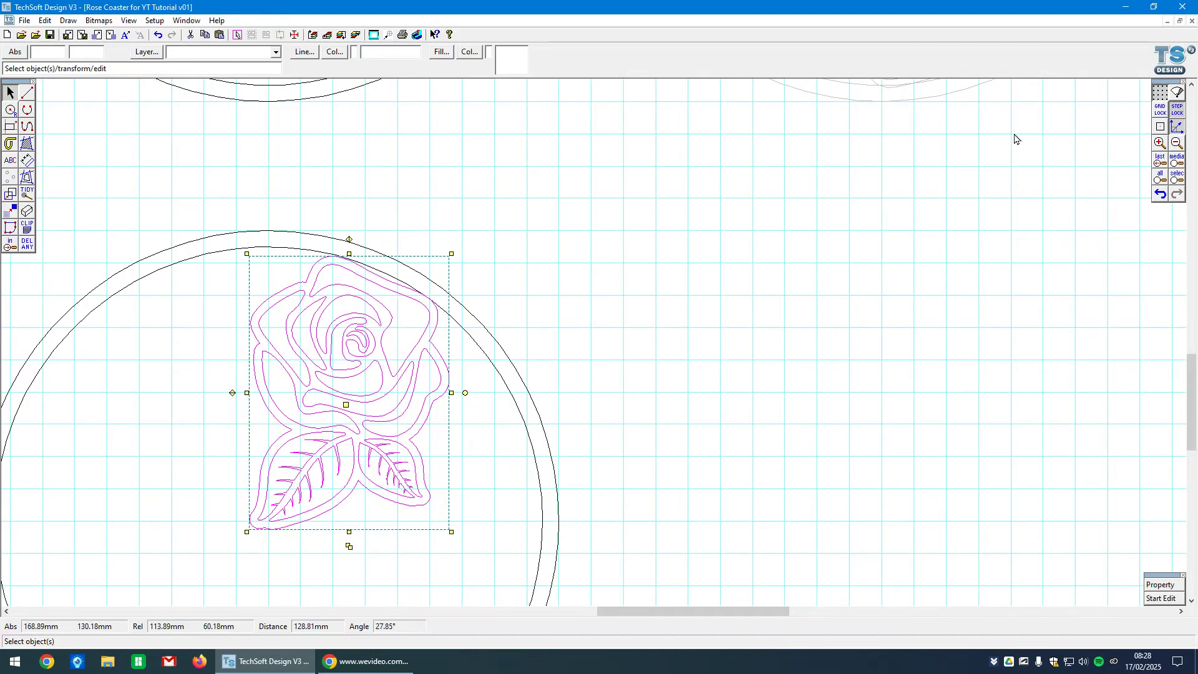
pyautogui.rightClick(1182, 115)
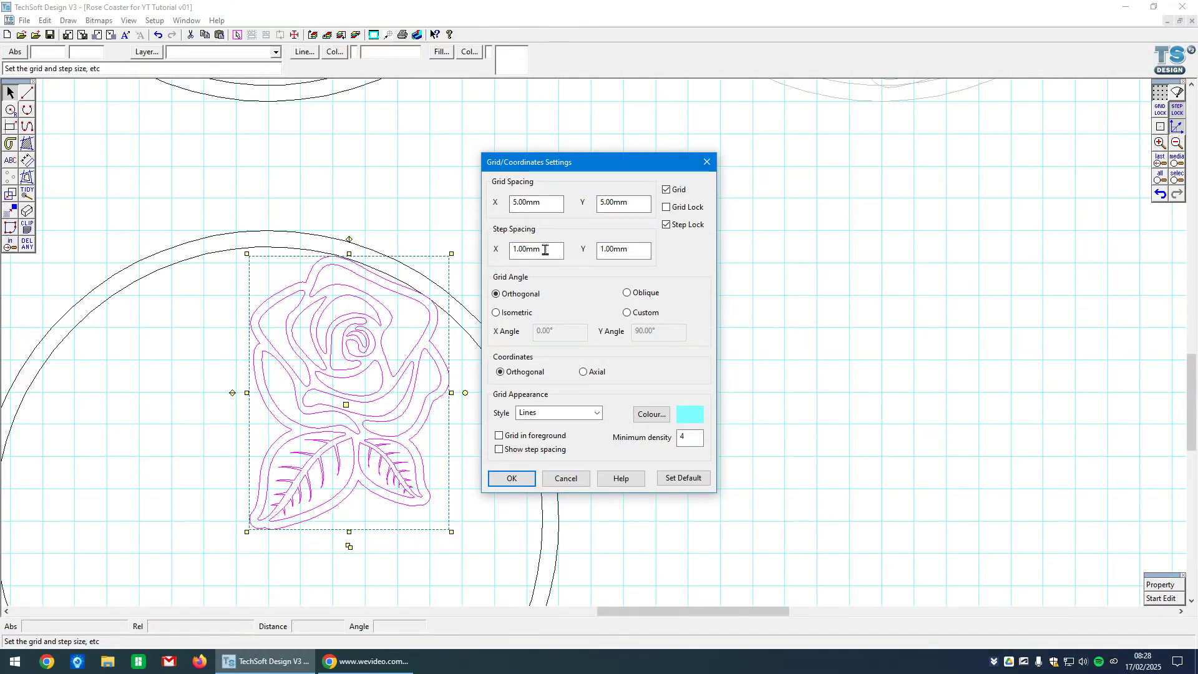
pyautogui.click(555, 479)
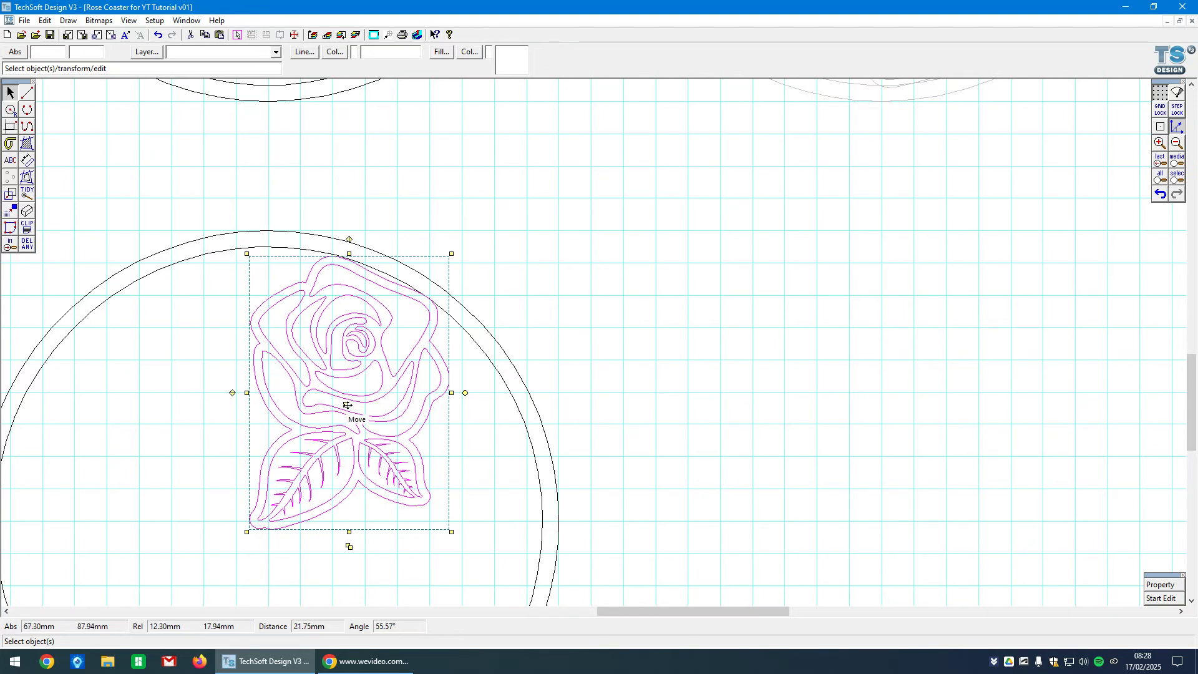
# Move the rose outline out over the ring's upper right edge, leaving the ring's centre clear
pyautogui.scroll(-1, 320, 365)
pyautogui.scroll(1, 321, 374)
pyautogui.scroll(-1, 320, 390)
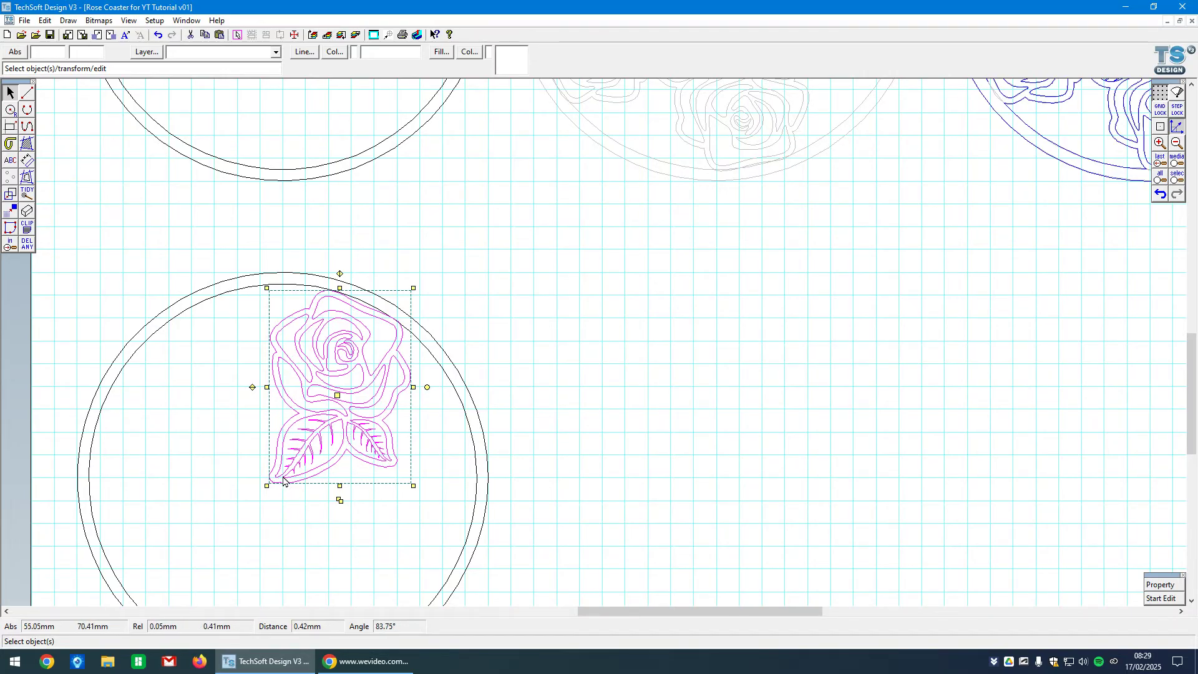
pyautogui.scroll(1, 326, 264)
pyautogui.scroll(-2, 279, 398)
pyautogui.scroll(1, 286, 425)
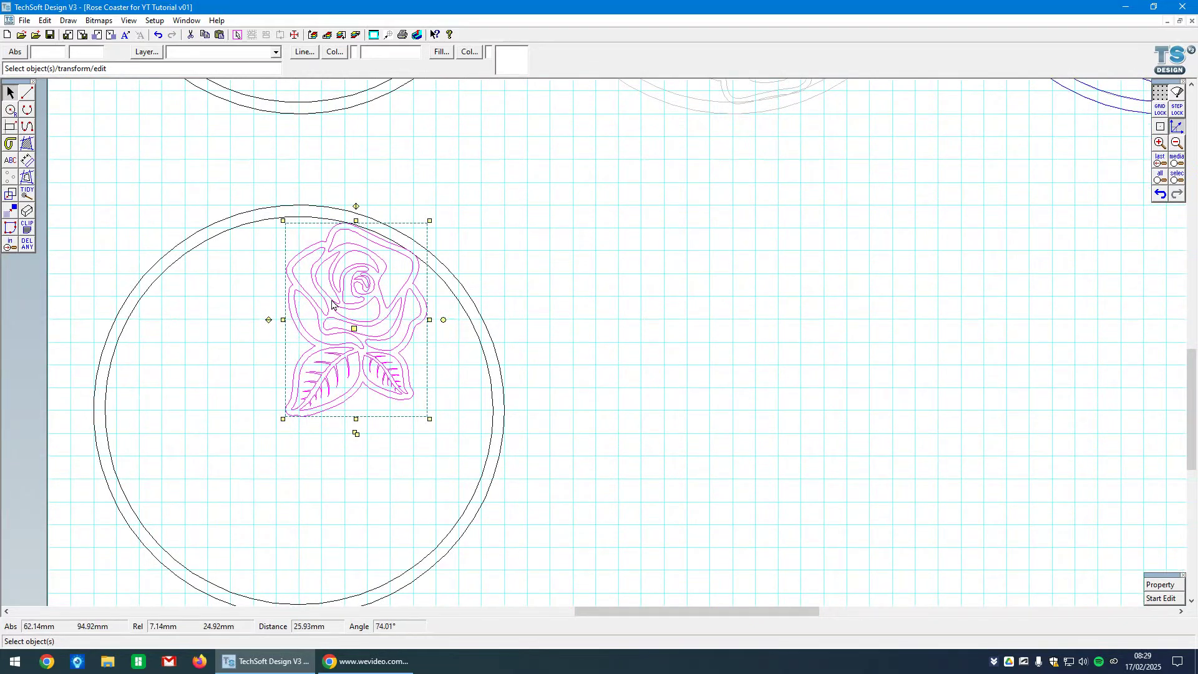
pyautogui.moveTo(353, 326); pyautogui.dragTo(499, 279)
# Mark the lower ring's centre with a horizontal and a vertical line, each about 10 mm long, crossing at the centre point
pyautogui.click(27, 92)
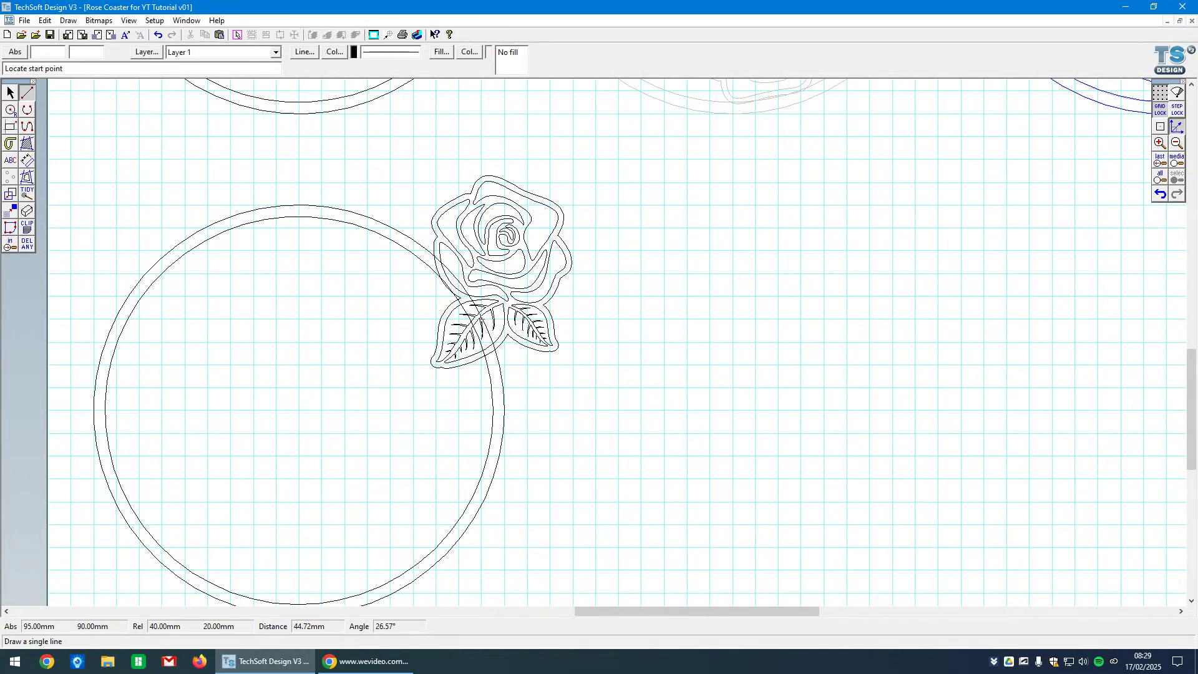
pyautogui.click(299, 410)
pyautogui.click(303, 435)
pyautogui.click(10, 92)
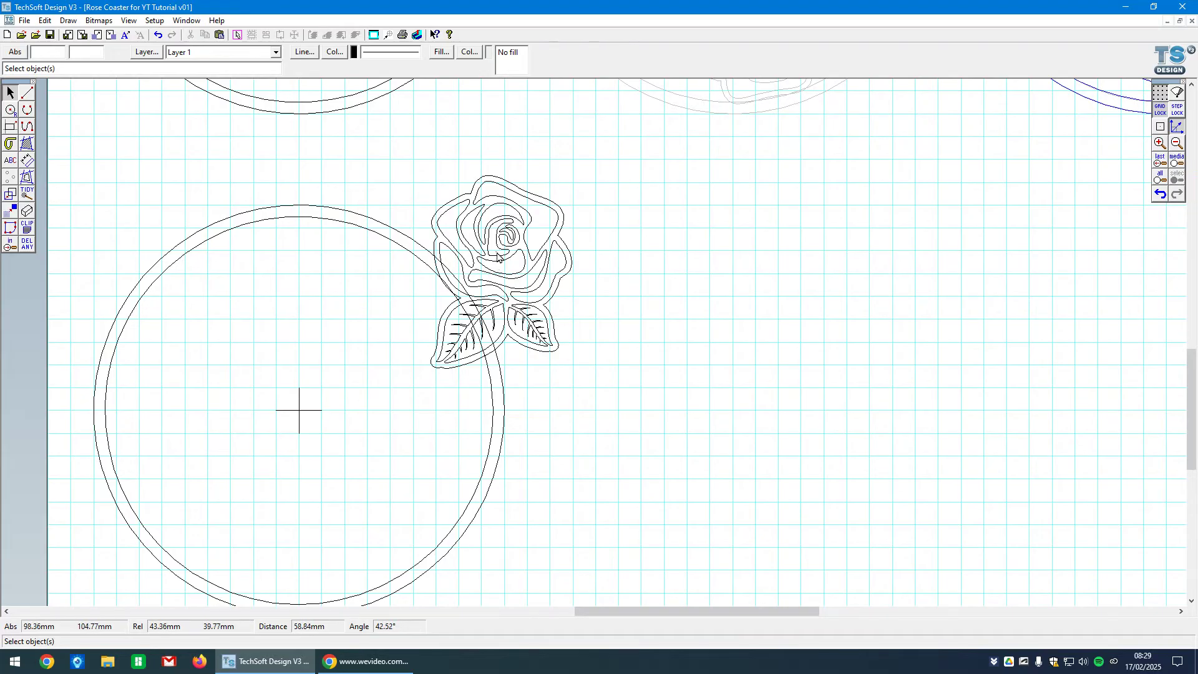
# Move the rose outline back inside the ring and shrink it proportionally so its lower leaf tip lies just above the centre cross
pyautogui.click(520, 286)
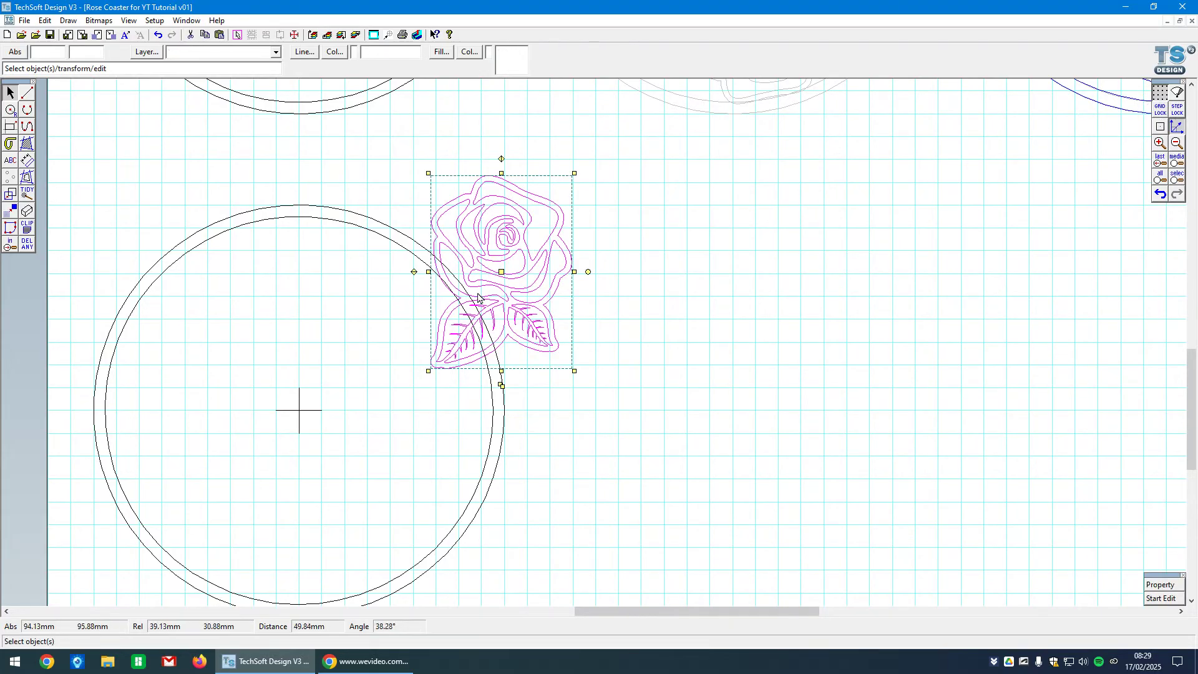
pyautogui.click(501, 273)
pyautogui.scroll(2, 366, 300)
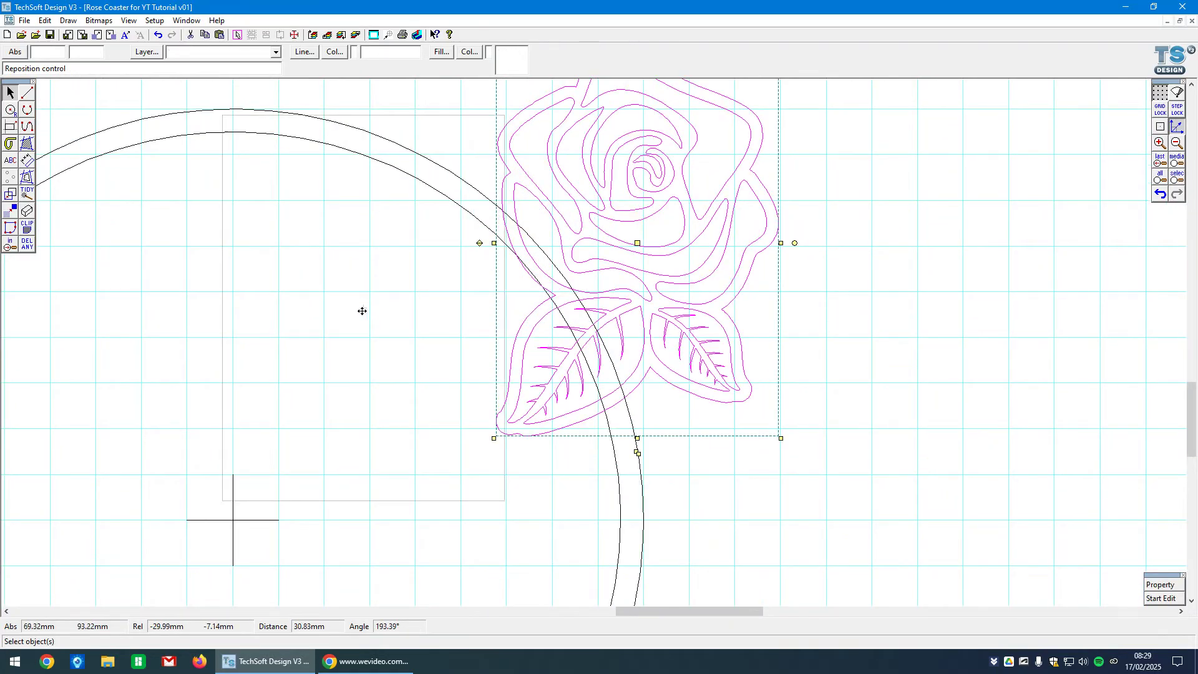
pyautogui.click(360, 350)
pyautogui.moveTo(217, 546); pyautogui.dragTo(247, 518)
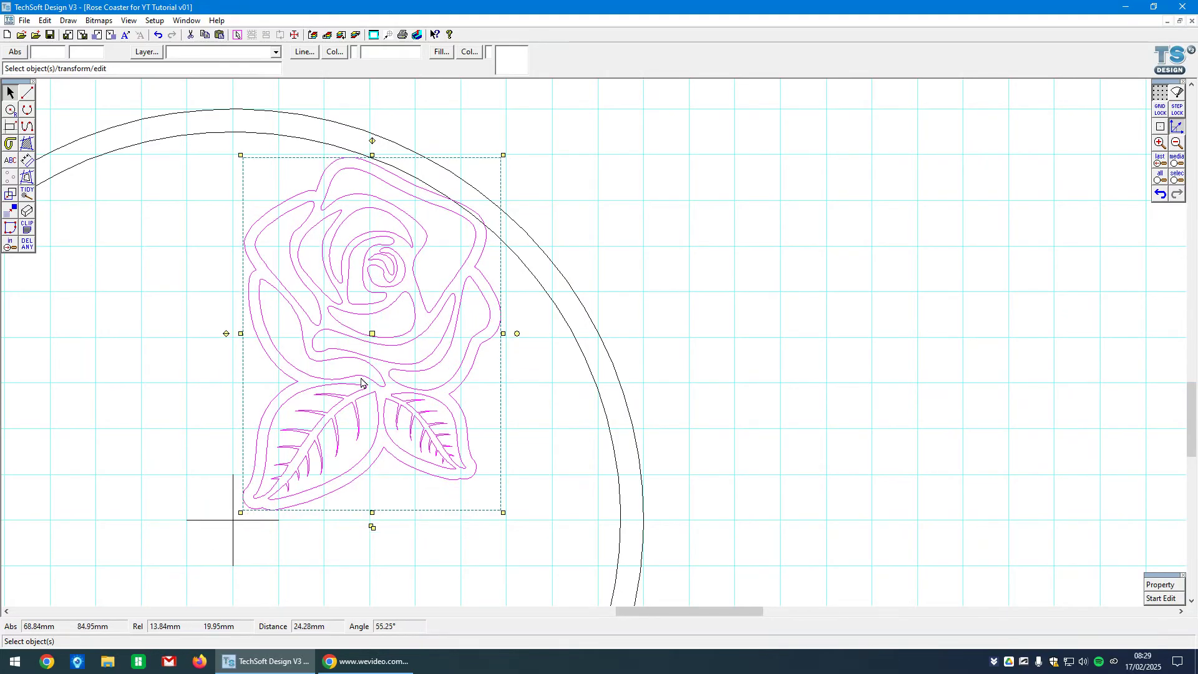
# Fine-tune the rose outline's position so its leaf tip sits over the cross's vertical line and its upper petals overlap the inner circle
pyautogui.click(373, 333)
pyautogui.click(356, 323)
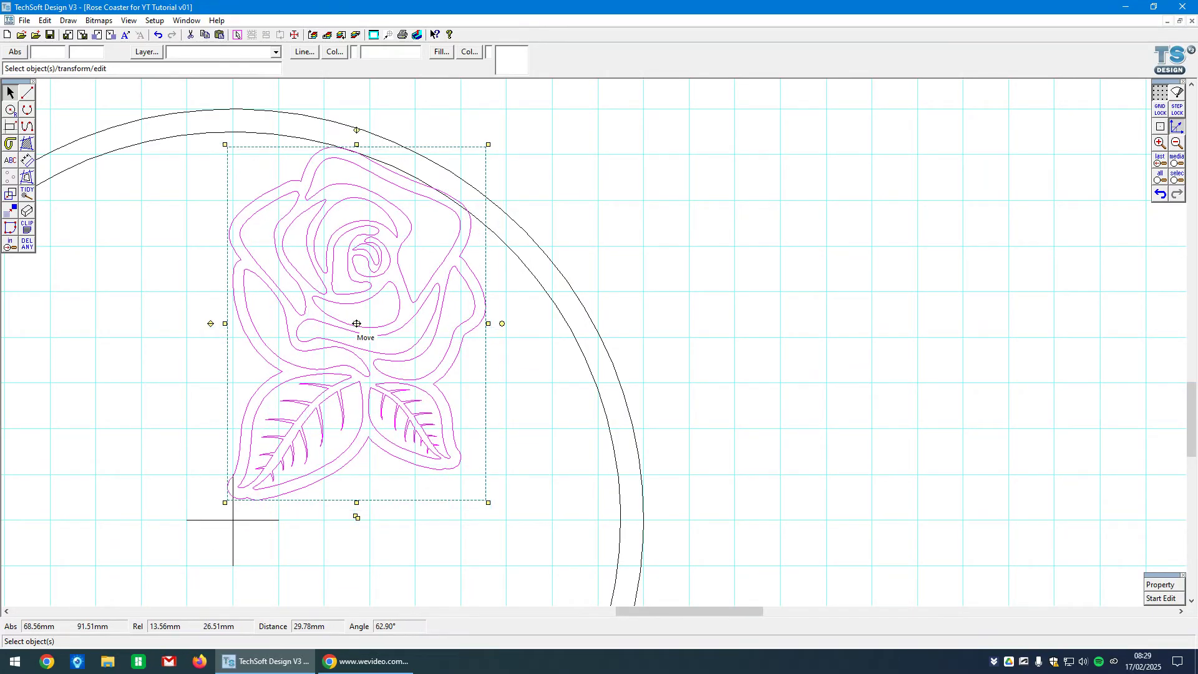
pyautogui.click(356, 322)
pyautogui.click(354, 321)
pyautogui.click(354, 320)
pyautogui.click(352, 323)
pyautogui.click(352, 322)
pyautogui.click(353, 322)
pyautogui.scroll(3, 369, 156)
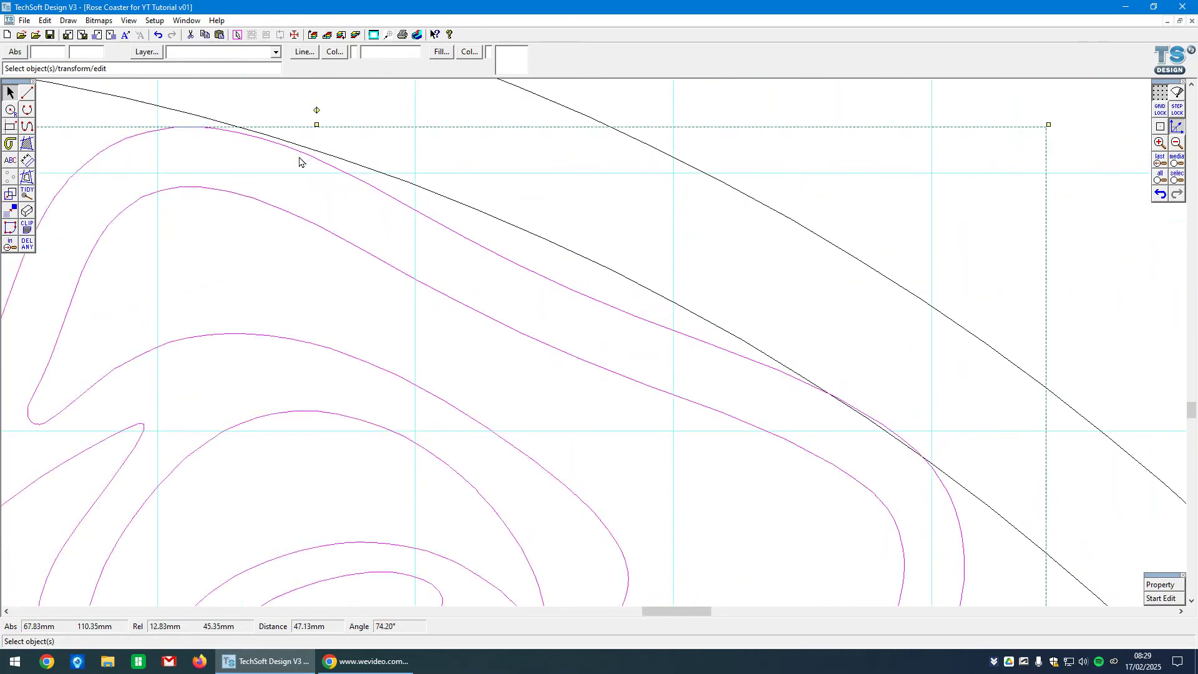
pyautogui.scroll(-1, 271, 134)
pyautogui.click(284, 480)
pyautogui.click(283, 479)
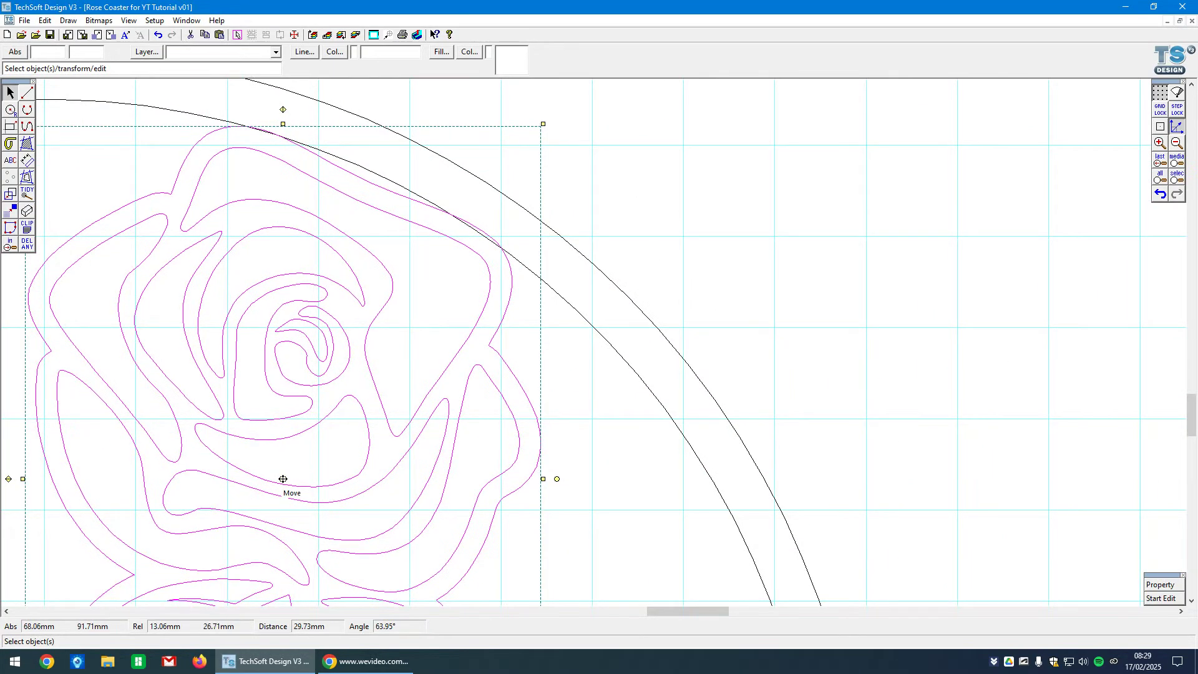
pyautogui.scroll(-1, 460, 230)
pyautogui.scroll(-1, 487, 392)
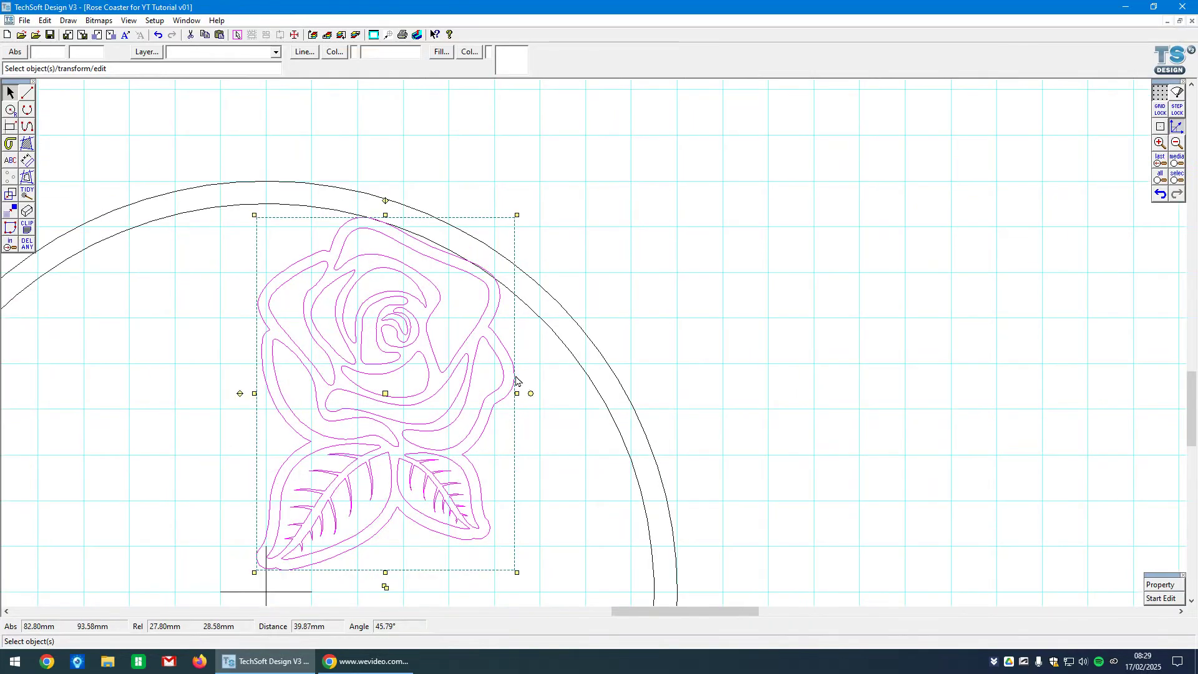
pyautogui.click(573, 536)
pyautogui.scroll(-1, 419, 347)
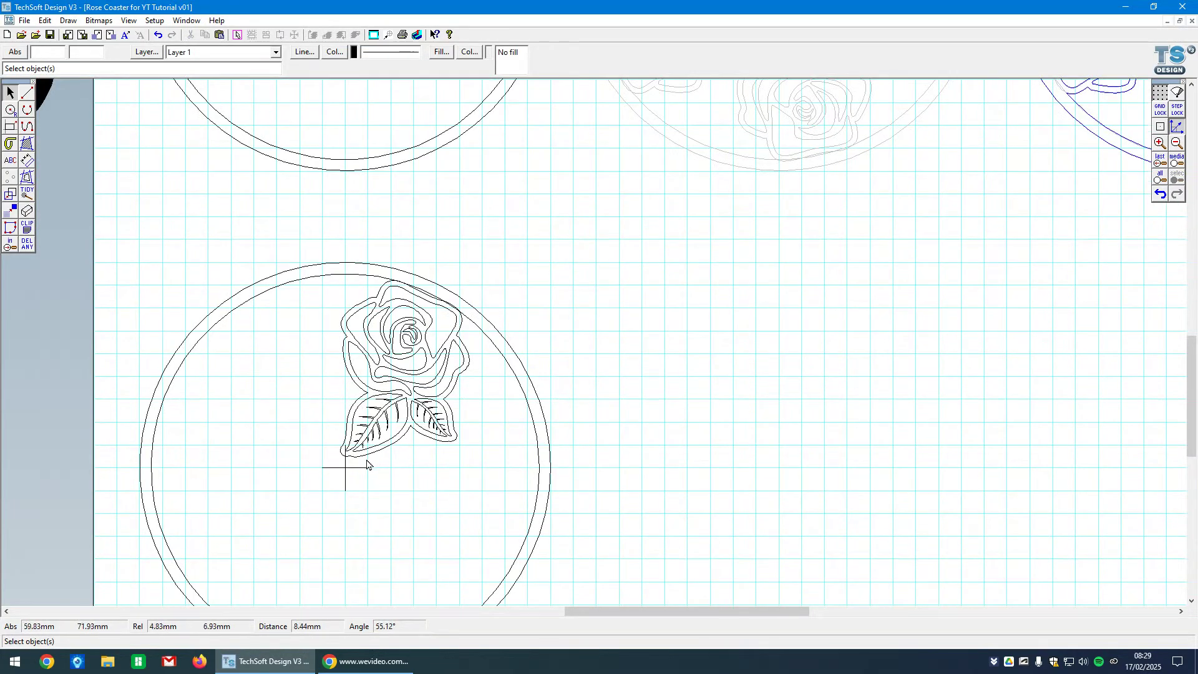
pyautogui.scroll(1, 366, 459)
pyautogui.click(326, 485)
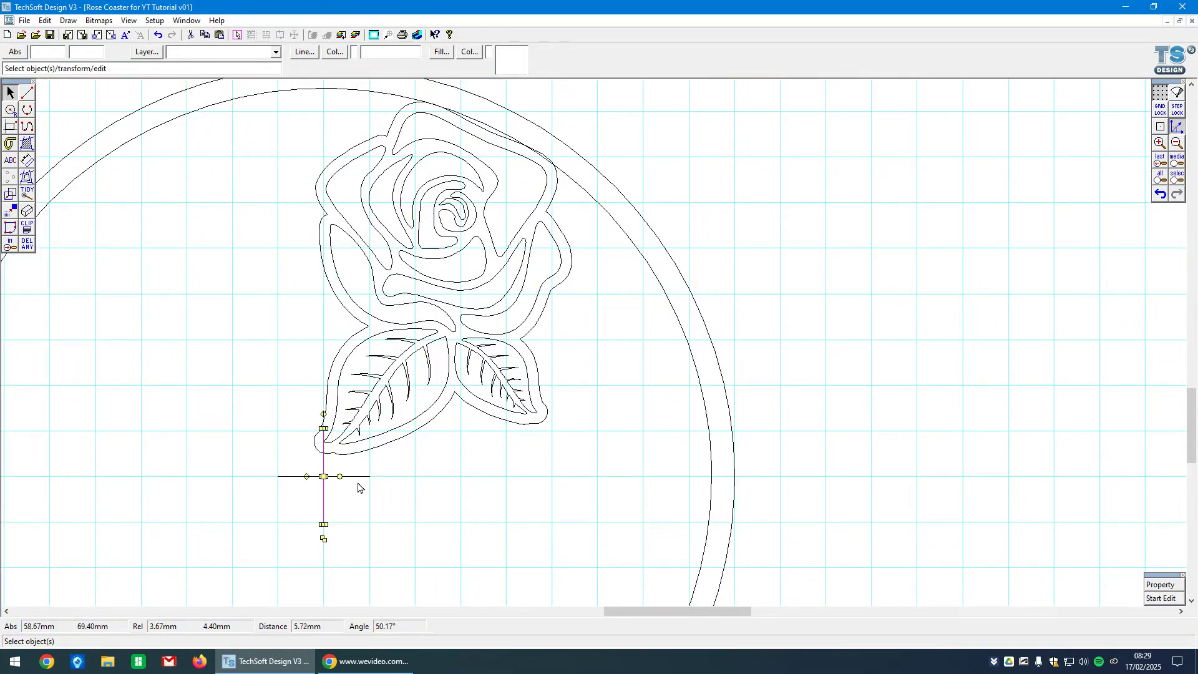
pyautogui.scroll(-2, 421, 394)
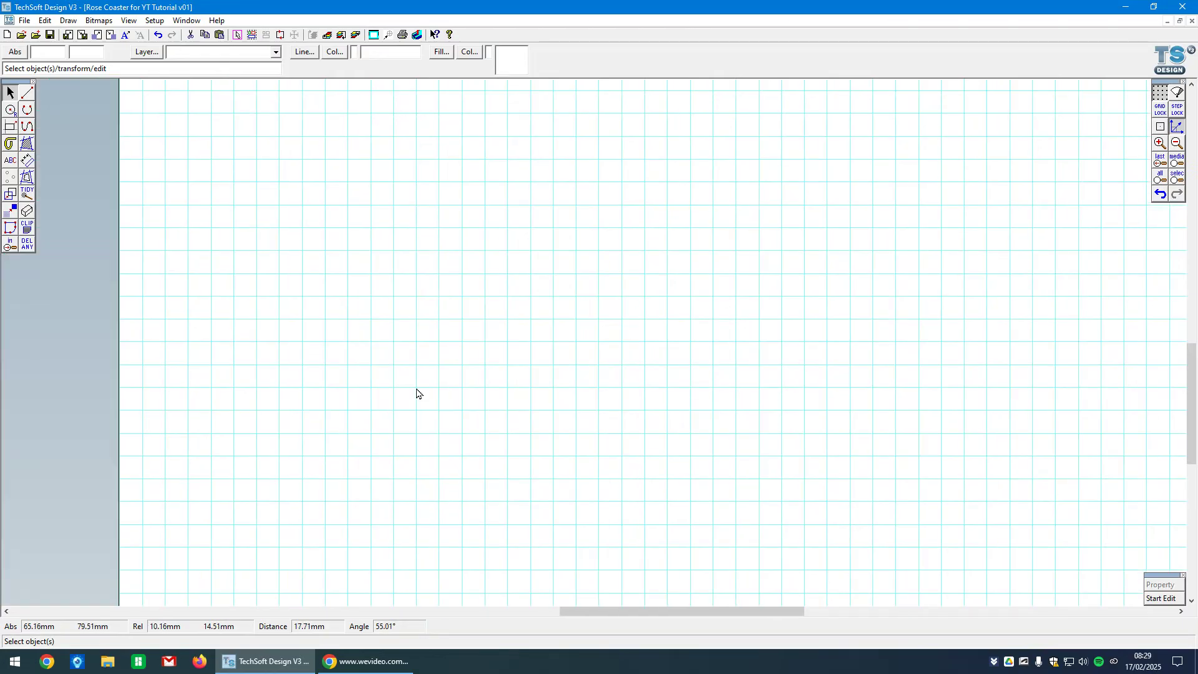
pyautogui.click(642, 304)
# Duplicate the lower ring together with its rose outline and centre cross, and place the copy level with the original, just to its right
pyautogui.scroll(-1, 467, 333)
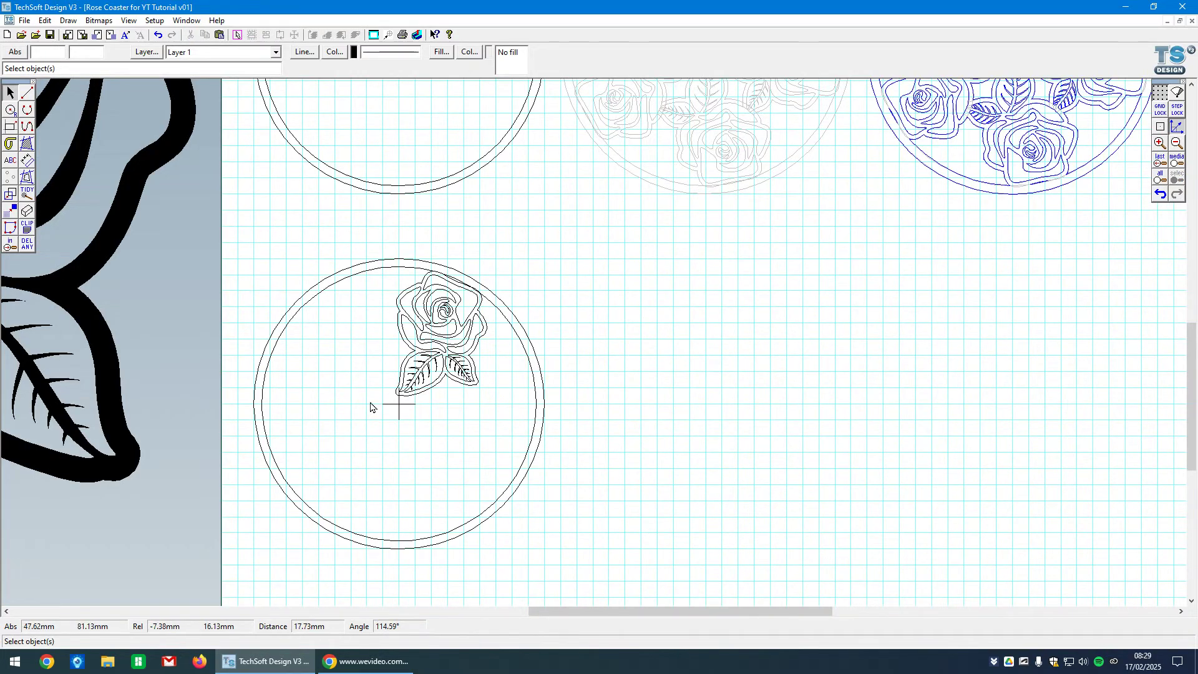
pyautogui.scroll(-1, 438, 537)
pyautogui.scroll(1, 460, 547)
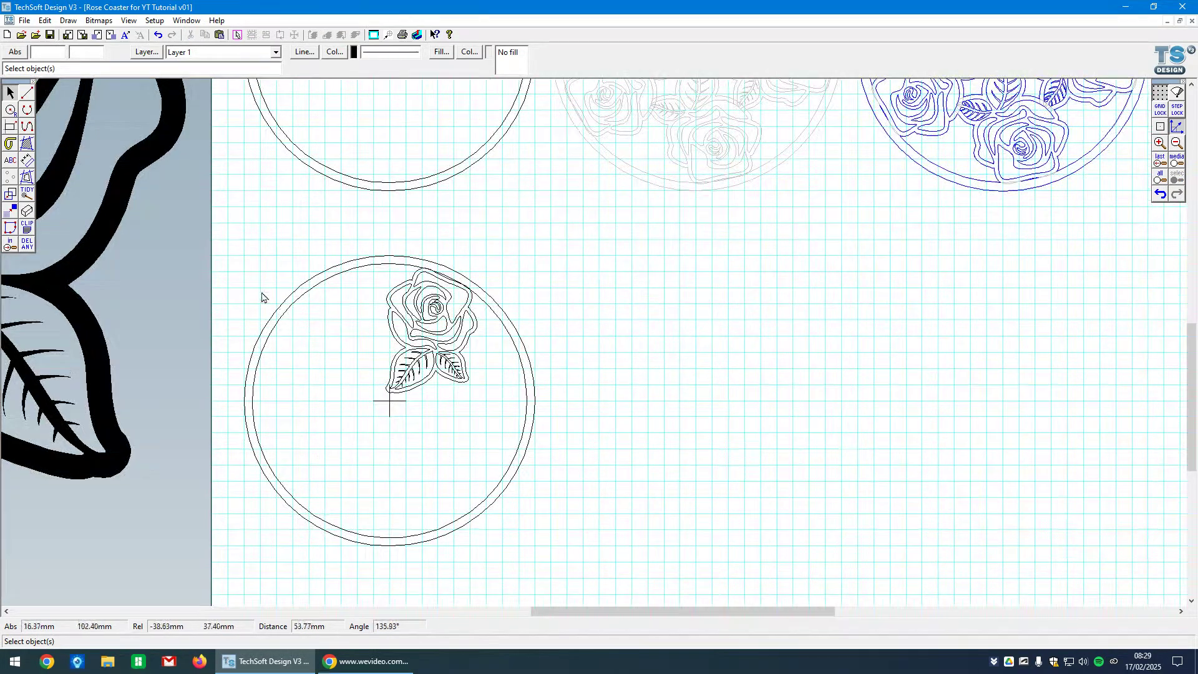
pyautogui.moveTo(220, 246); pyautogui.dragTo(655, 627)
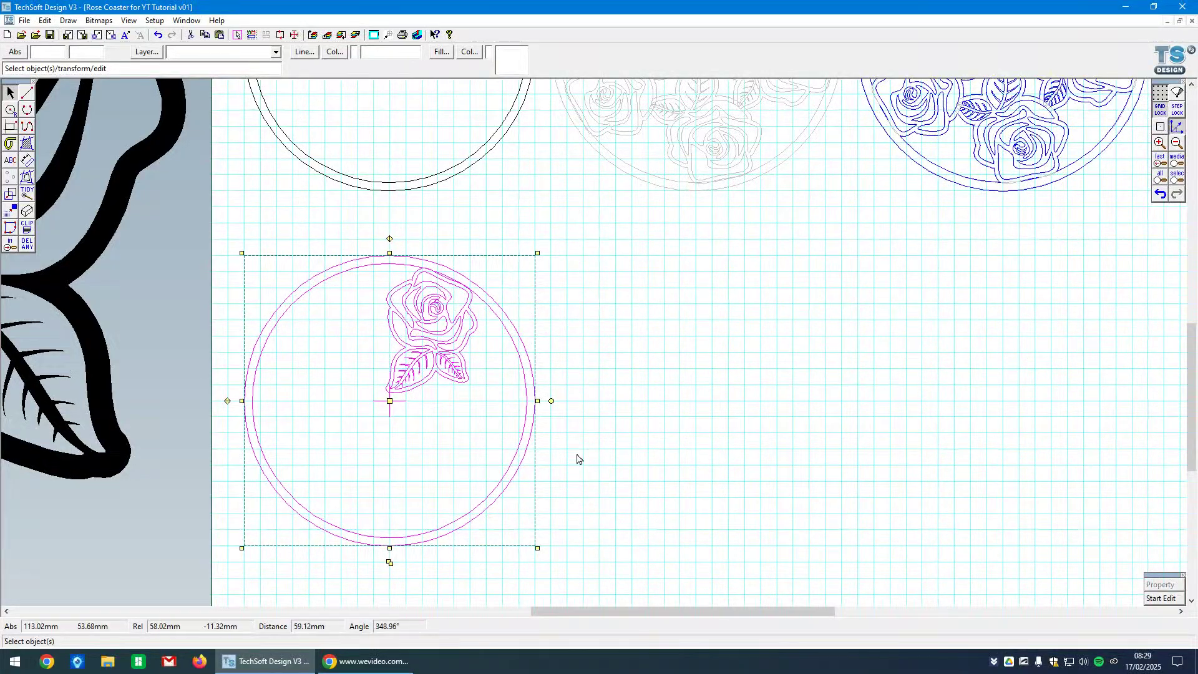
pyautogui.hotkey('ctrl', 'v')
pyautogui.moveTo(602, 339); pyautogui.dragTo(699, 407)
pyautogui.click(870, 444)
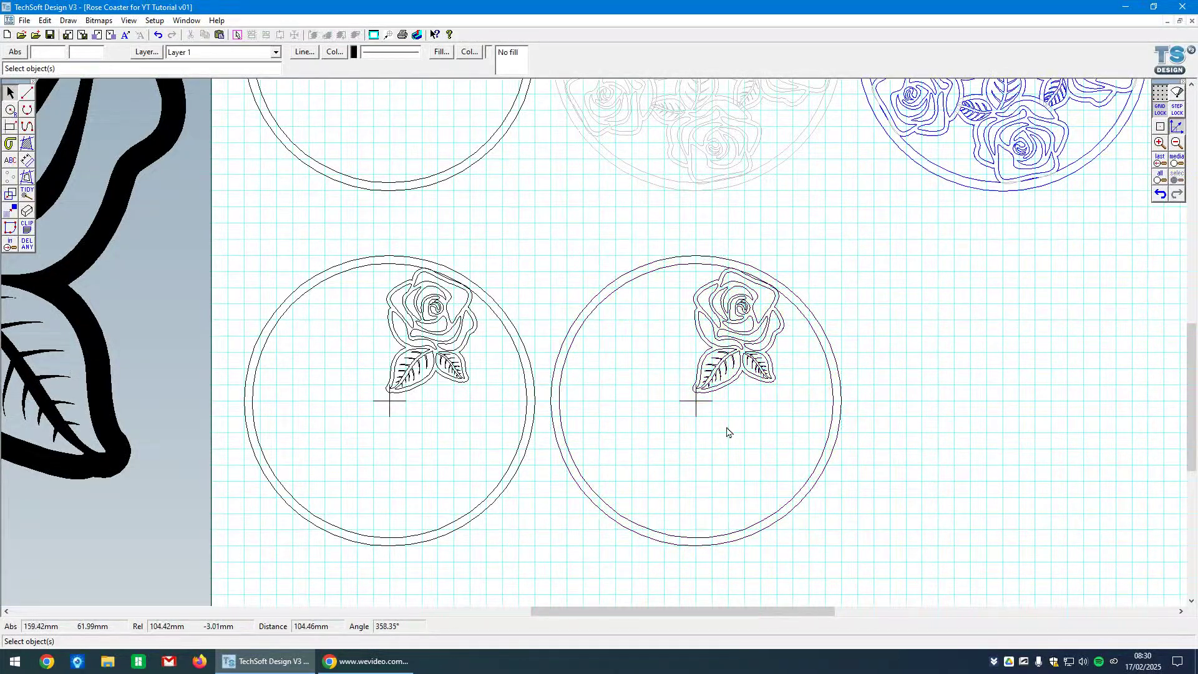
# Delete the vertical and horizontal centre-mark lines from the copied ring, keeping the original ring's cross
pyautogui.click(701, 417)
pyautogui.press('Delete')
pyautogui.click(707, 408)
pyautogui.press('Delete')
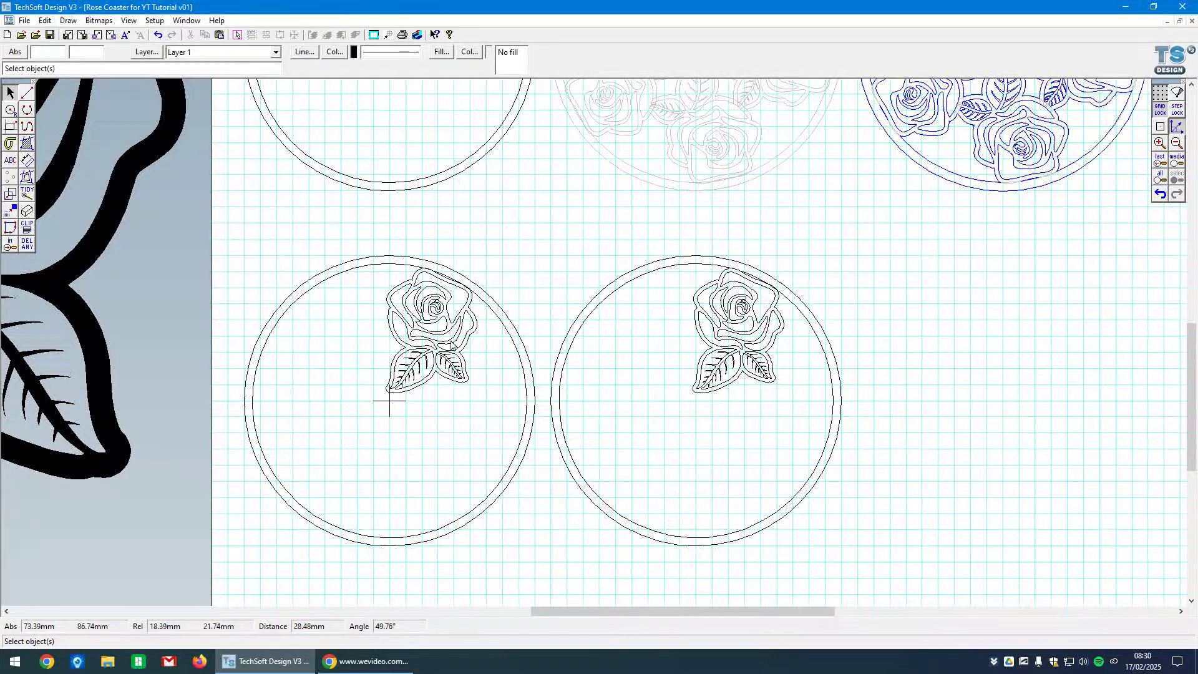
pyautogui.scroll(-1, 505, 408)
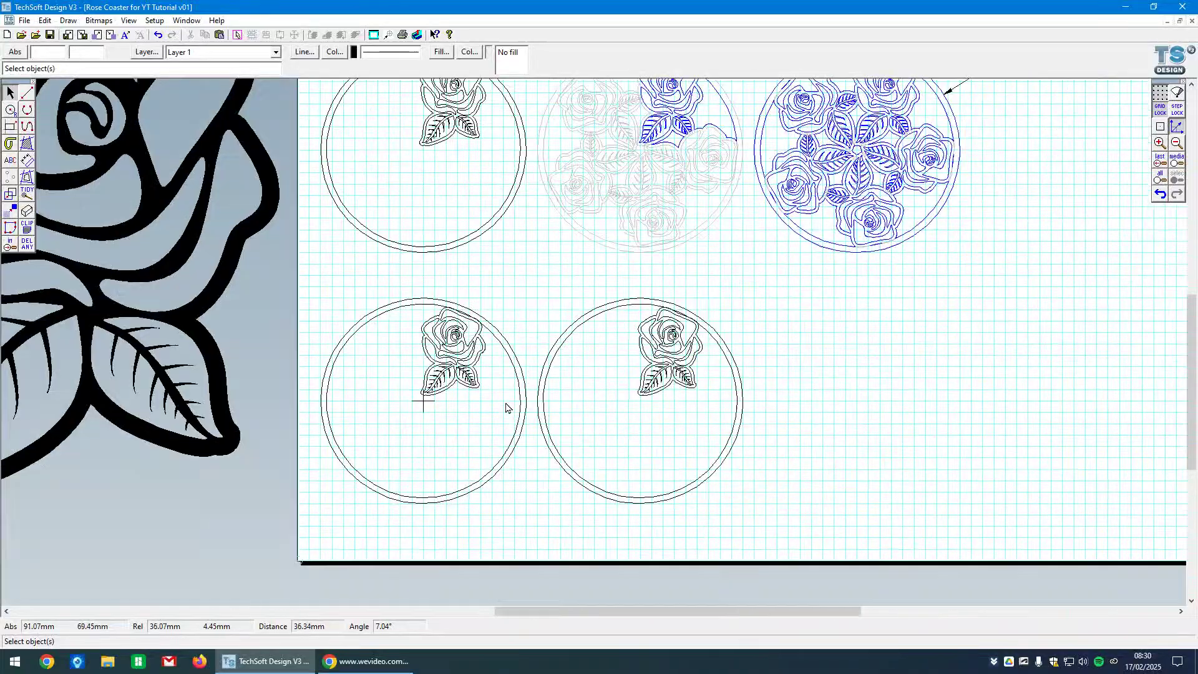
pyautogui.scroll(-2, 505, 407)
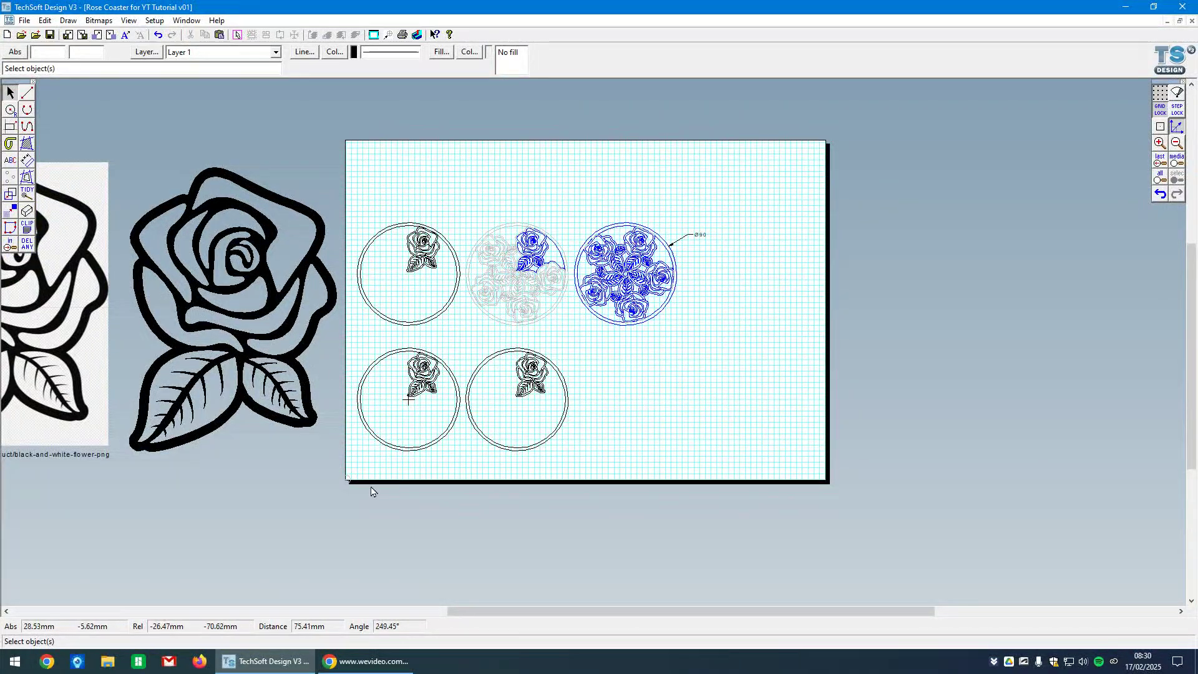
pyautogui.click(312, 342)
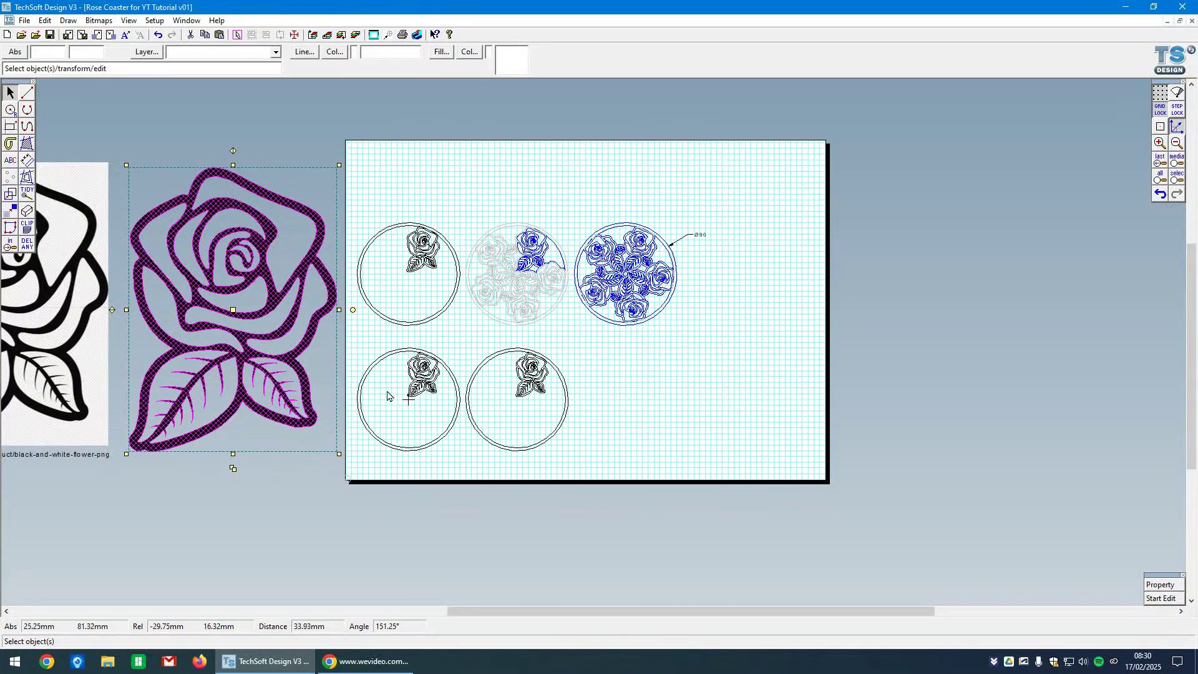
pyautogui.scroll(1, 441, 414)
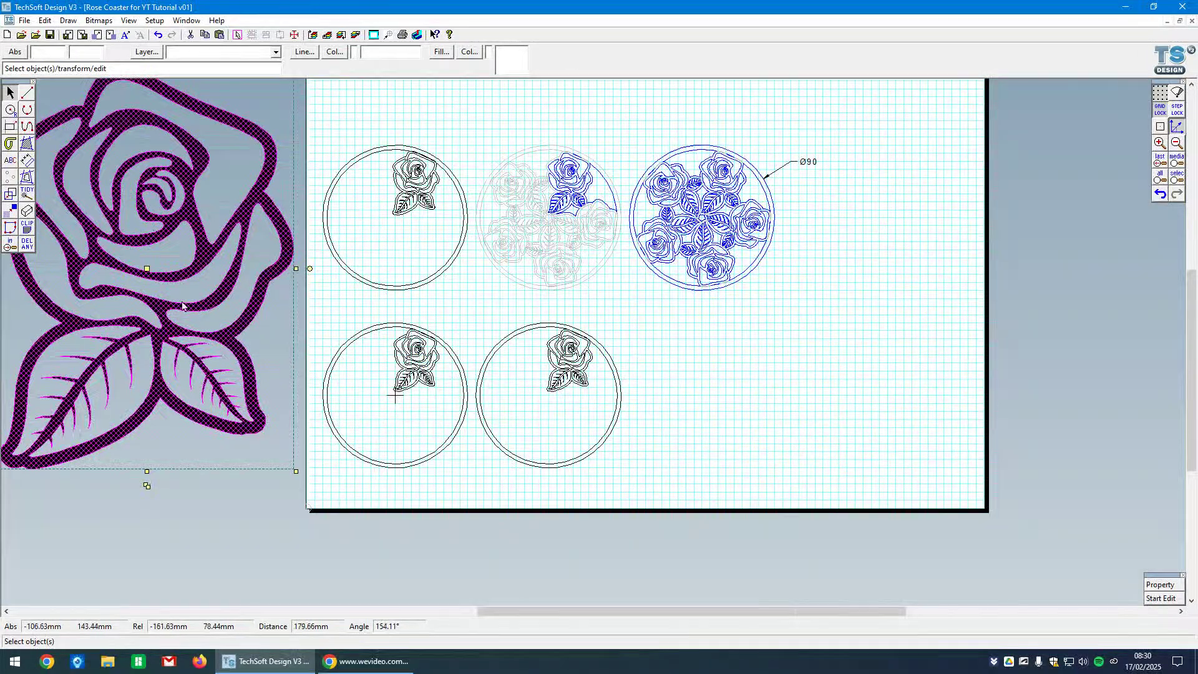
pyautogui.scroll(2, 583, 401)
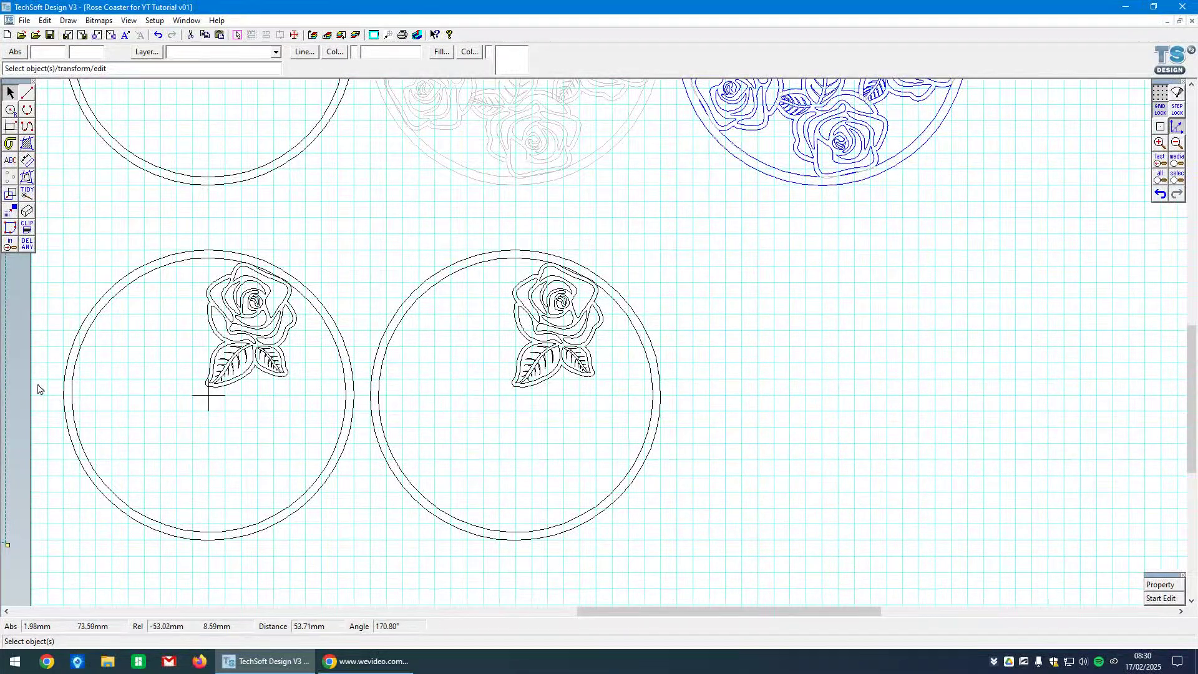
pyautogui.scroll(-1, 37, 389)
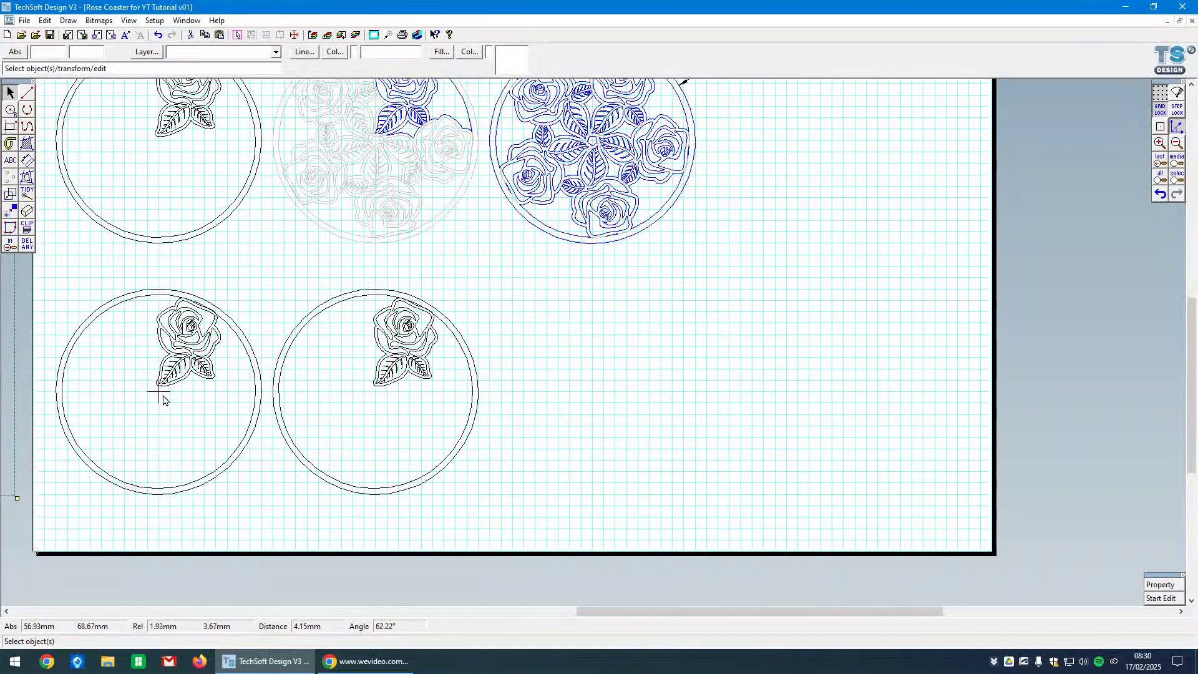
pyautogui.click(666, 431)
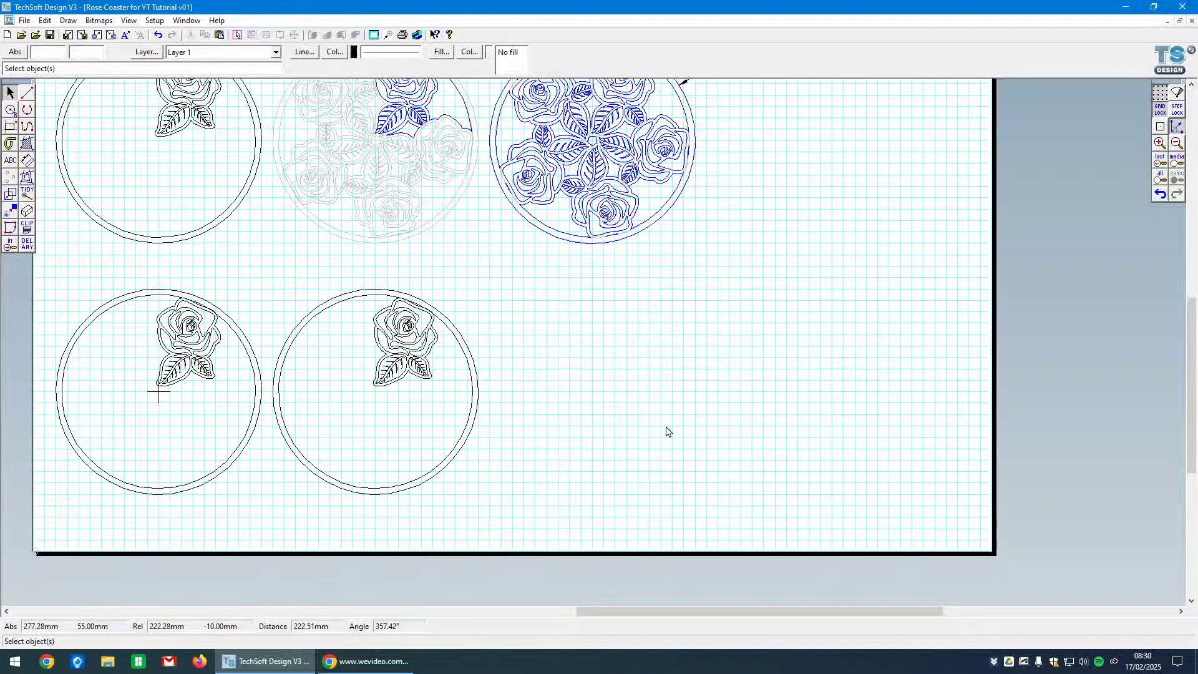